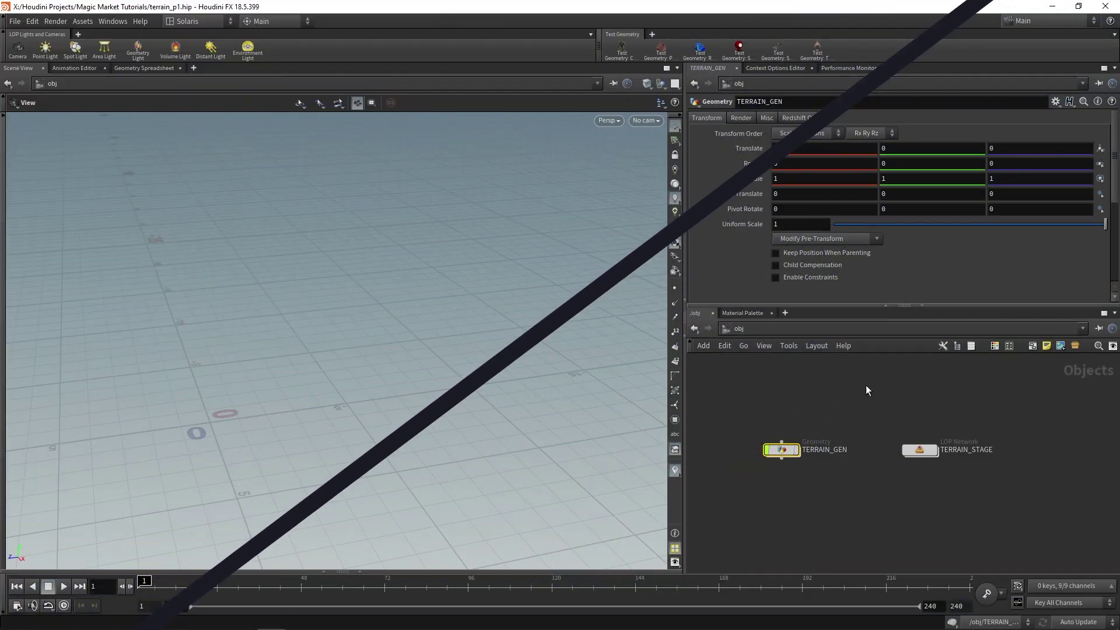
# Enter the TERRAIN_STAGE network and add a Reference node beside materiallibrary1.
pyautogui.doubleClick(920, 449)
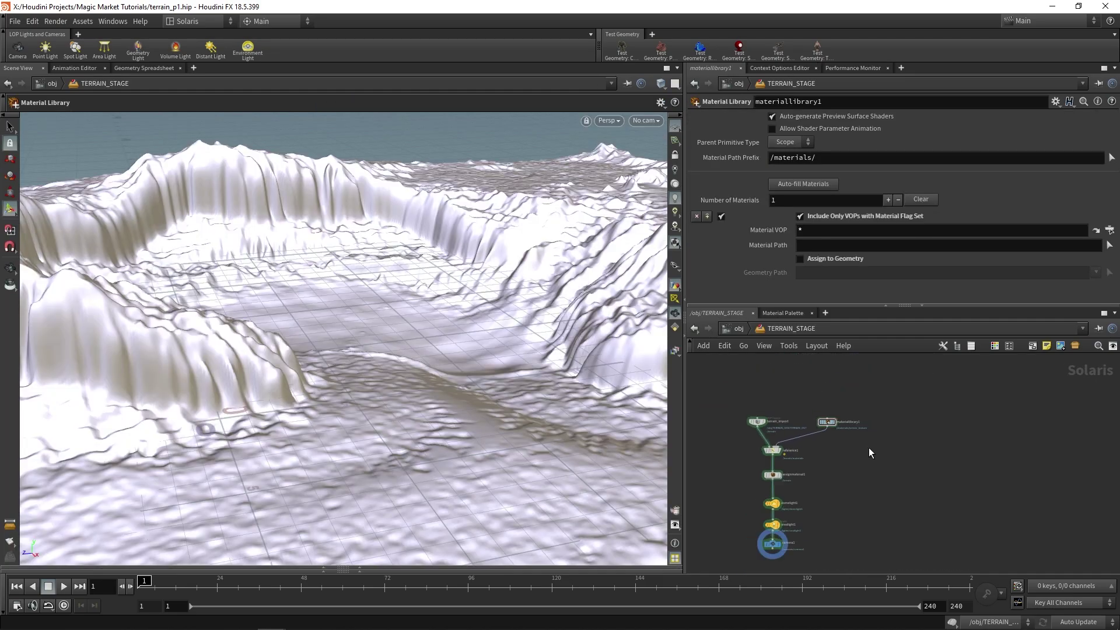
pyautogui.press('Tab')
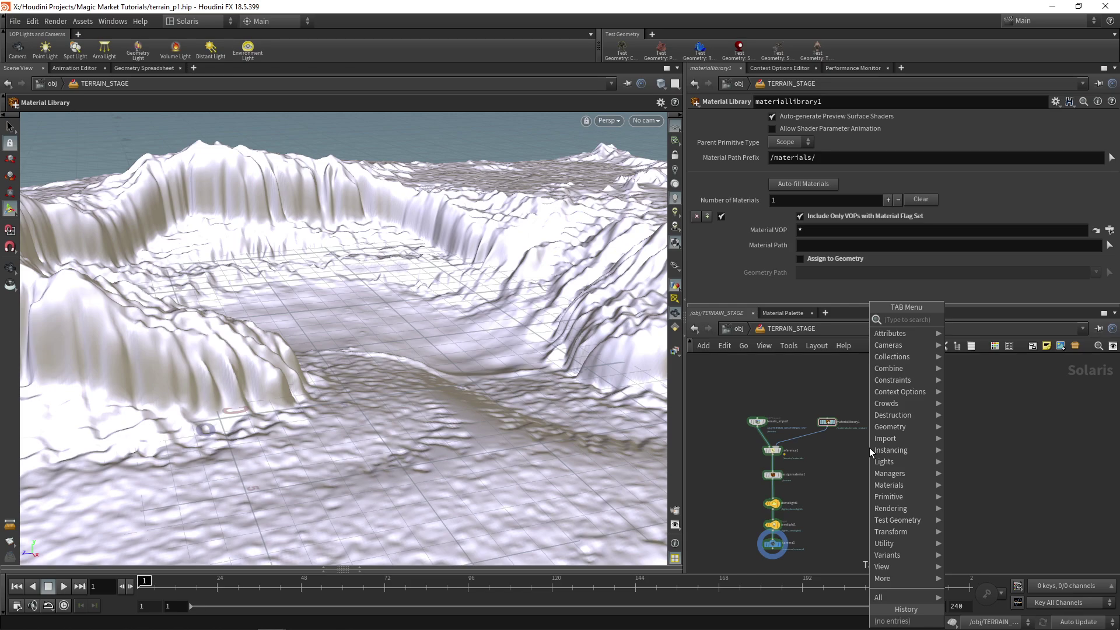
pyautogui.write('ref')
pyautogui.press('Return')
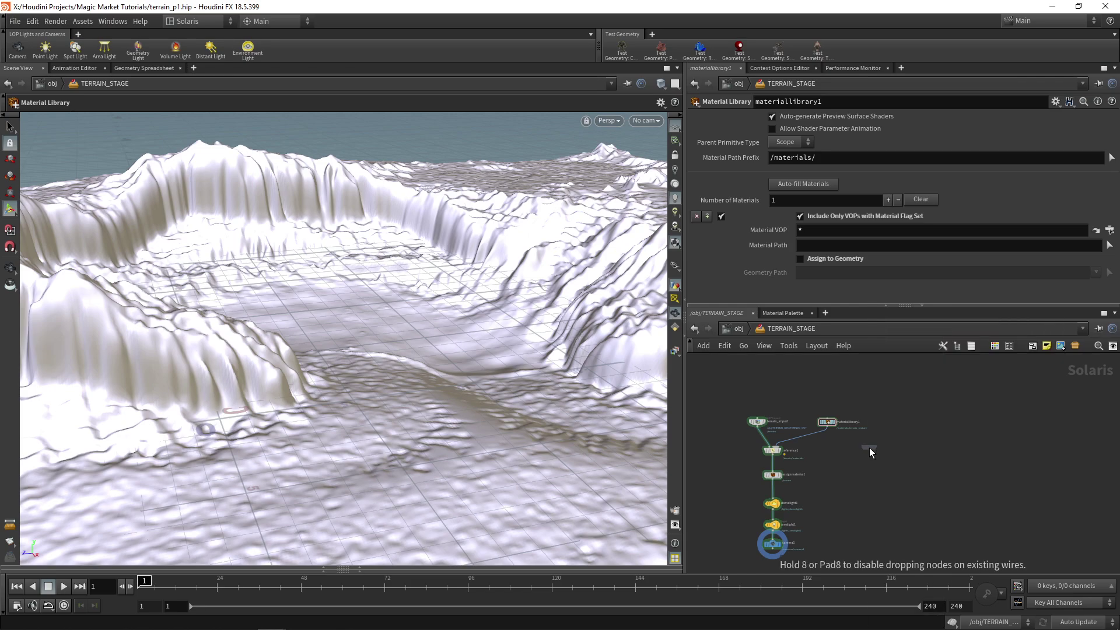
pyautogui.scroll(3, 869, 446)
pyautogui.click(954, 398)
# Rename the new Reference node as rock_import.
pyautogui.doubleClick(957, 395)
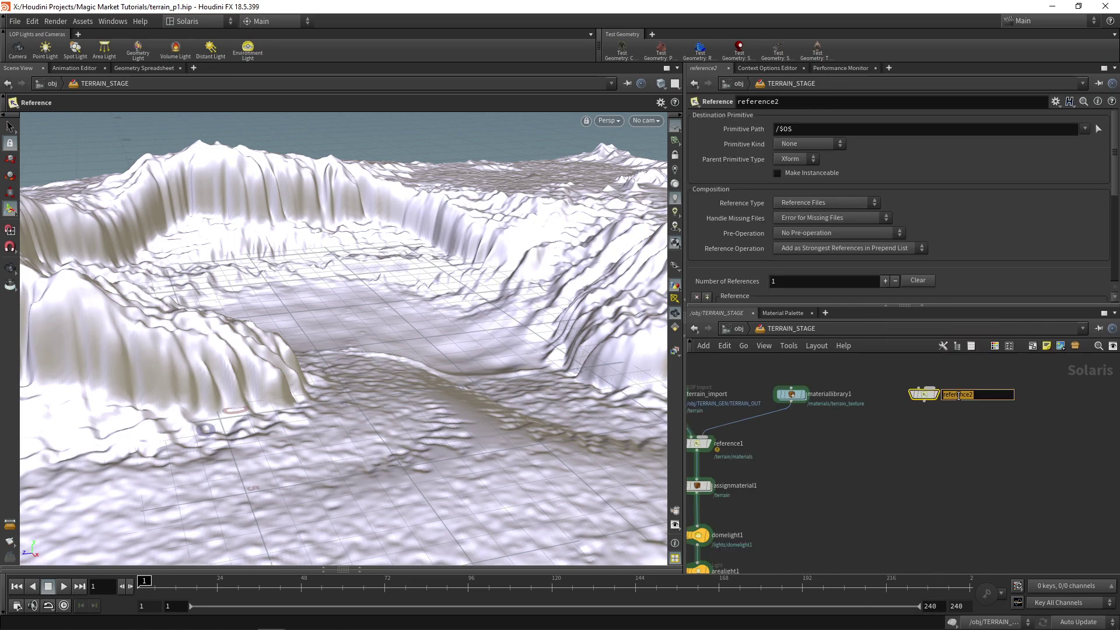
pyautogui.write('rokc')
pyautogui.write('_import')
pyautogui.press('Return')
pyautogui.moveTo(958, 395); pyautogui.dragTo(971, 402, button='middle')
# Set the primitive path of rock_import to /rocks.
pyautogui.click(793, 127)
pyautogui.press('BackSpace')
pyautogui.press('BackSpace')
pyautogui.press('BackSpace')
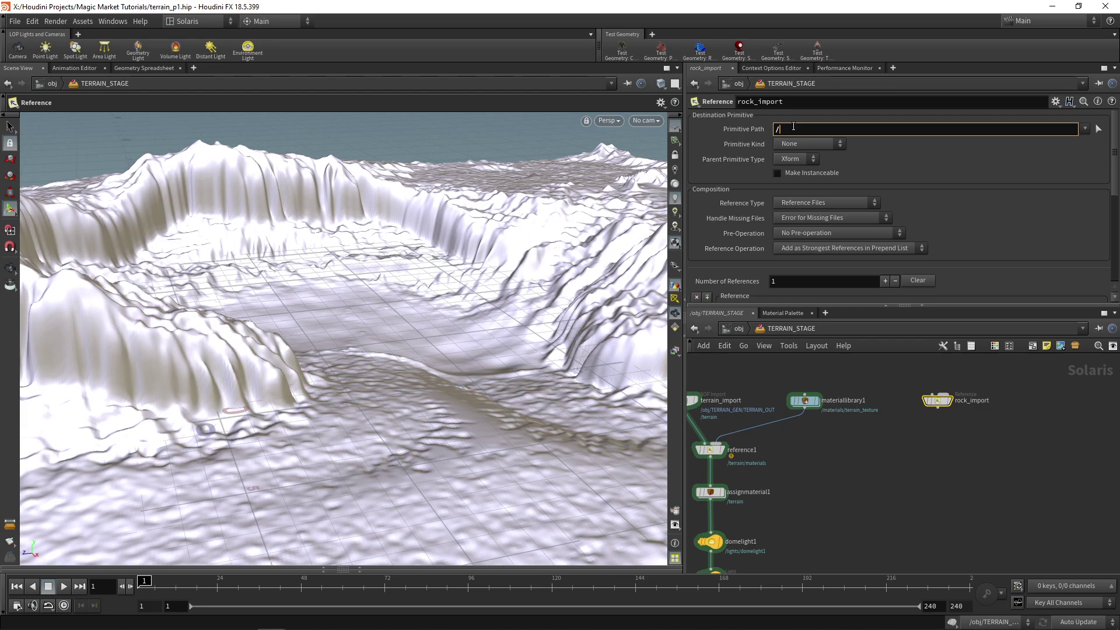
pyautogui.write('rocks')
pyautogui.press('Return')
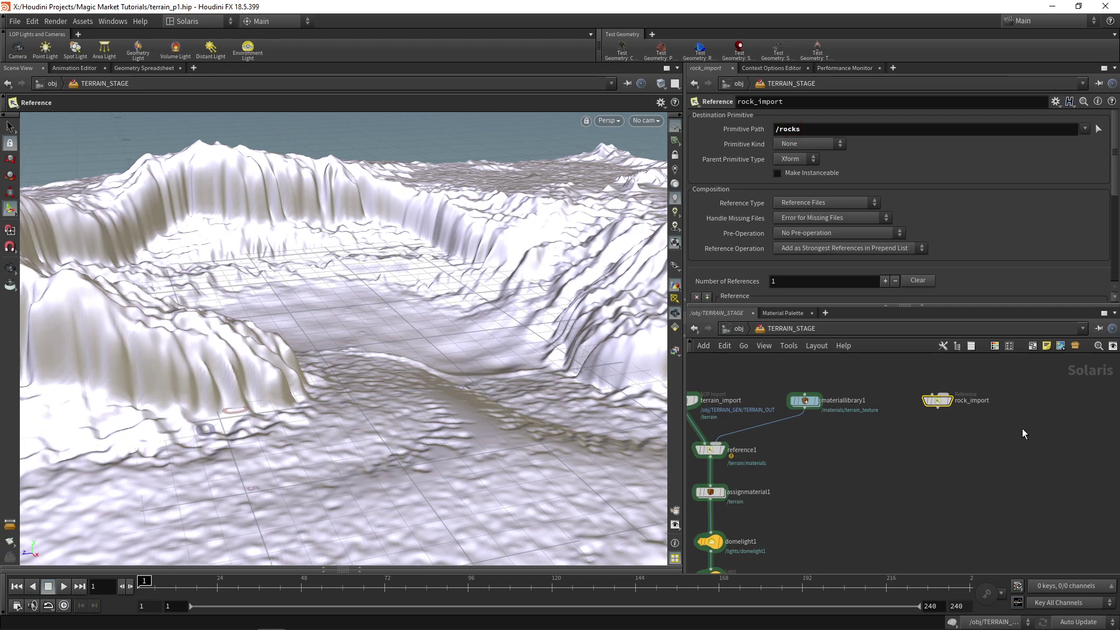
# Extend the primitive path of rock_import to /rocks/pebbles.
pyautogui.scroll(2, 1022, 428)
pyautogui.click(817, 129)
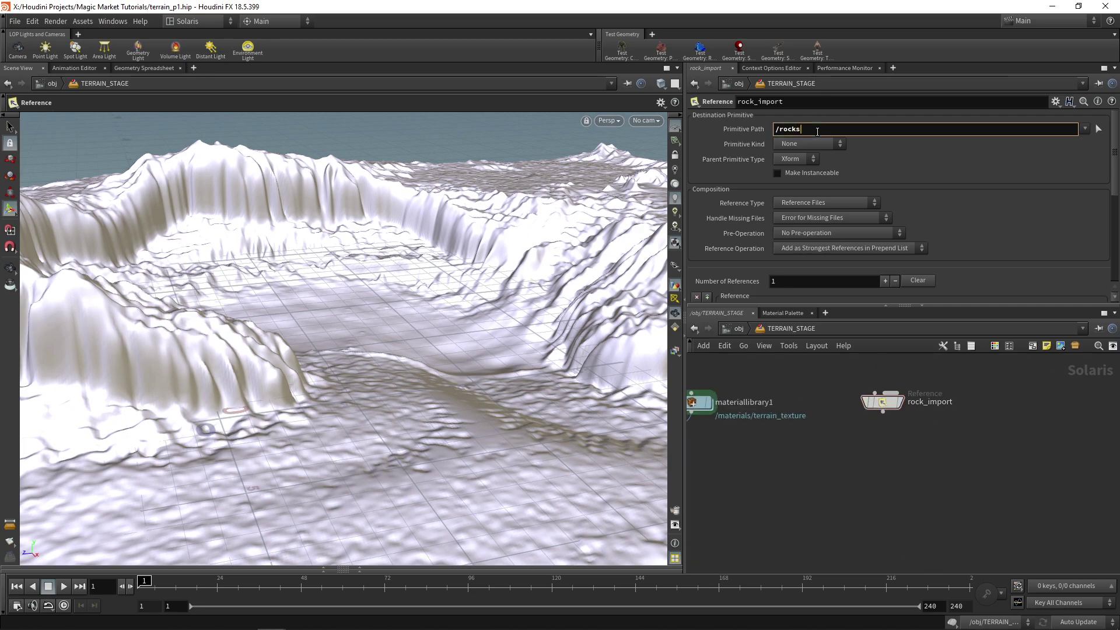
pyautogui.write('/pebbles')
pyautogui.press('Return')
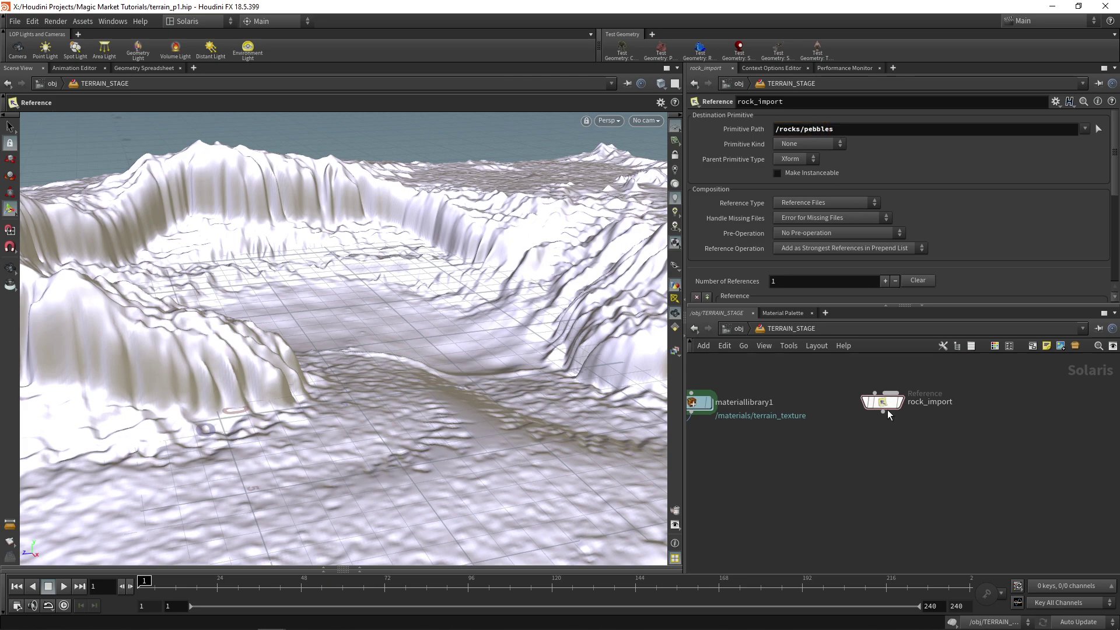
# Duplicate the rock_import node and set the copy's primitive path to /rocks/boulders.
pyautogui.keyDown('alt'); pyautogui.moveTo(881, 401); pyautogui.dragTo(988, 406); pyautogui.keyUp('alt')
pyautogui.moveTo(834, 129); pyautogui.dragTo(804, 127)
pyautogui.press('BackSpace')
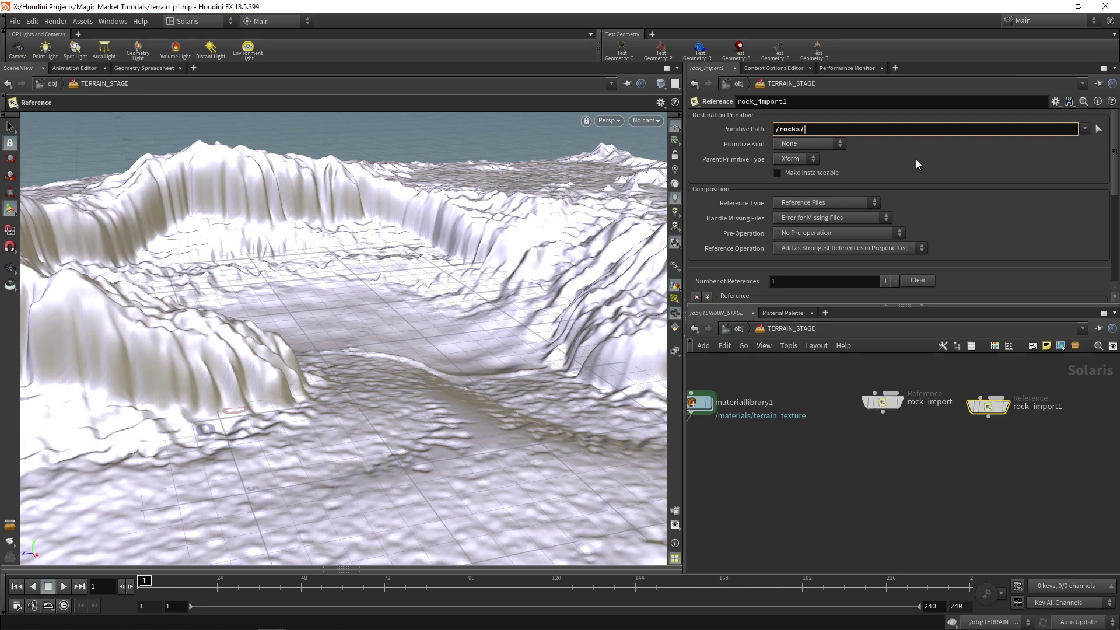
pyautogui.write('boulders')
pyautogui.press('Return')
# Wire the duplicated reference node beneath rock_import and delete it again.
pyautogui.click(882, 402)
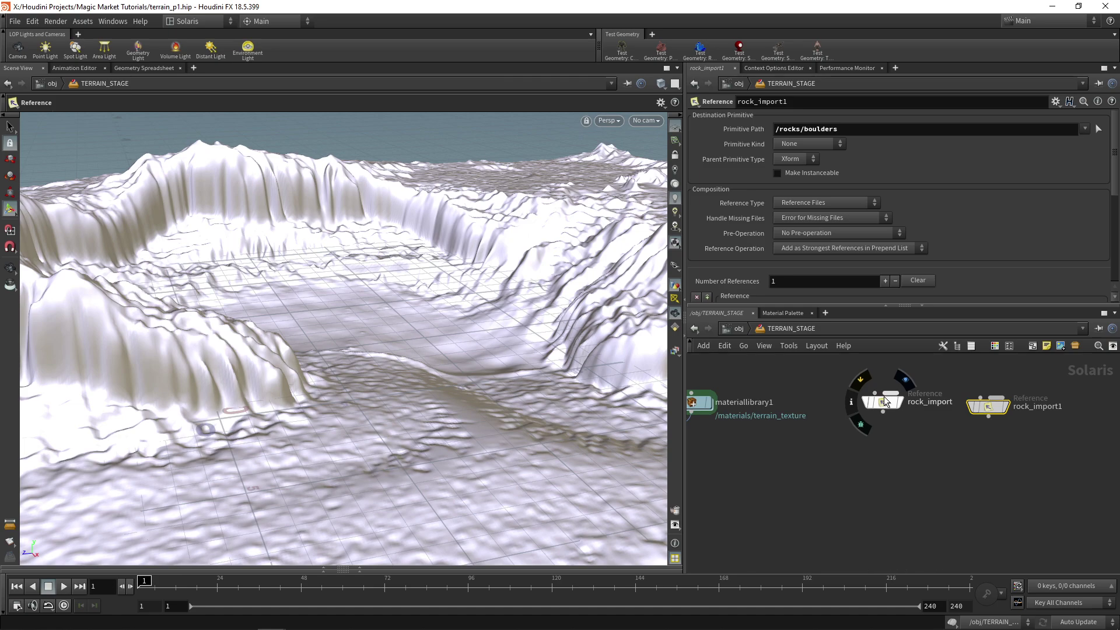
pyautogui.moveTo(989, 412); pyautogui.dragTo(889, 485)
pyautogui.click(882, 412)
pyautogui.click(880, 473)
pyautogui.moveTo(943, 483); pyautogui.dragTo(896, 458, button='middle')
pyautogui.scroll(-2, 961, 441)
pyautogui.scroll(2, 896, 458)
pyautogui.click(876, 465)
pyautogui.press('Delete')
# Shorten the primitive path of rock_import back to /rocks.
pyautogui.click(858, 388)
pyautogui.moveTo(835, 129); pyautogui.dragTo(799, 129)
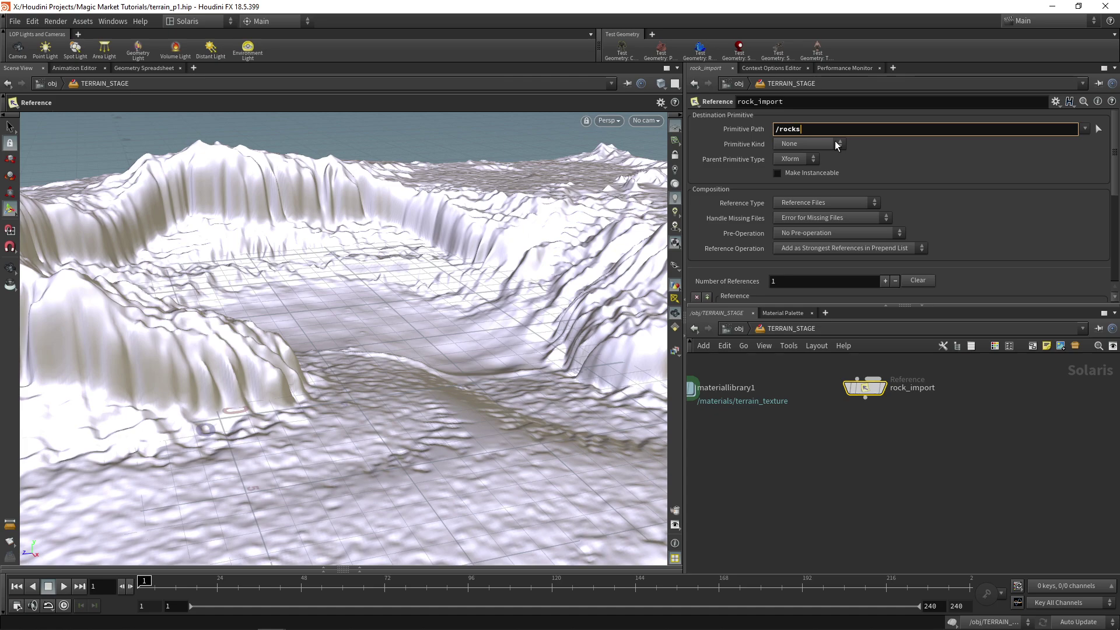
pyautogui.press('Return')
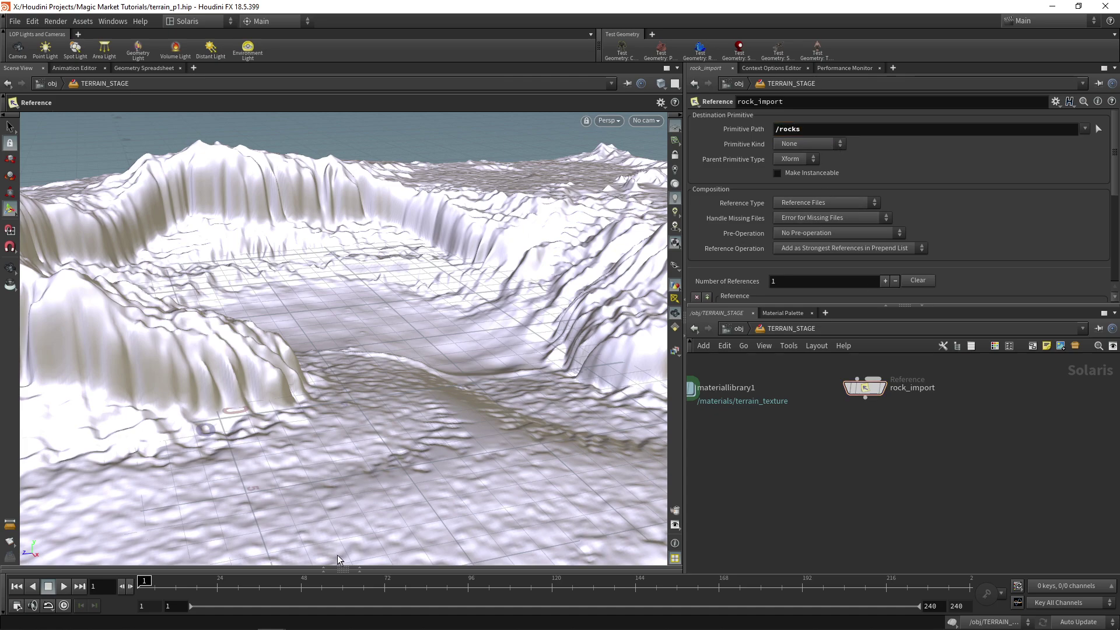
# Set the reference file of rock_import to RockCompiledAsset.usd from the project's geo/usd assets folder.
pyautogui.scroll(-3, 938, 260)
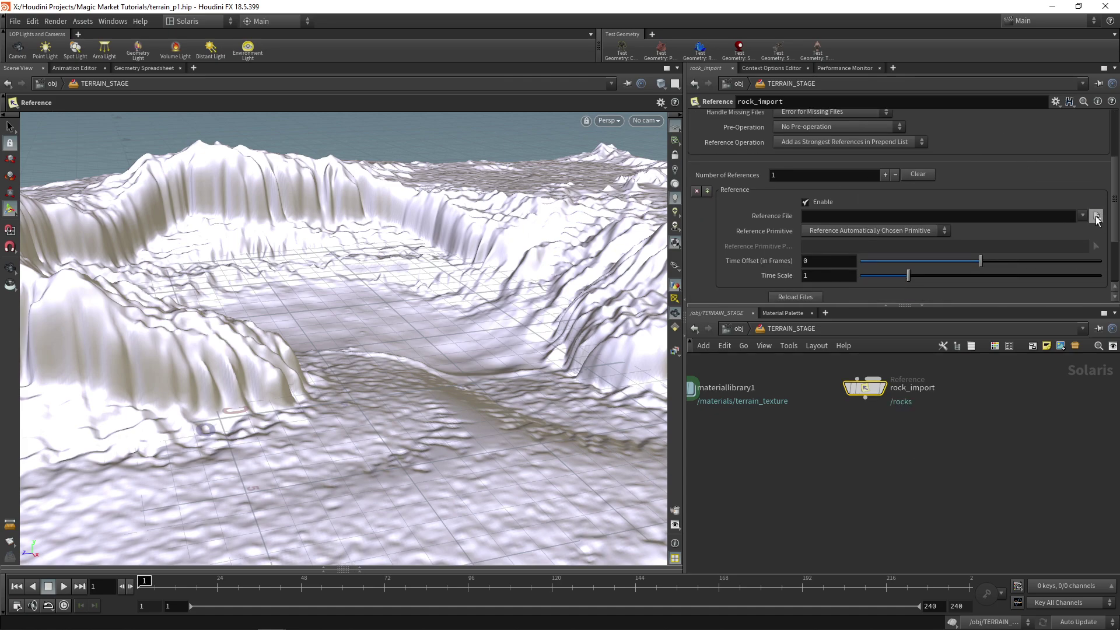
pyautogui.click(1096, 217)
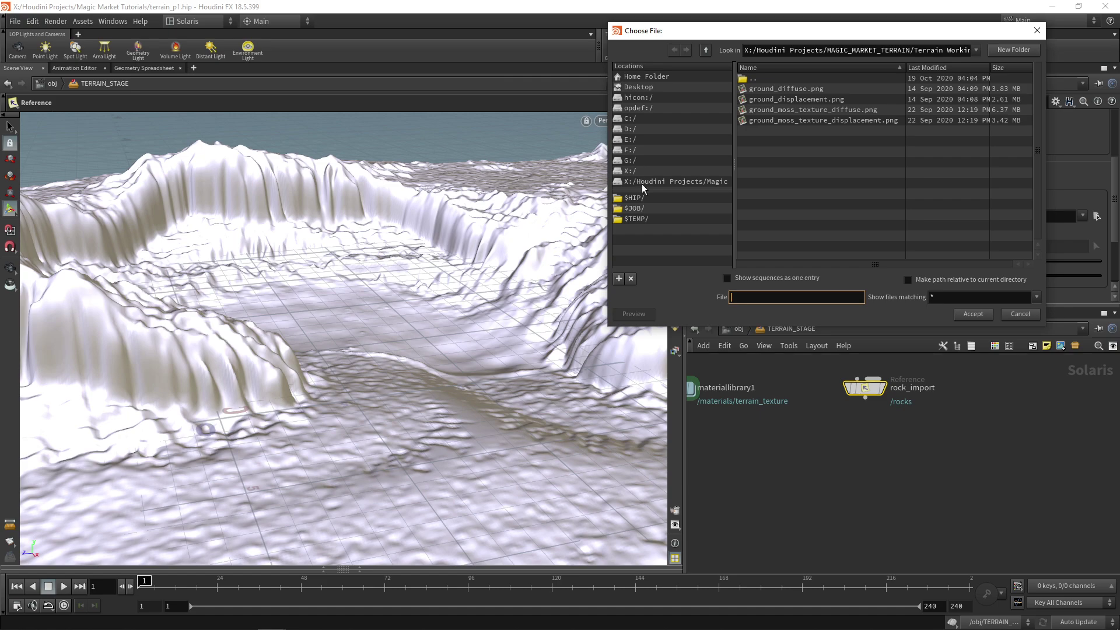
pyautogui.click(642, 182)
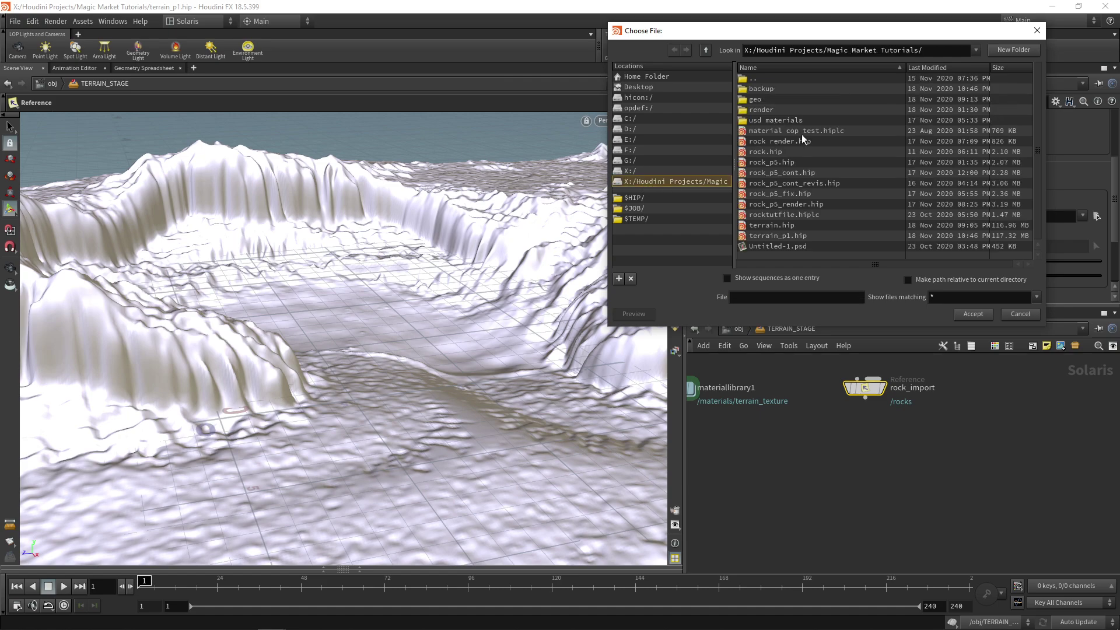
pyautogui.doubleClick(775, 99)
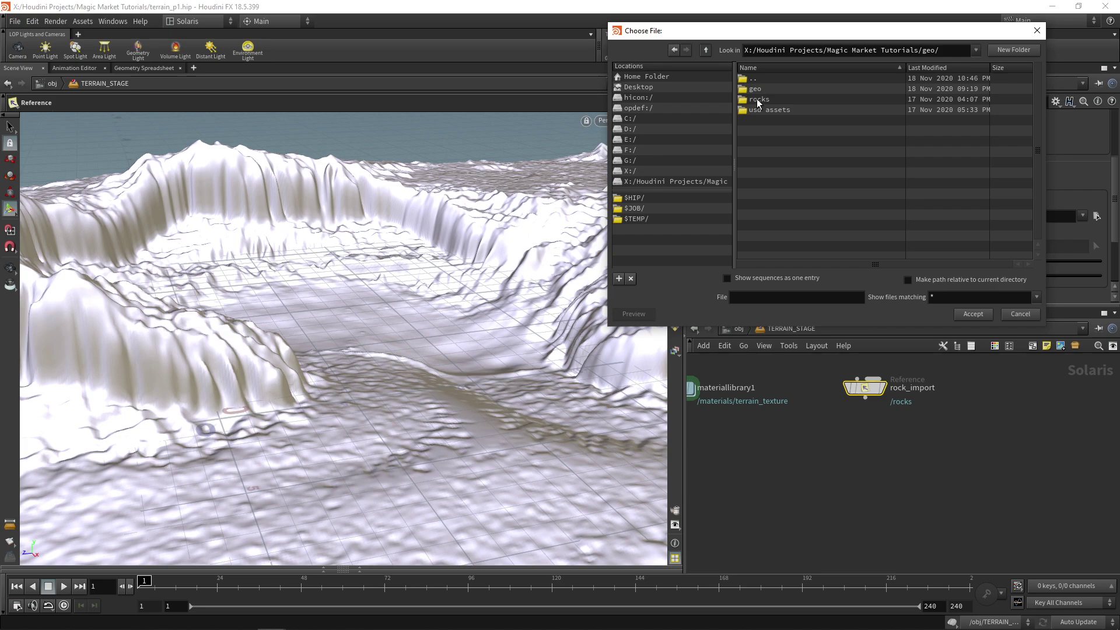
pyautogui.doubleClick(774, 111)
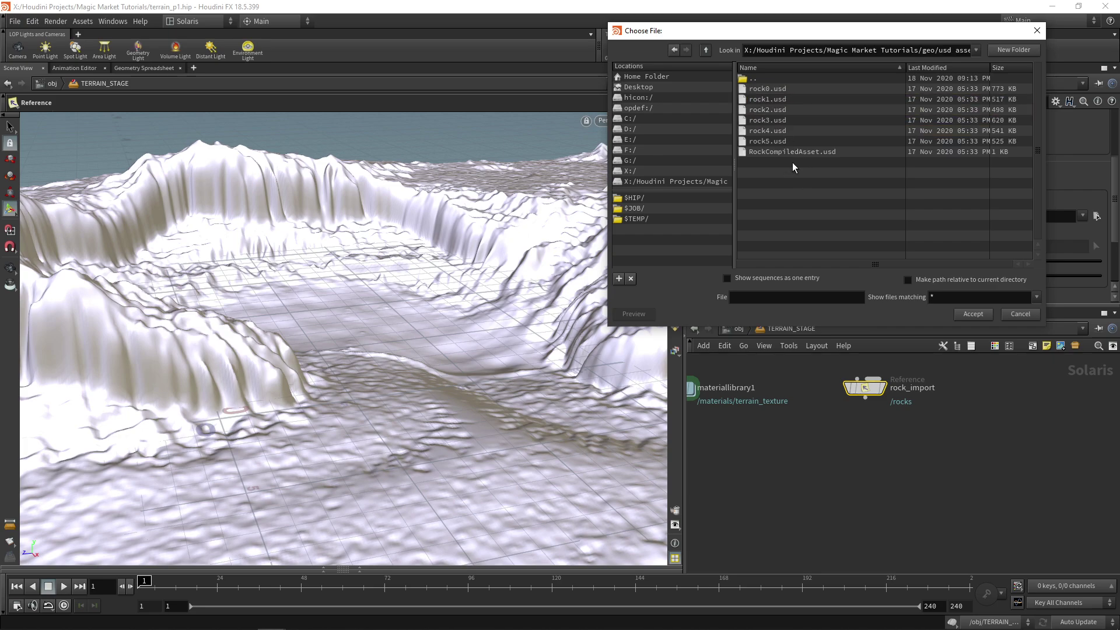
pyautogui.doubleClick(768, 152)
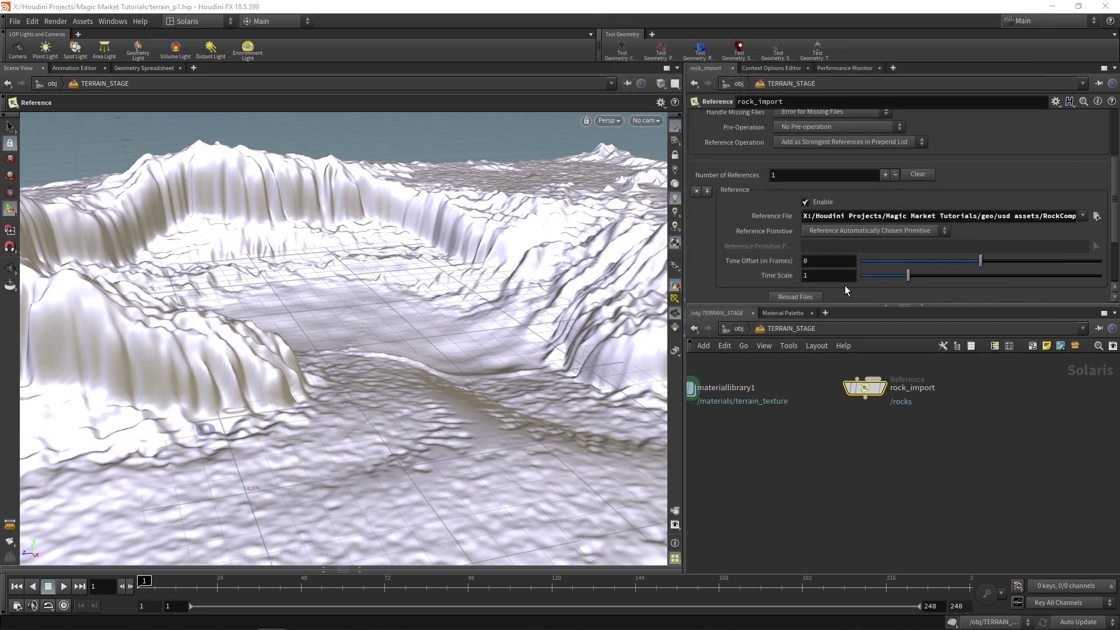
# Add an Explore Variants node below rock_import and set it to Explore Variants mode with the Stacked (XY) layout.
pyautogui.press('Tab')
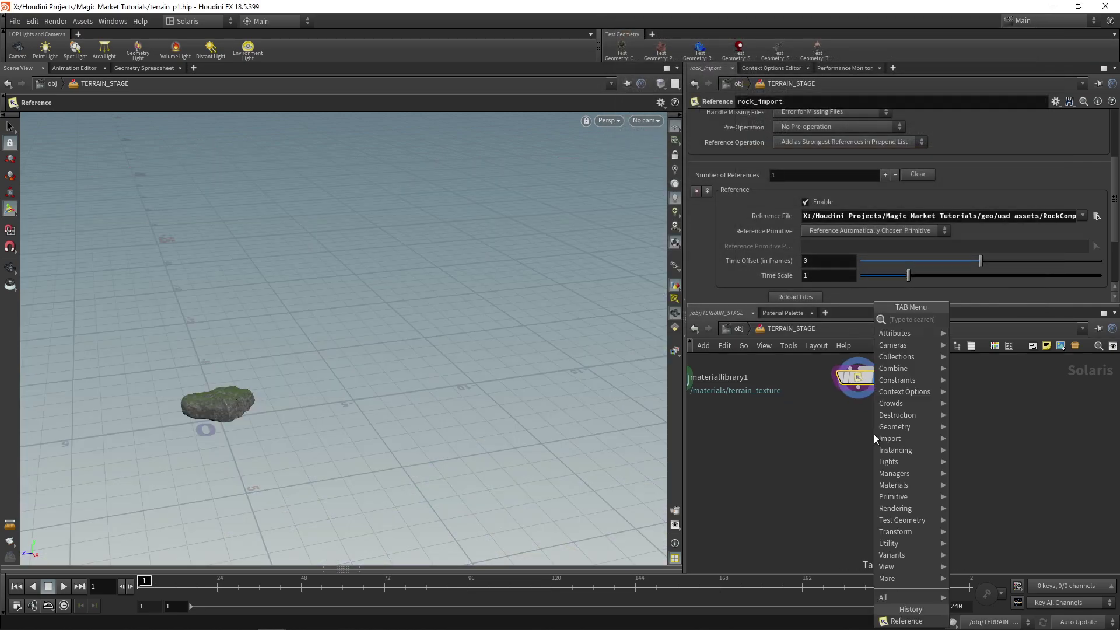
pyautogui.write('explore')
pyautogui.press('Return')
pyautogui.click(863, 408)
pyautogui.click(859, 438)
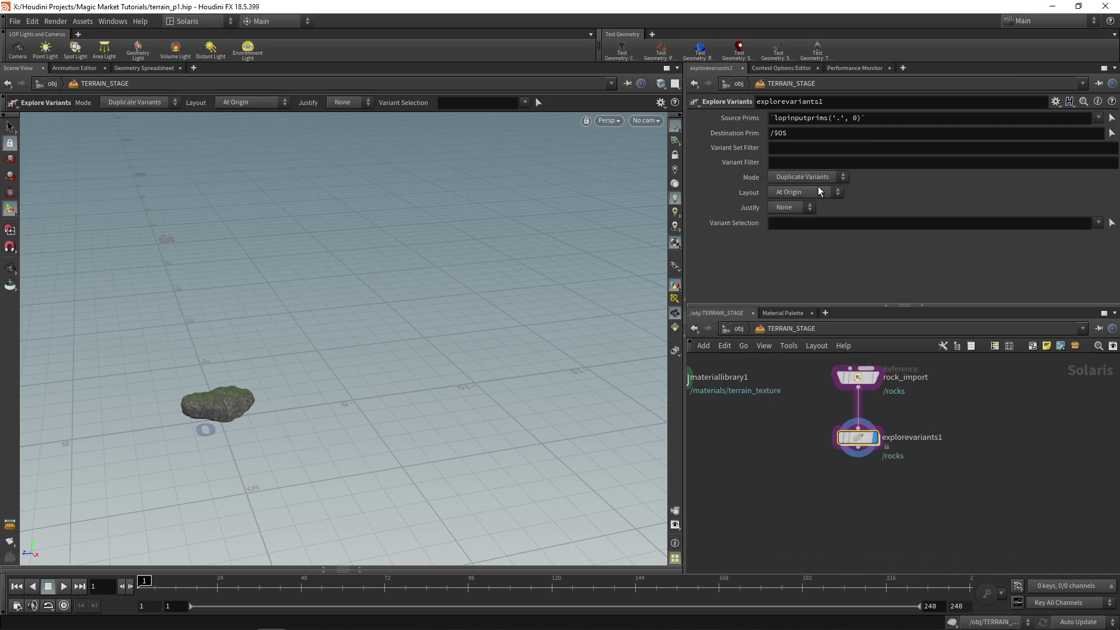
pyautogui.keyDown('alt'); pyautogui.moveTo(264, 420); pyautogui.dragTo(350, 335); pyautogui.keyUp('alt')
pyautogui.moveTo(501, 341); pyautogui.dragTo(358, 340, button='middle')
pyautogui.moveTo(357, 340); pyautogui.dragTo(373, 365)
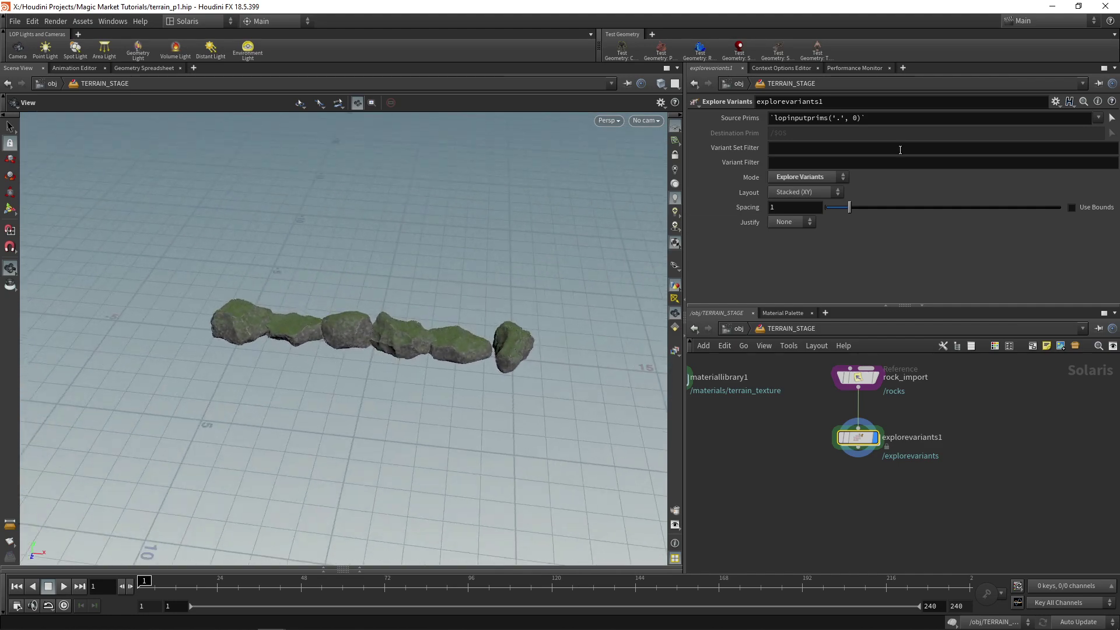
# Spread the rock variants apart with a spacing of 1.75 and view them in a row.
pyautogui.moveTo(849, 210); pyautogui.dragTo(866, 209)
pyautogui.moveTo(496, 286); pyautogui.dragTo(377, 283, button='middle')
pyautogui.scroll(-2, 377, 283)
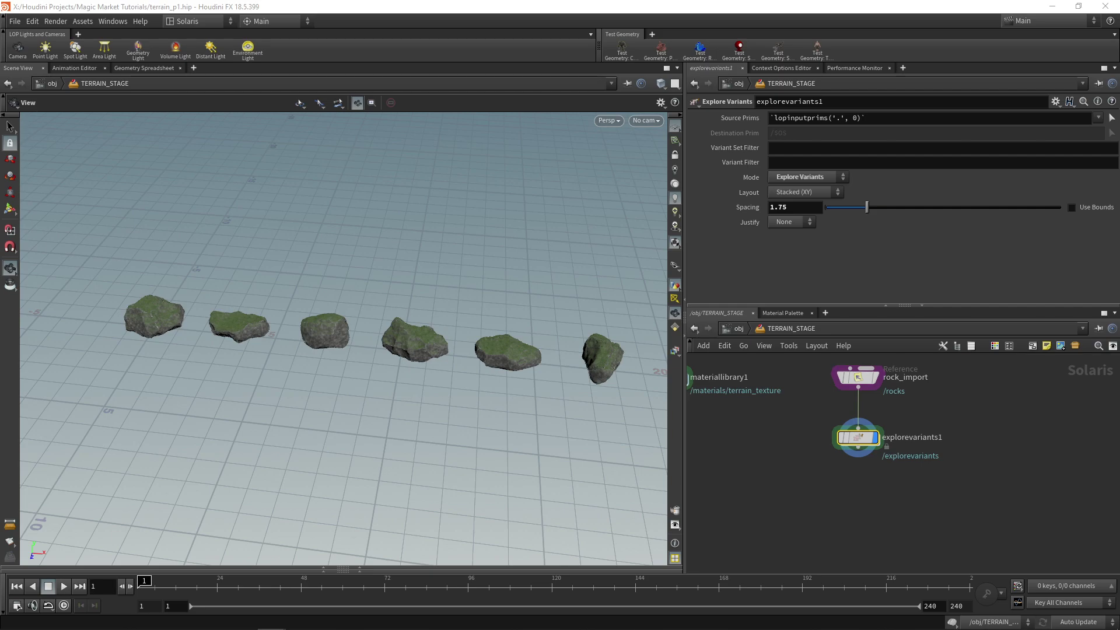
pyautogui.moveTo(587, 342); pyautogui.dragTo(455, 329)
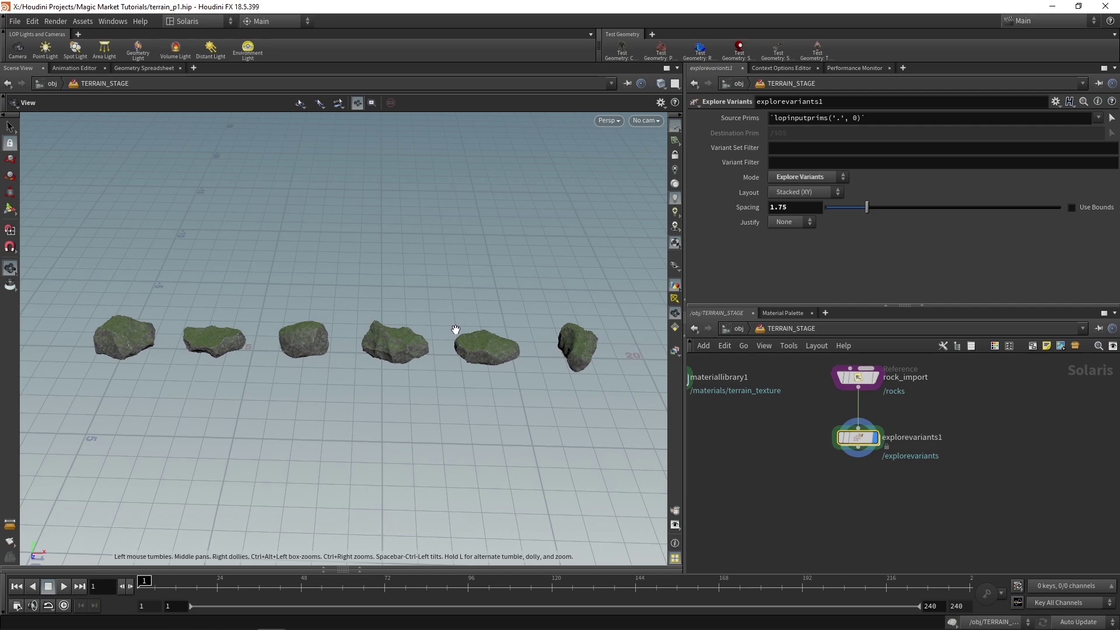
pyautogui.moveTo(723, 446); pyautogui.dragTo(718, 450, button='middle')
pyautogui.scroll(-1, 505, 479)
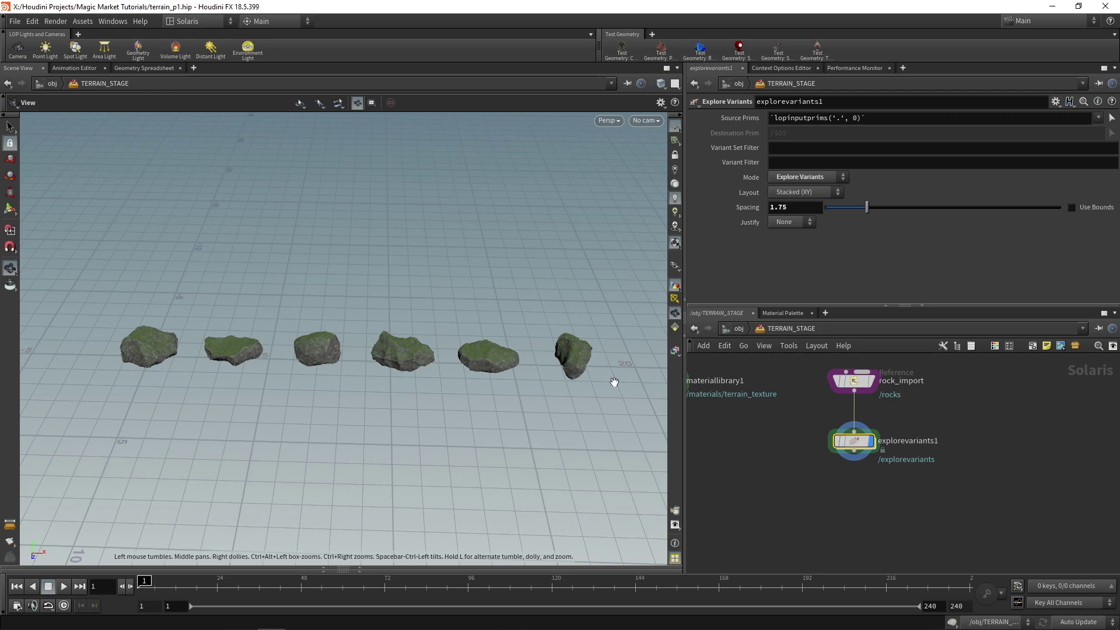
# Set the spacing of the Explore Variants node to 0.
pyautogui.scroll(-5, 897, 495)
pyautogui.moveTo(823, 437); pyautogui.dragTo(757, 497, button='middle')
pyautogui.scroll(3, 757, 498)
pyautogui.doubleClick(802, 207)
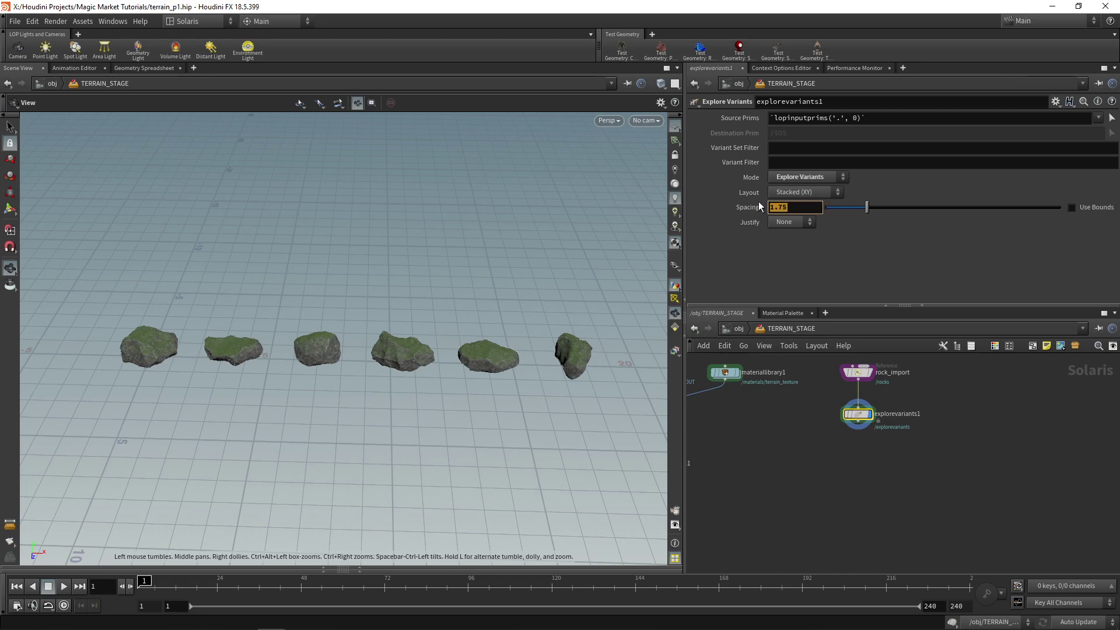
pyautogui.write('0')
pyautogui.press('Return')
# Add a Collection node connected below explorevariants1.
pyautogui.press('Tab')
pyautogui.write('collection')
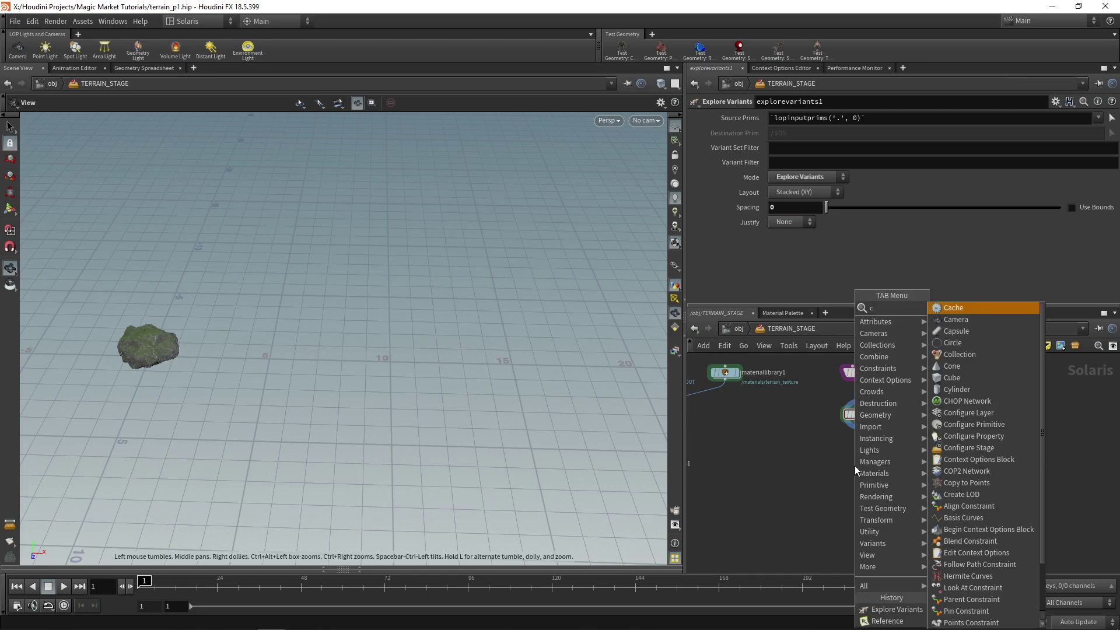
pyautogui.press('Return')
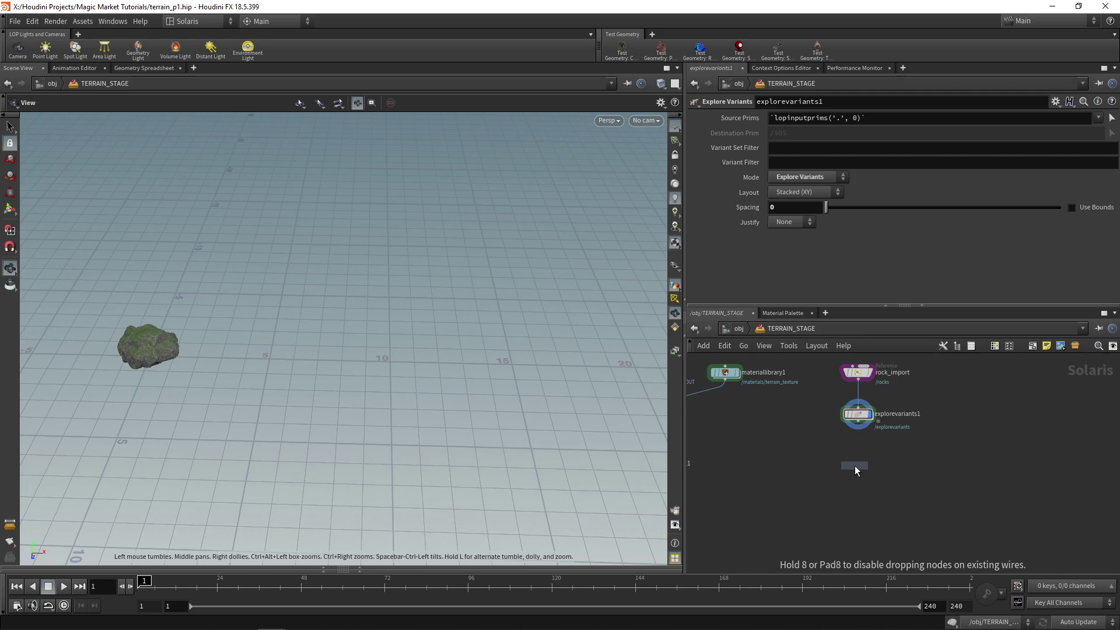
pyautogui.click(846, 481)
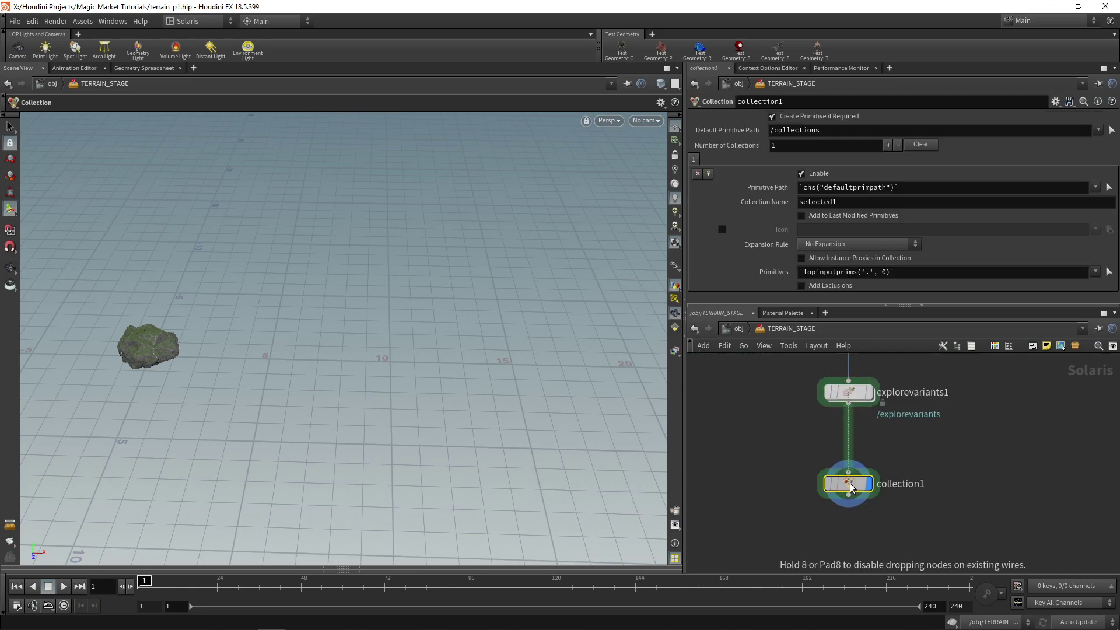
pyautogui.scroll(-3, 855, 554)
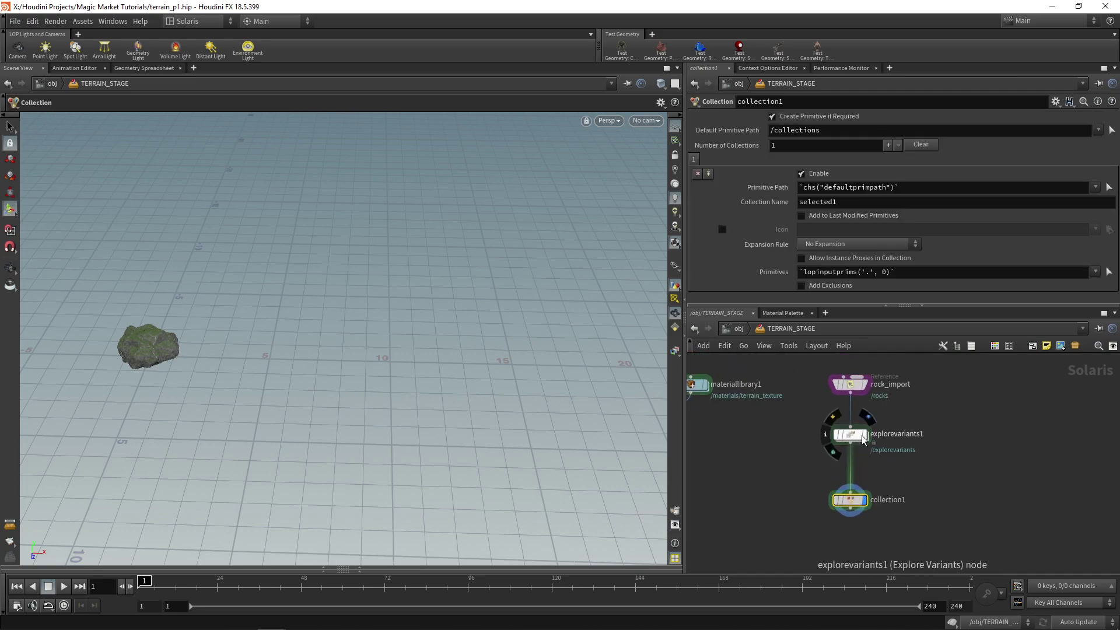
# Reveal the scene graph tree and name the collection rockCollection.
pyautogui.click(357, 569)
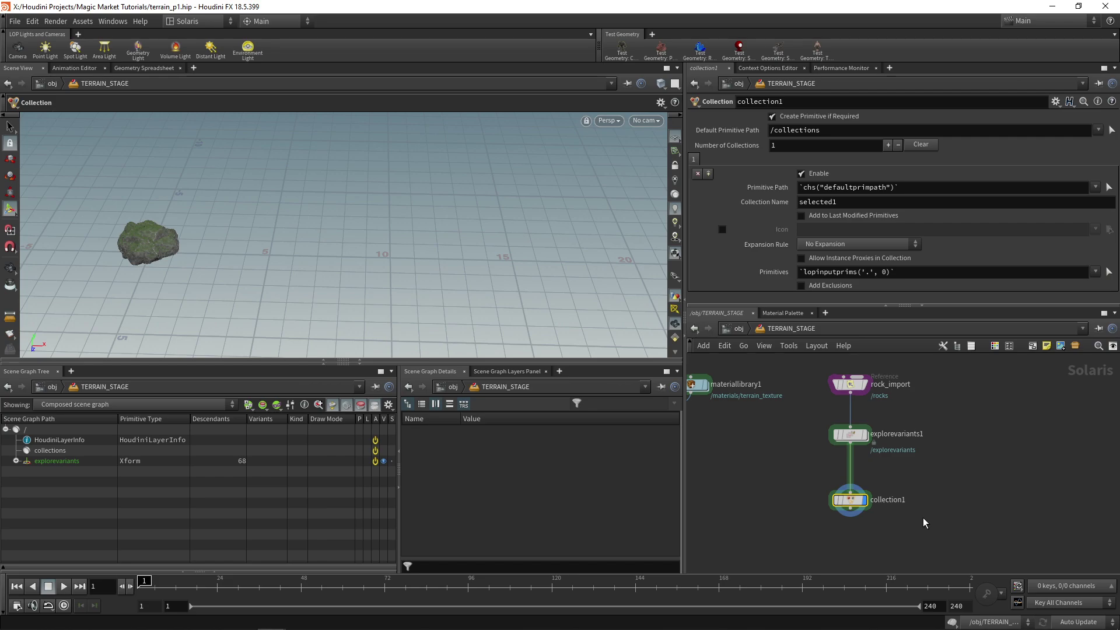
pyautogui.doubleClick(875, 202)
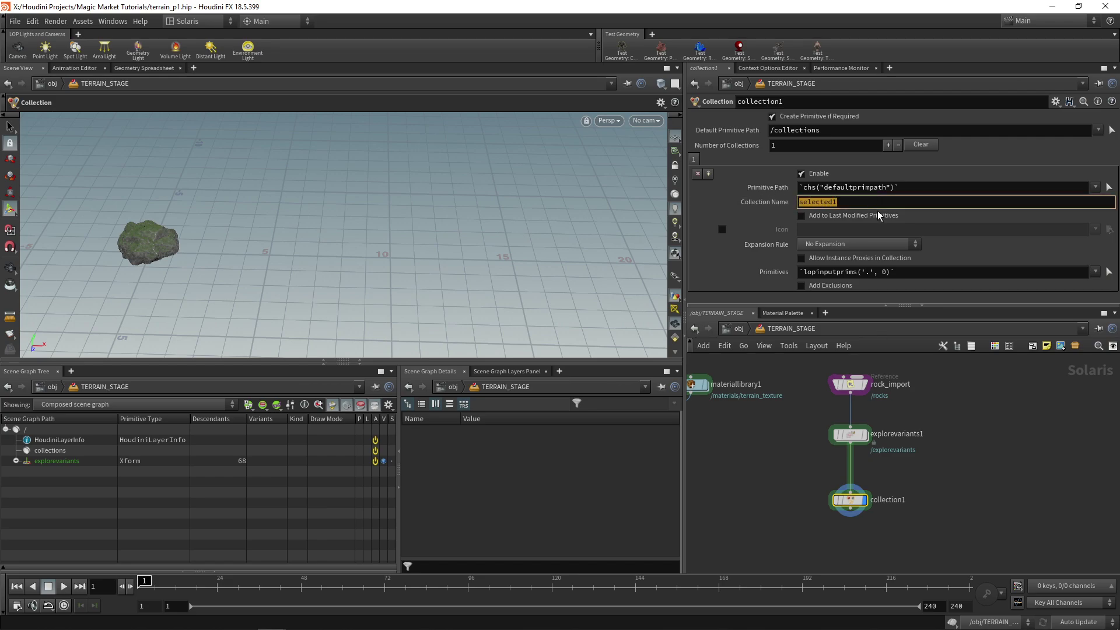
pyautogui.write('rockCollection')
pyautogui.press('Return')
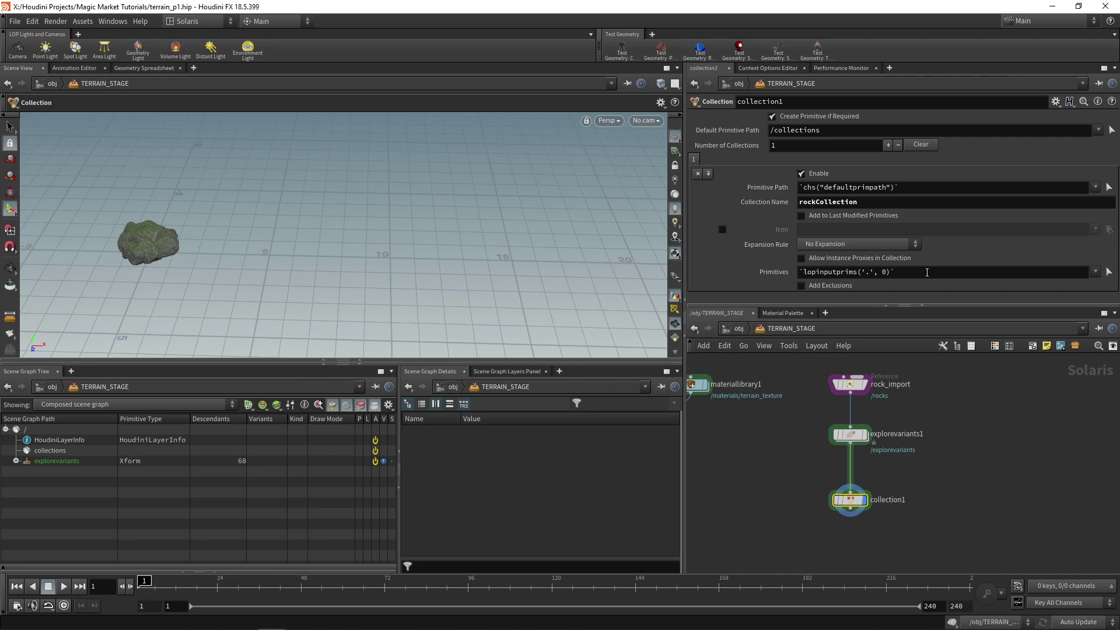
# Set the rock collection's primitives to /explorevariants/rocks/* so it gathers all the rock variants.
pyautogui.click(985, 270)
pyautogui.write('/ex[;p')
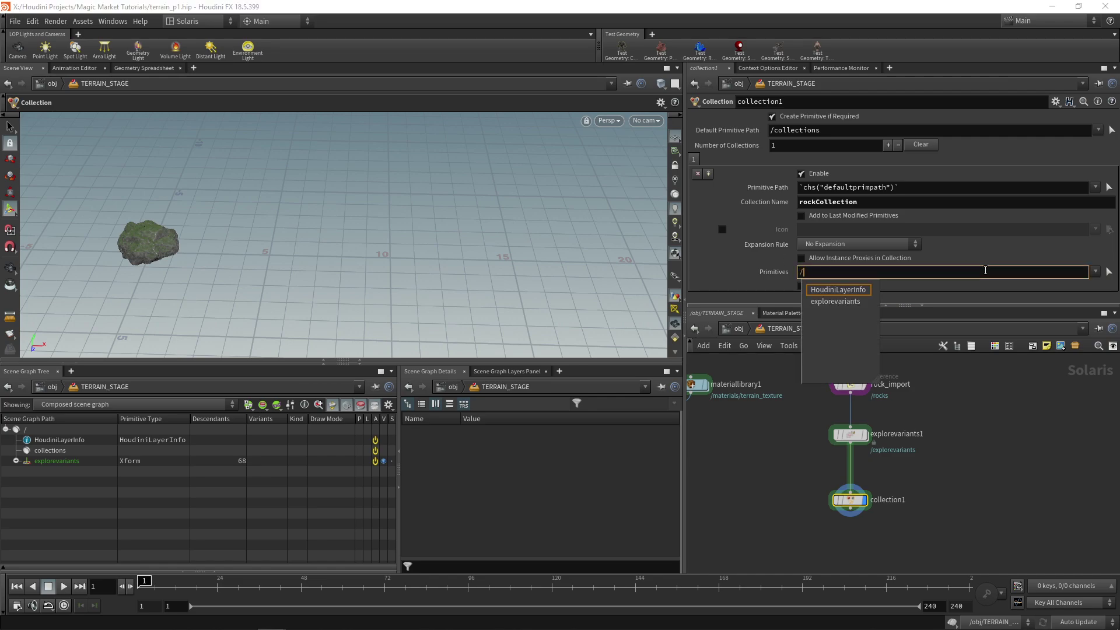
pyautogui.press('Tab')
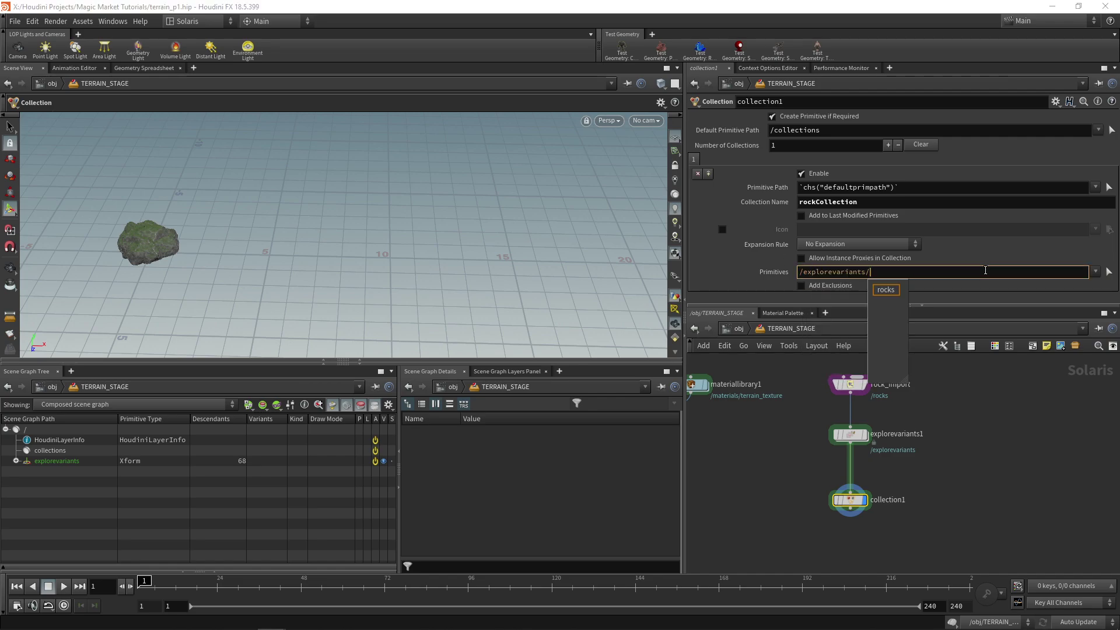
pyautogui.press('Tab')
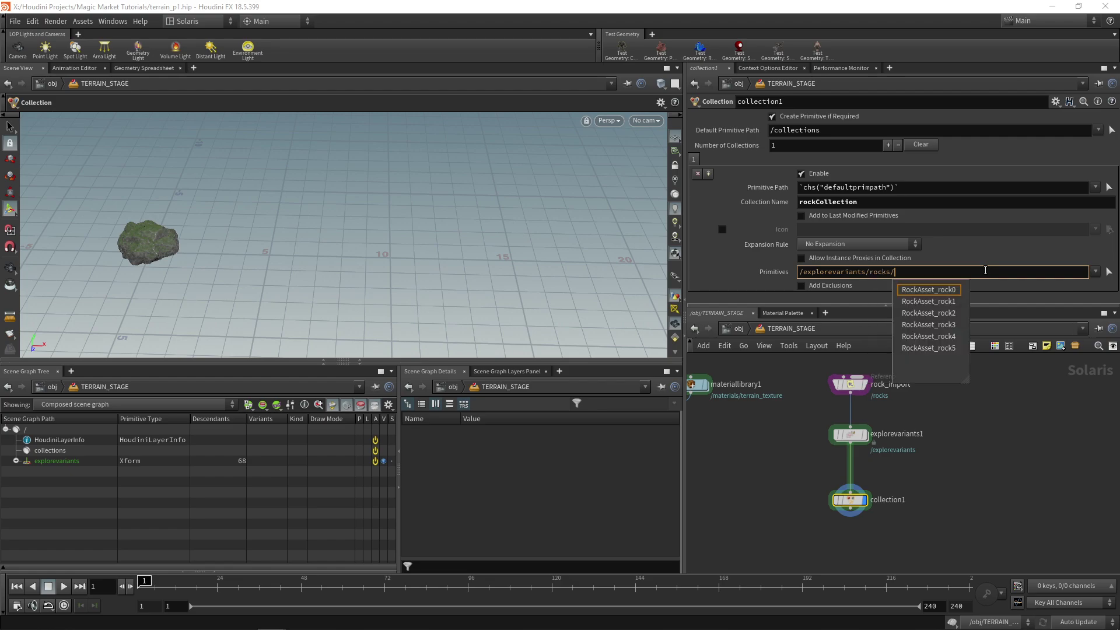
pyautogui.write('*')
pyautogui.press('Return')
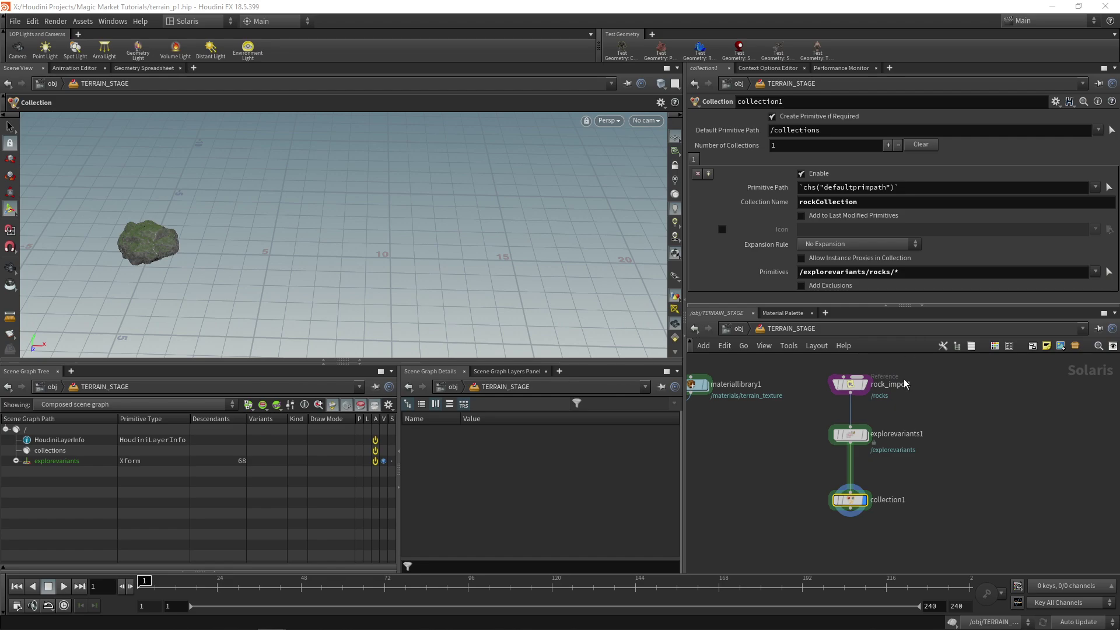
# Move the rock_import, explorevariants1 and collection1 nodes down beside the lower part of the main terrain chain.
pyautogui.click(850, 435)
pyautogui.click(855, 503)
pyautogui.moveTo(914, 467); pyautogui.dragTo(950, 421, button='middle')
pyautogui.scroll(-1, 857, 468)
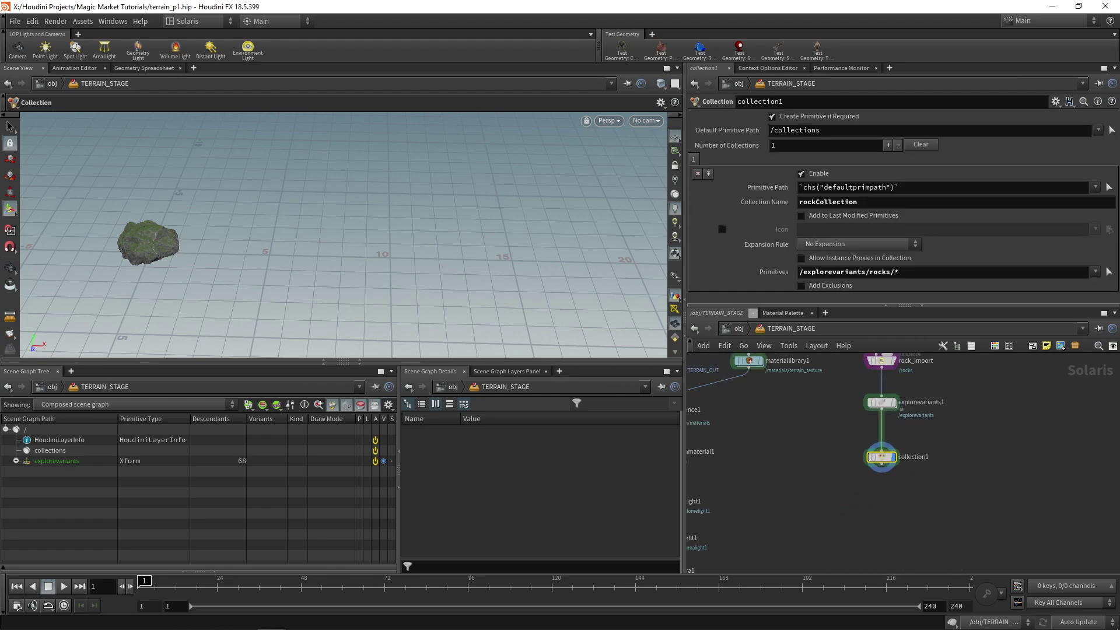
pyautogui.moveTo(874, 512); pyautogui.dragTo(908, 488, button='middle')
pyautogui.scroll(-2, 915, 457)
pyautogui.press('Tab')
pyautogui.moveTo(898, 462); pyautogui.dragTo(851, 435)
pyautogui.moveTo(790, 554); pyautogui.dragTo(797, 529, button='middle')
pyautogui.click(828, 534)
# Add an Instance to Points node between the main terrain chain and the rock nodes.
pyautogui.press('Tab')
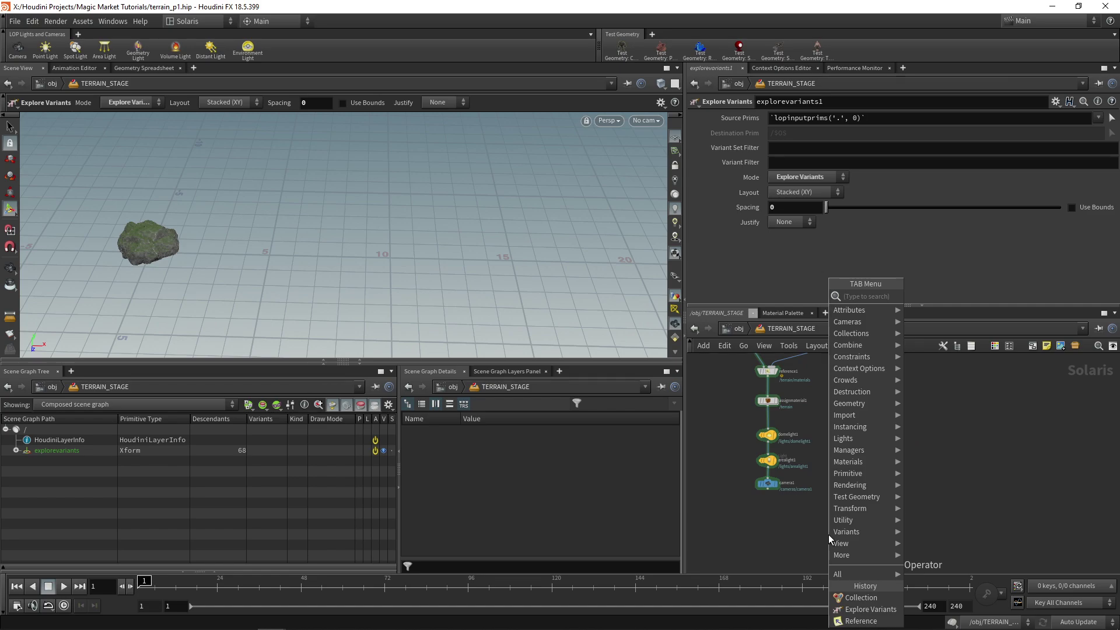
pyautogui.write('insta')
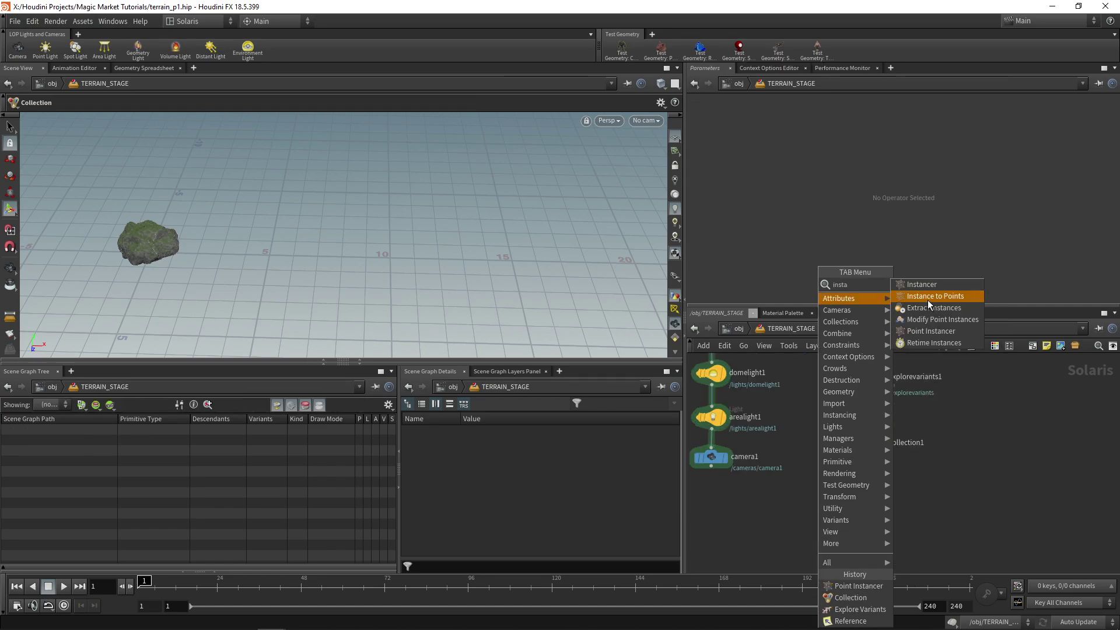
pyautogui.click(928, 299)
pyautogui.click(801, 440)
# Make room above the light nodes and insert the Instance to Points node between assignmaterial1 and domelight1.
pyautogui.moveTo(802, 392); pyautogui.dragTo(824, 437, button='middle')
pyautogui.scroll(-1, 823, 437)
pyautogui.moveTo(725, 530); pyautogui.dragTo(774, 411)
pyautogui.moveTo(755, 421); pyautogui.dragTo(754, 539)
pyautogui.click(849, 520)
pyautogui.moveTo(821, 482); pyautogui.dragTo(753, 437)
# Connect the collection1 output to the second input of instancetopoints1 and adjust the instancer's position in the chain.
pyautogui.moveTo(890, 490); pyautogui.dragTo(878, 477, button='middle')
pyautogui.click(866, 475)
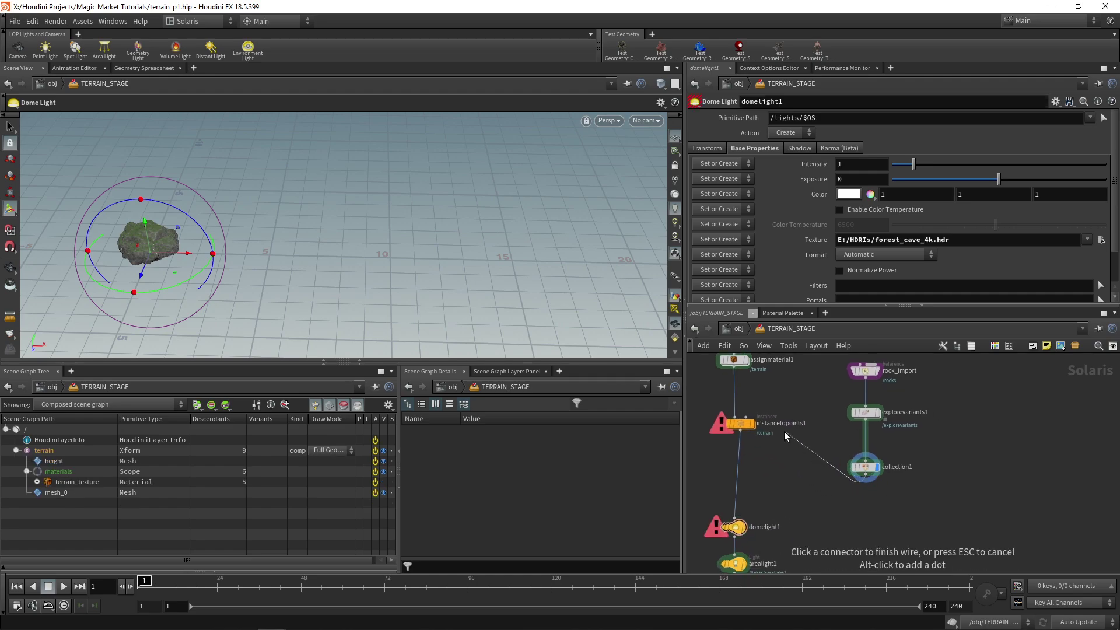
pyautogui.click(761, 421)
pyautogui.moveTo(738, 425); pyautogui.dragTo(735, 448)
pyautogui.moveTo(759, 379); pyautogui.dragTo(777, 421, button='middle')
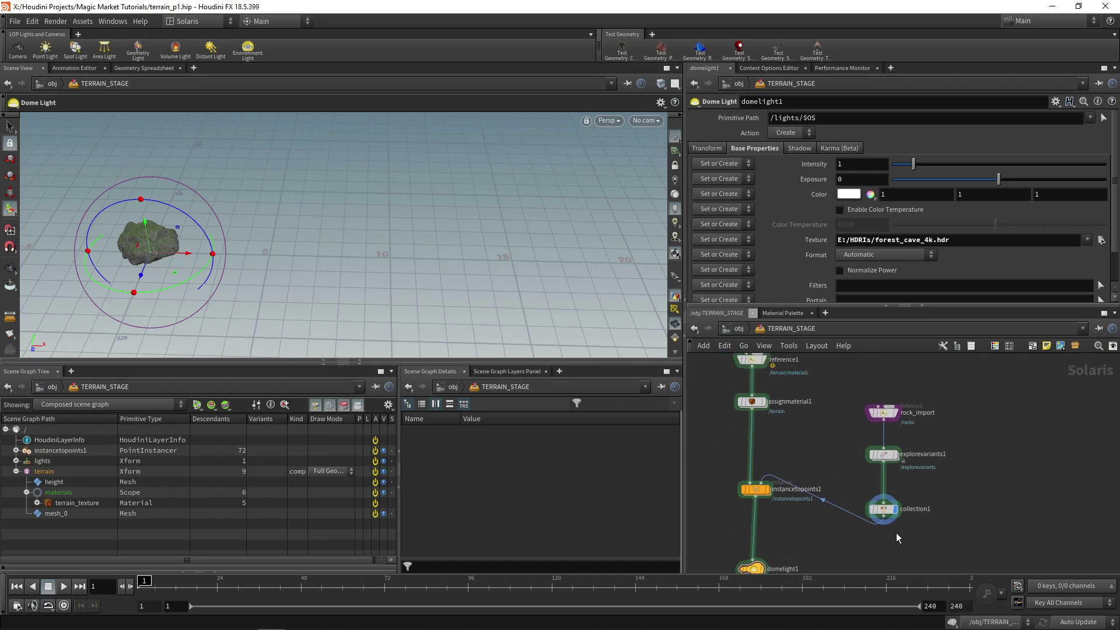
# Display the instancetopoints1 result and view the instanced rock on the terrain from farther away.
pyautogui.click(761, 491)
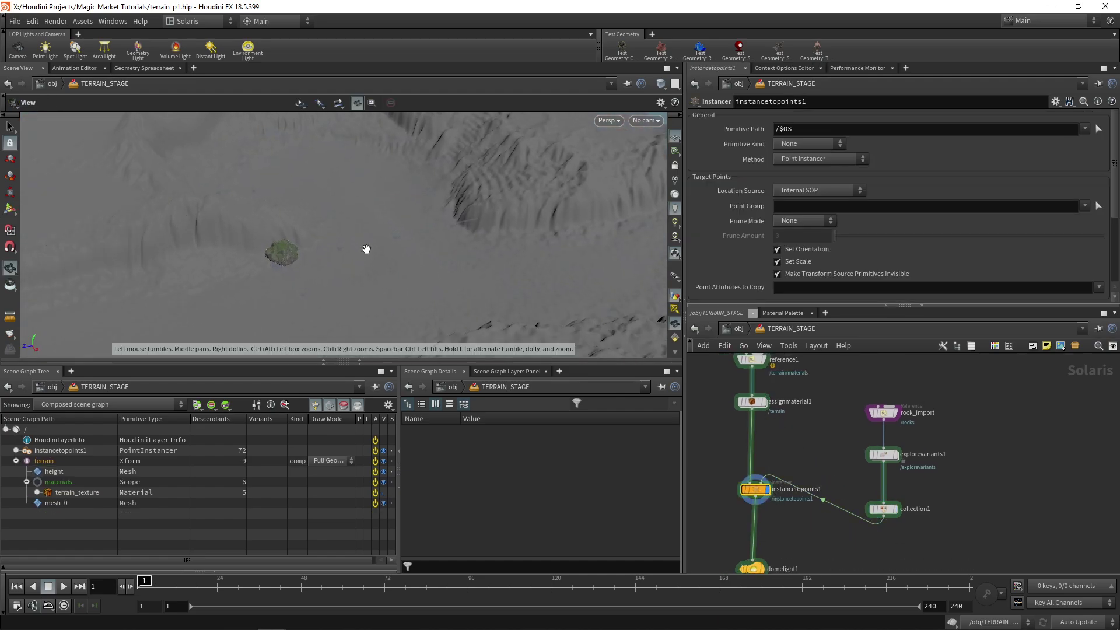
pyautogui.scroll(-3, 366, 249)
pyautogui.moveTo(368, 250); pyautogui.dragTo(440, 297, button='middle')
pyautogui.moveTo(523, 236); pyautogui.dragTo(454, 222, button='middle')
pyautogui.scroll(1, 460, 182)
pyautogui.scroll(-1, 459, 198)
pyautogui.moveTo(454, 222); pyautogui.dragTo(441, 246)
# Examine the geometry network inside instancetopoints1 and return to the TERRAIN_STAGE network.
pyautogui.moveTo(796, 467); pyautogui.dragTo(792, 433, button='middle')
pyautogui.scroll(3, 788, 408)
pyautogui.doubleClick(761, 467)
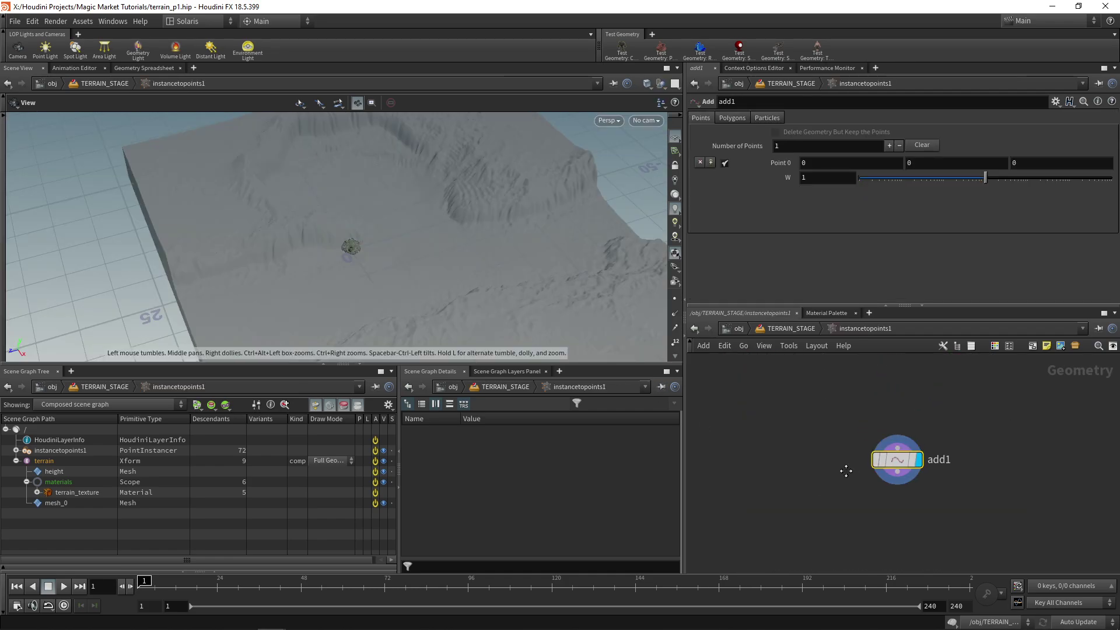
pyautogui.click(801, 328)
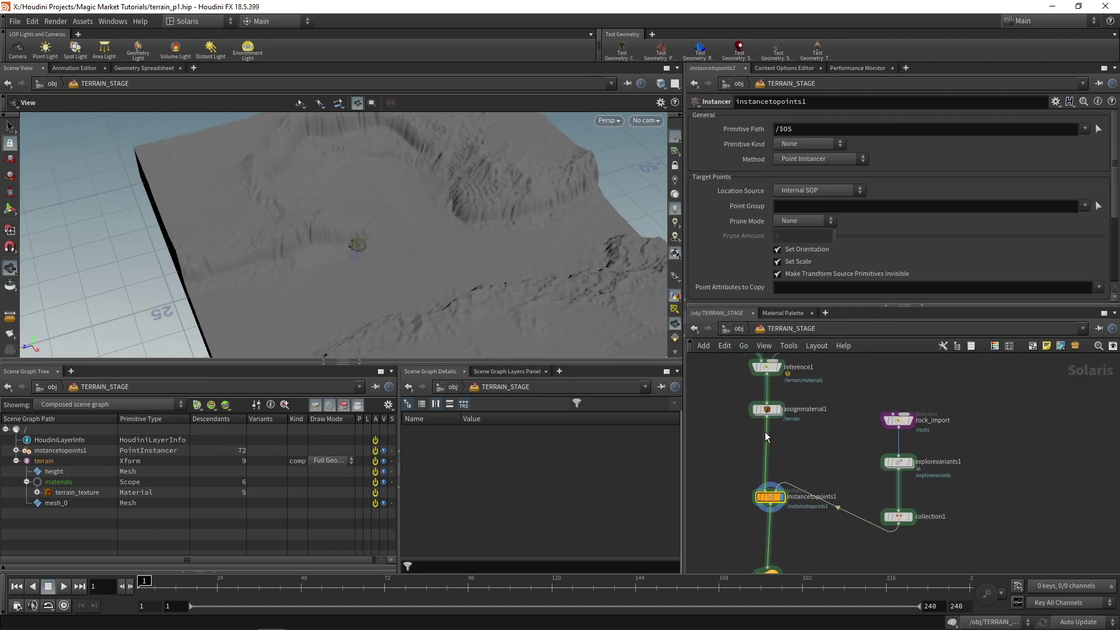
pyautogui.moveTo(812, 443); pyautogui.dragTo(810, 434, button='middle')
pyautogui.doubleClick(767, 488)
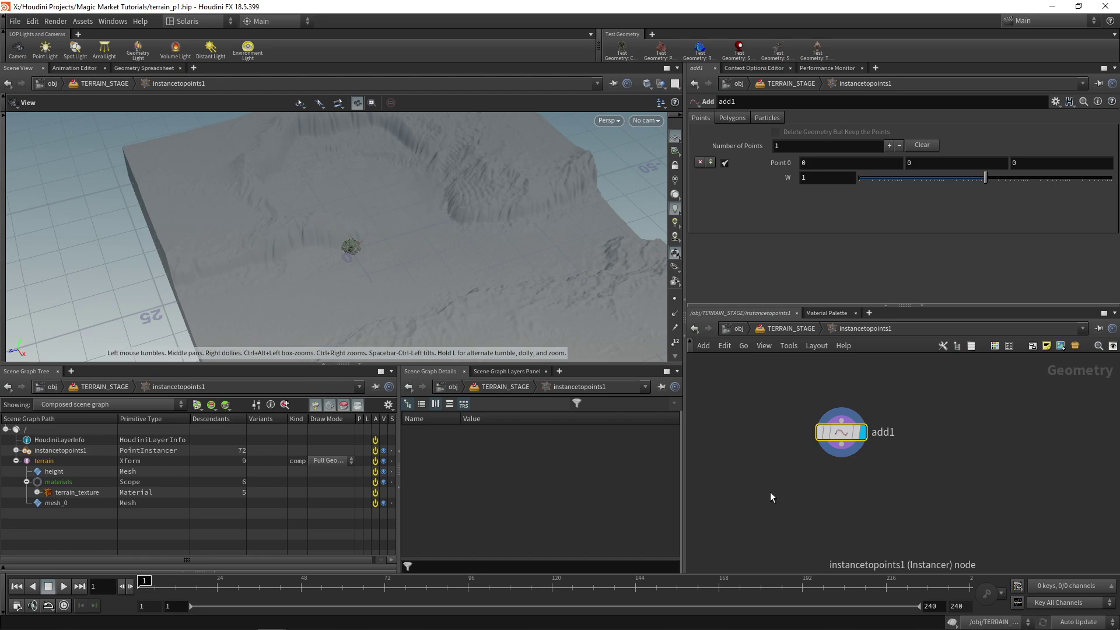
pyautogui.click(797, 330)
pyautogui.scroll(2, 818, 422)
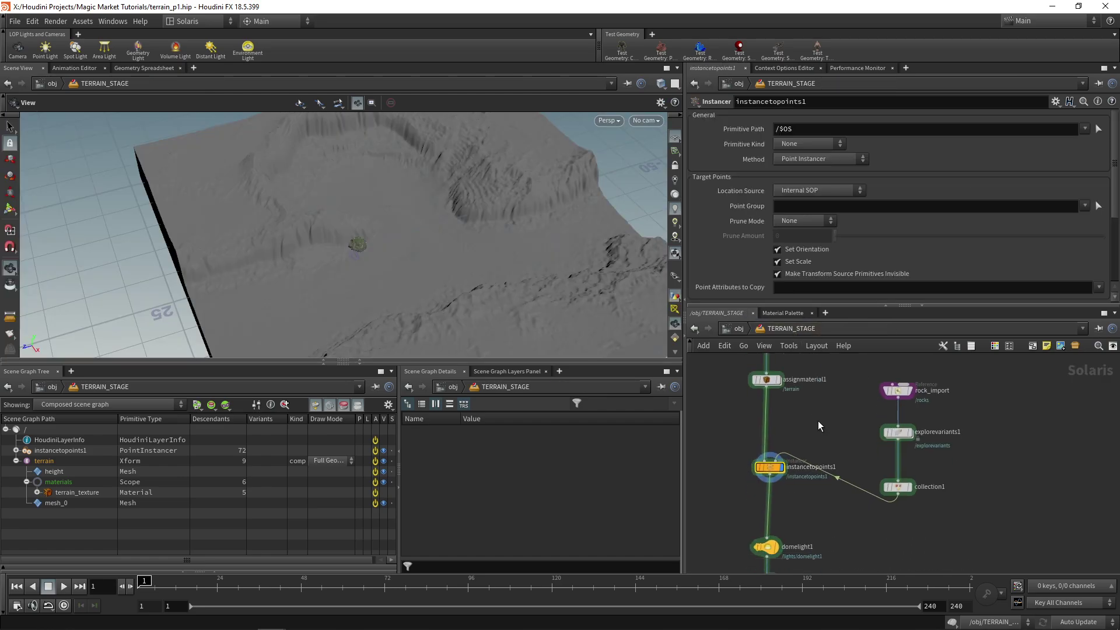
# Move the three rock nodes together so that collection1 sits above and beside instancetopoints1.
pyautogui.moveTo(980, 521); pyautogui.dragTo(914, 374)
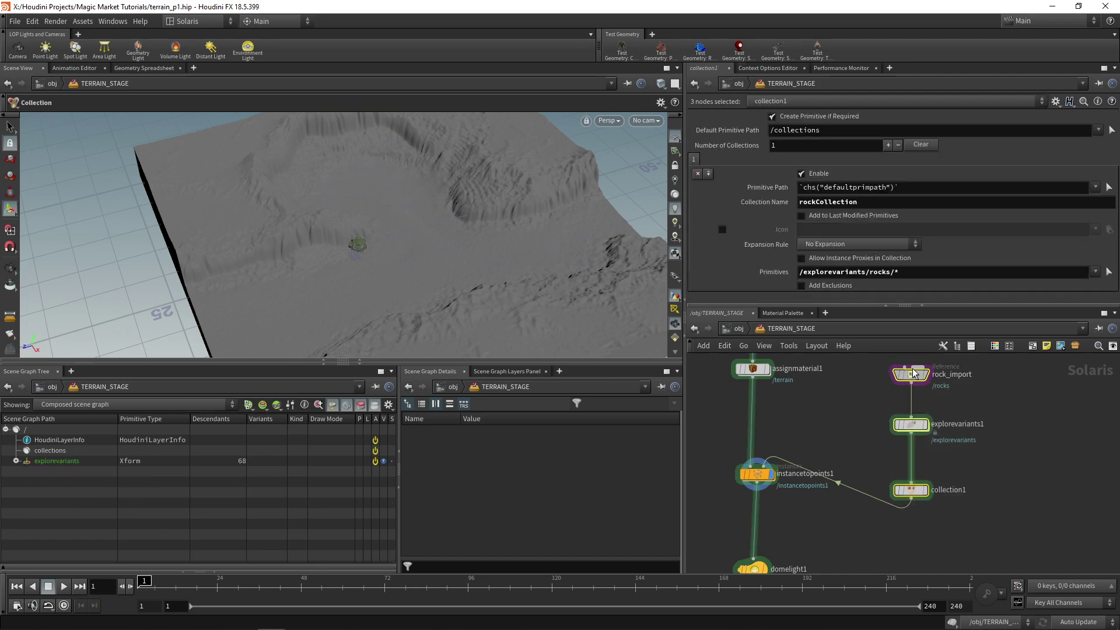
pyautogui.scroll(-3, 875, 443)
pyautogui.click(859, 448)
pyautogui.scroll(2, 859, 448)
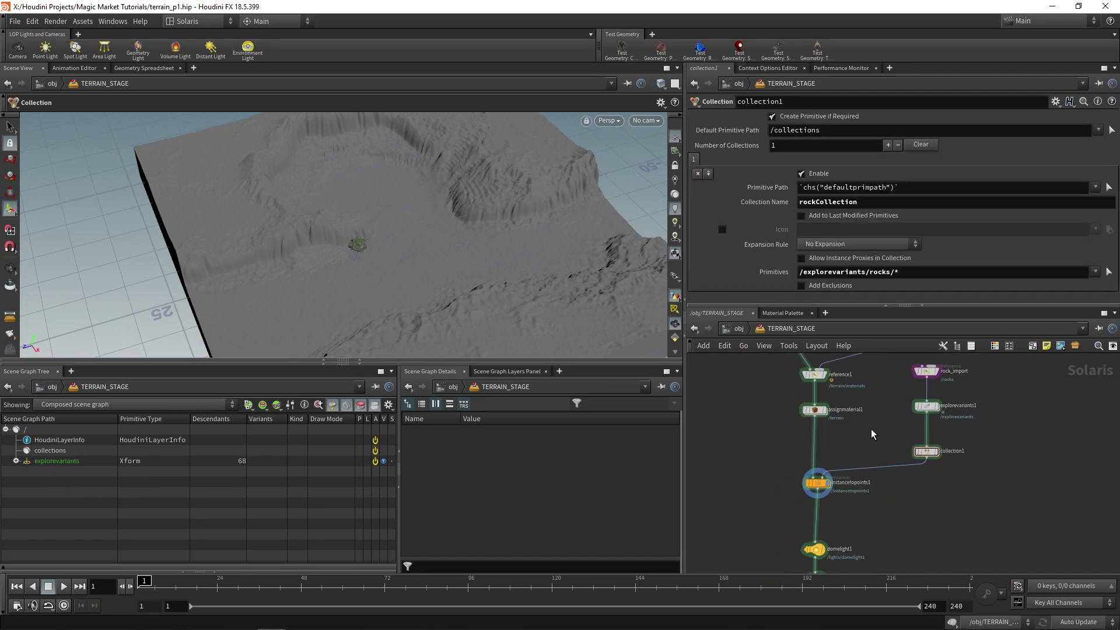
# Set the primitive path of instancetopoints1 to /terrain/rocks/.
pyautogui.click(803, 493)
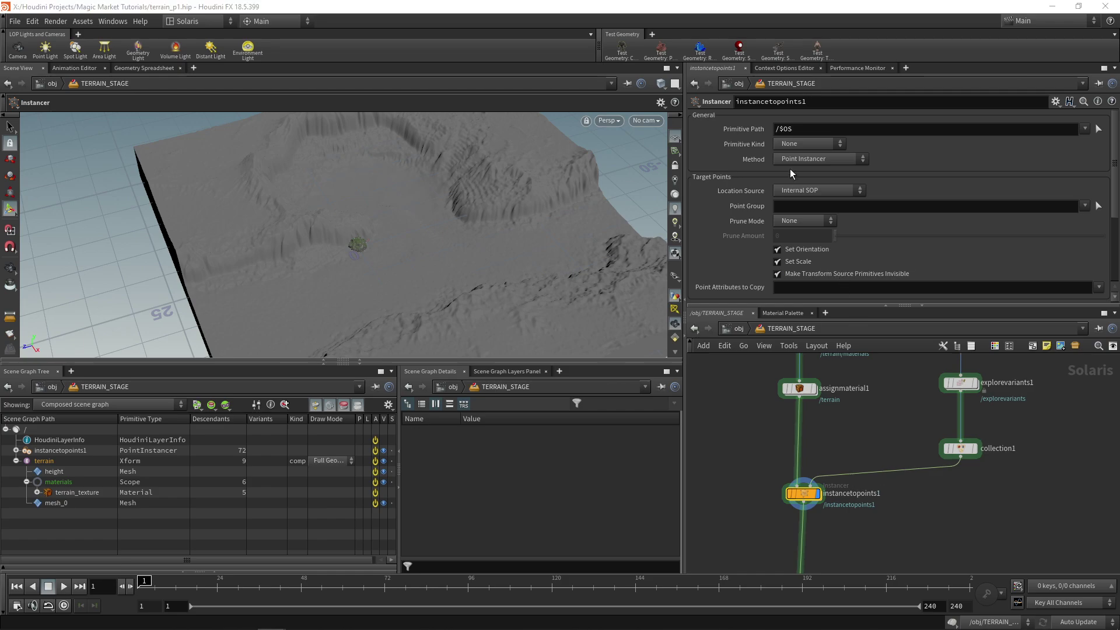
pyautogui.click(842, 128)
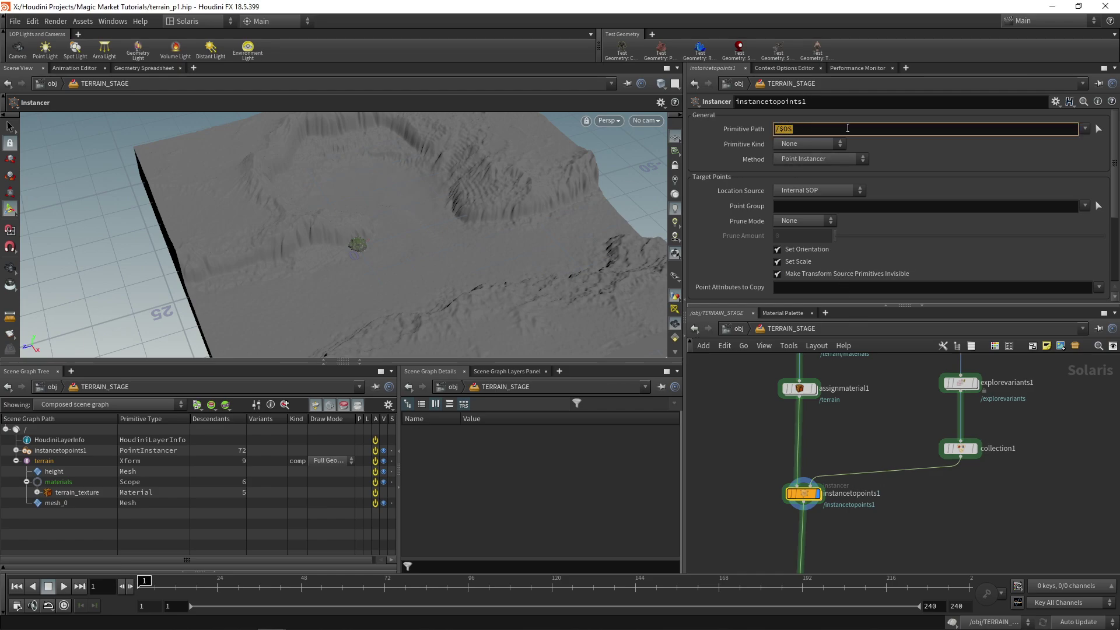
pyautogui.write('/')
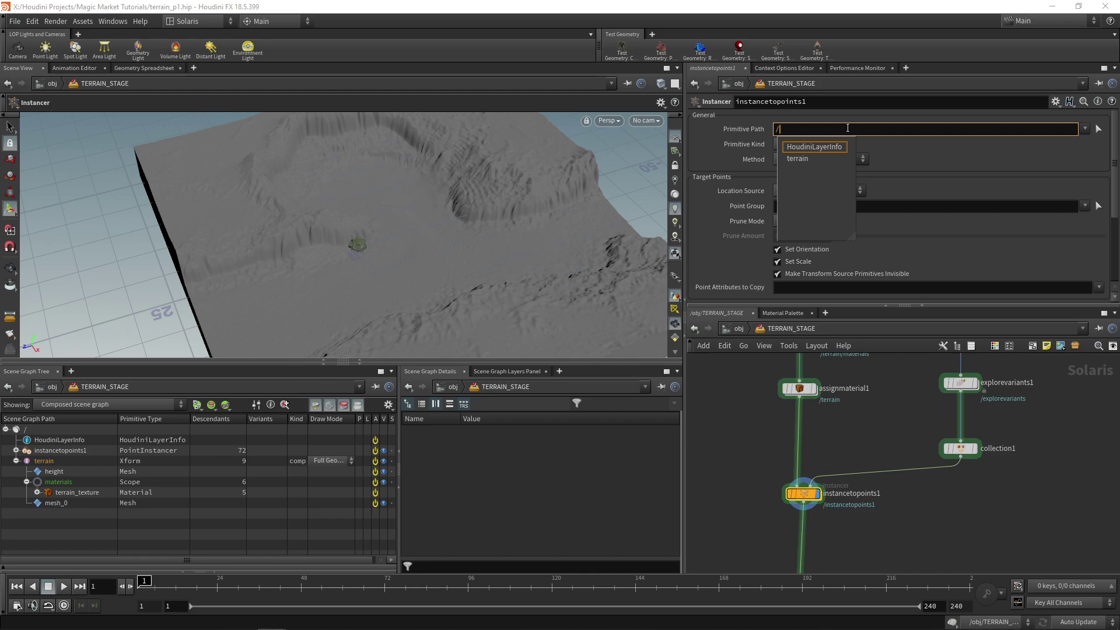
pyautogui.write('terrain/r')
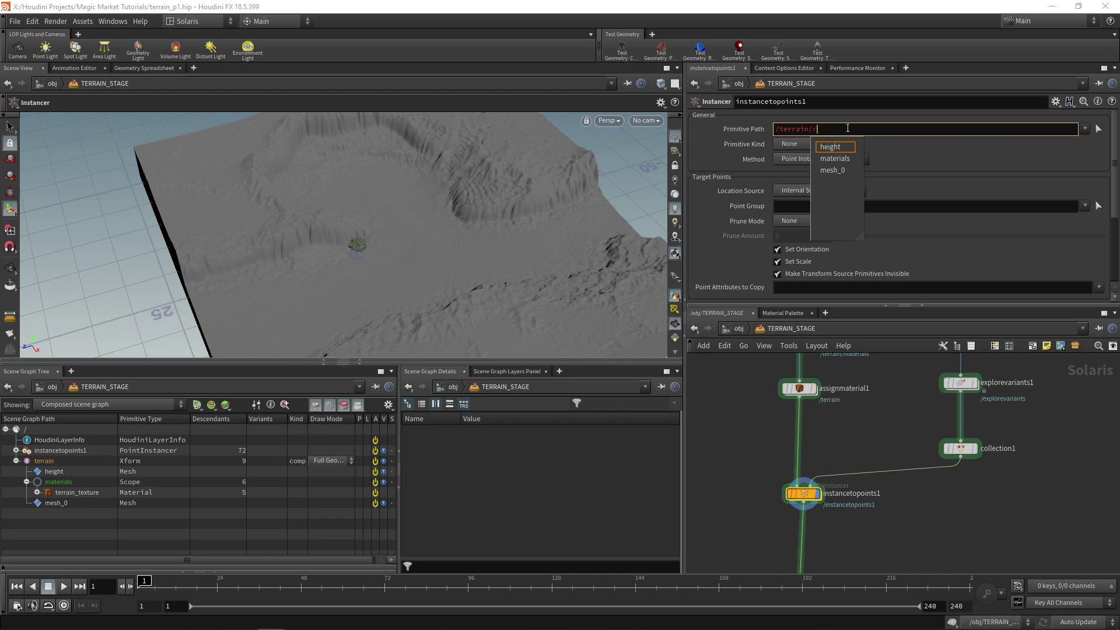
pyautogui.write('ocks/')
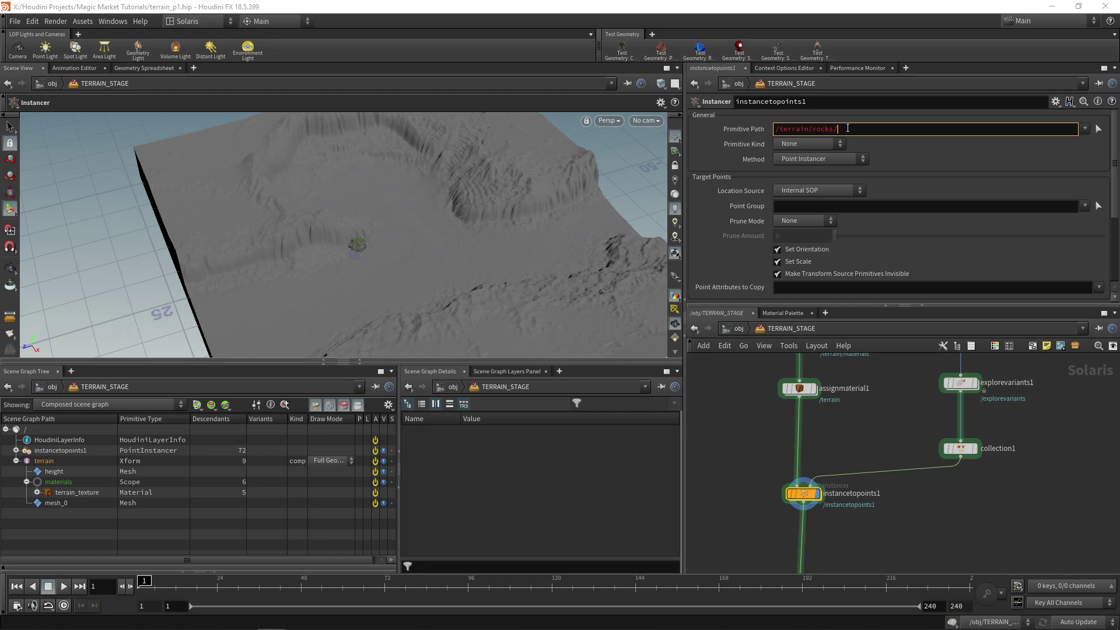
pyautogui.press('Return')
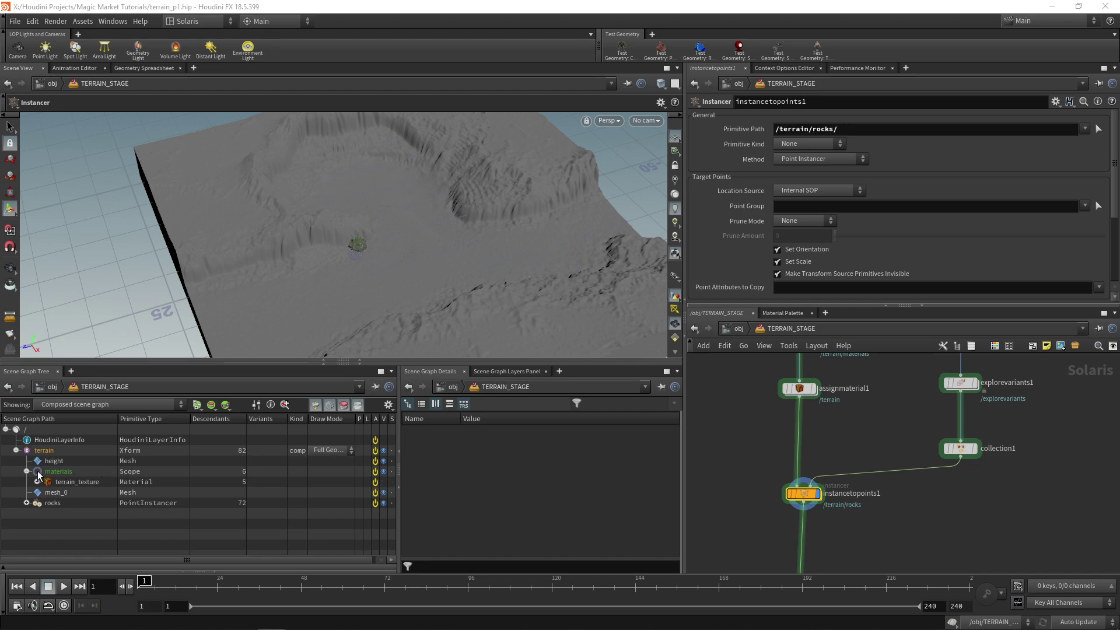
# Collapse the materials branch under terrain in the scene graph and inspect the rocks point instancer.
pyautogui.click(16, 450)
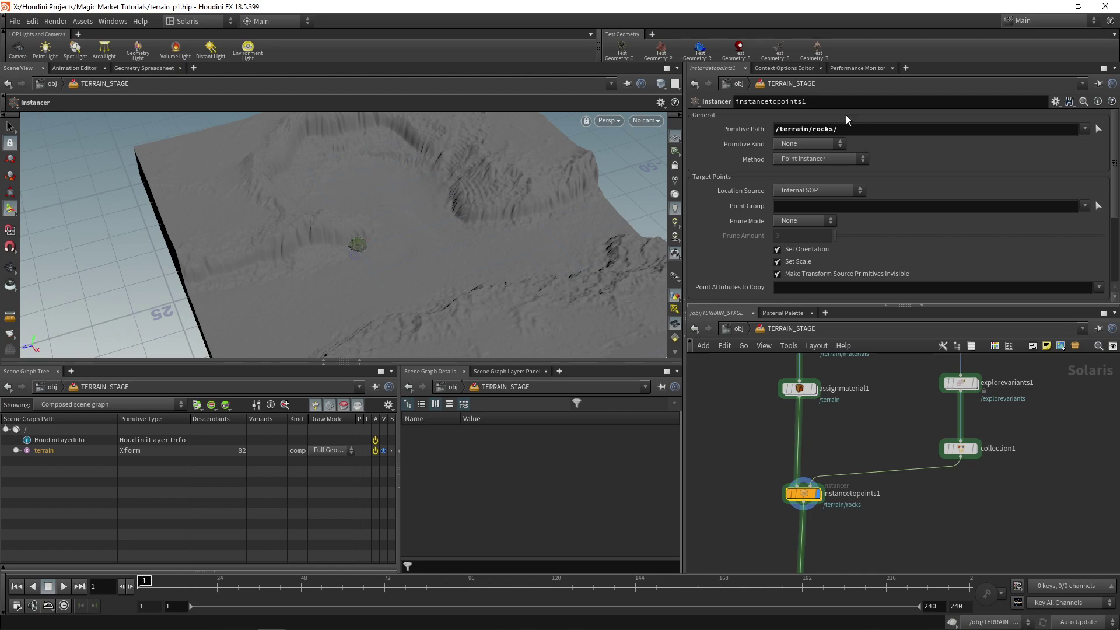
pyautogui.click(16, 450)
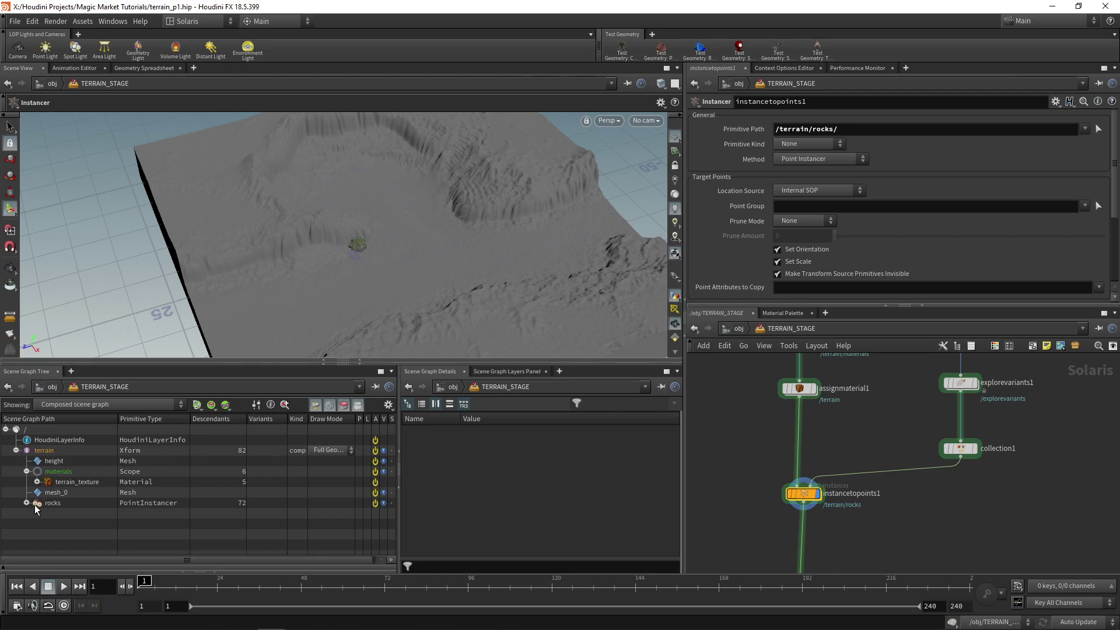
pyautogui.click(27, 472)
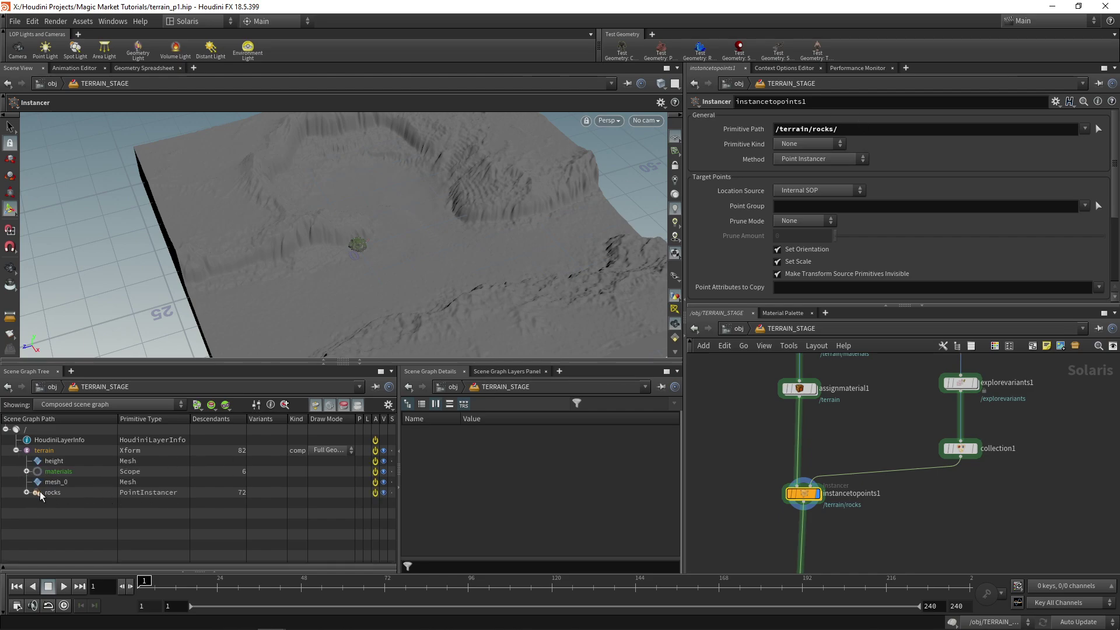
pyautogui.click(83, 495)
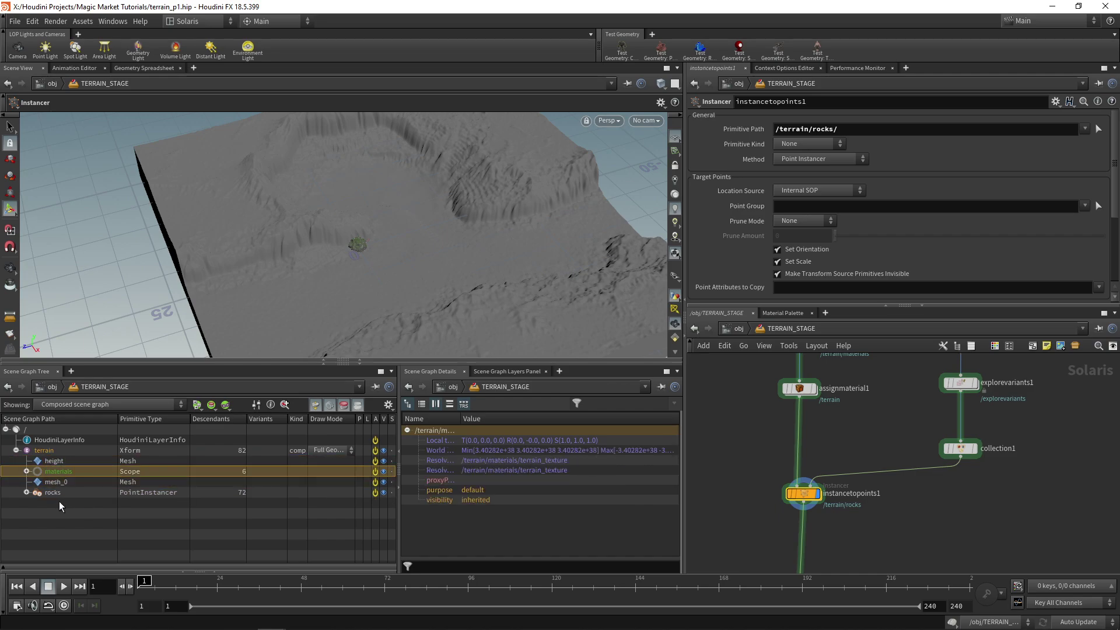
pyautogui.hotkey('ctrl', 'z')
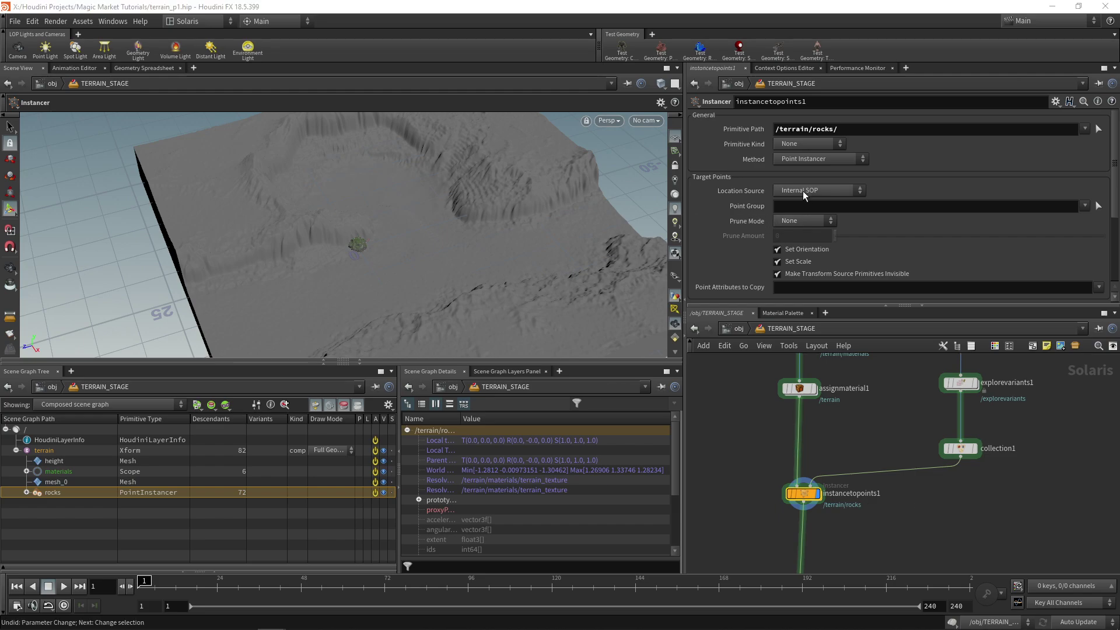
# Set the instancer's location source to External SOP and turn off Use Entire Stage for its prototypes.
pyautogui.click(803, 191)
pyautogui.click(800, 214)
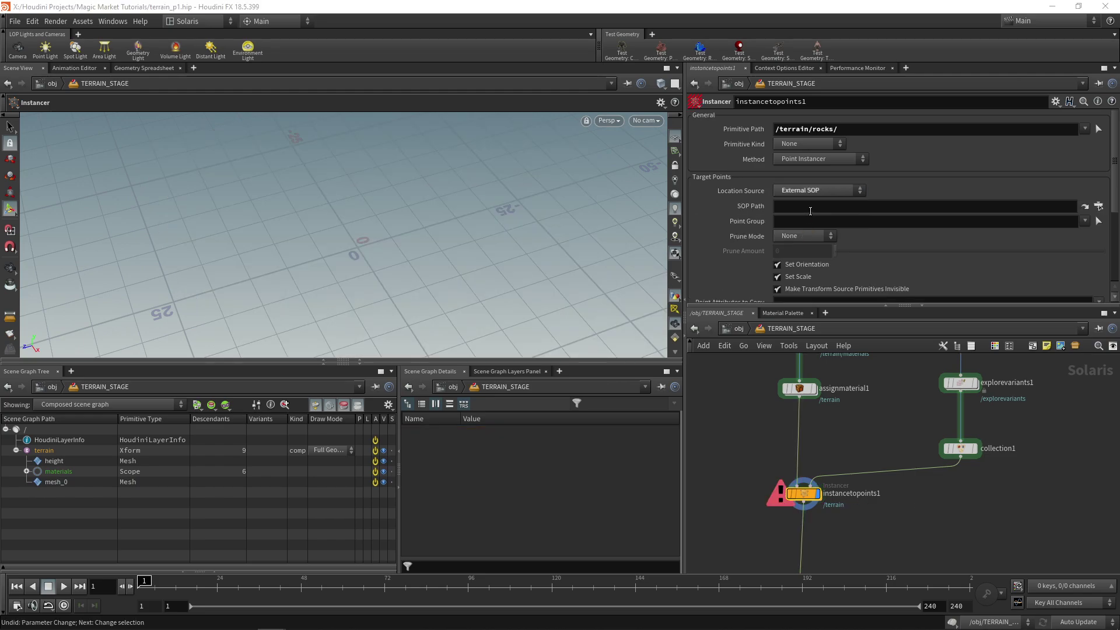
pyautogui.scroll(-1, 766, 205)
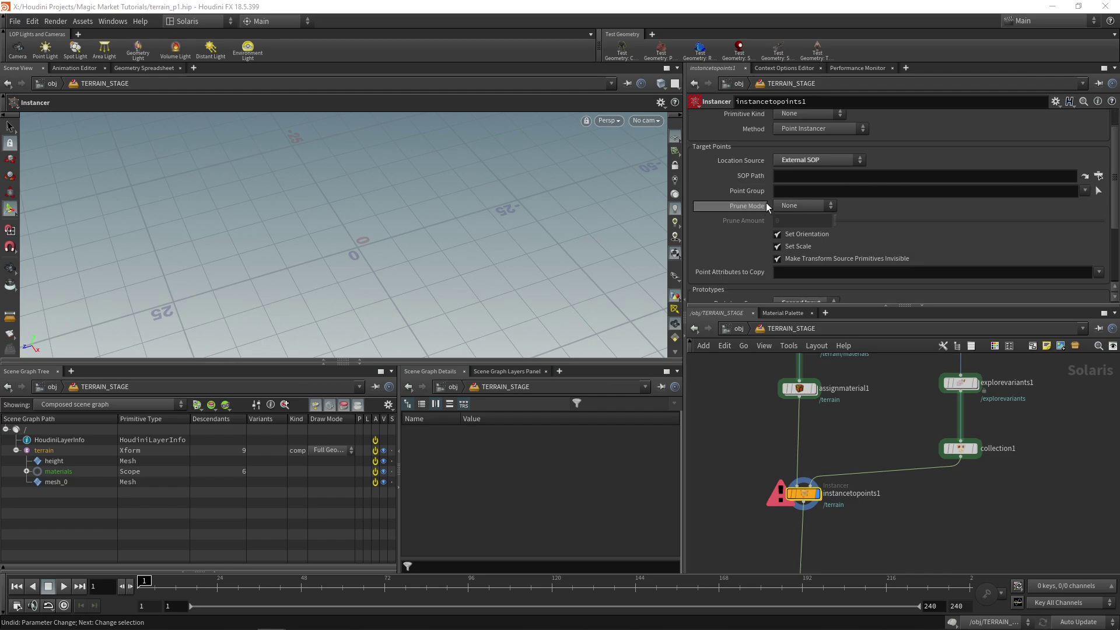
pyautogui.scroll(-1, 767, 202)
pyautogui.scroll(-2, 741, 254)
pyautogui.scroll(-1, 744, 251)
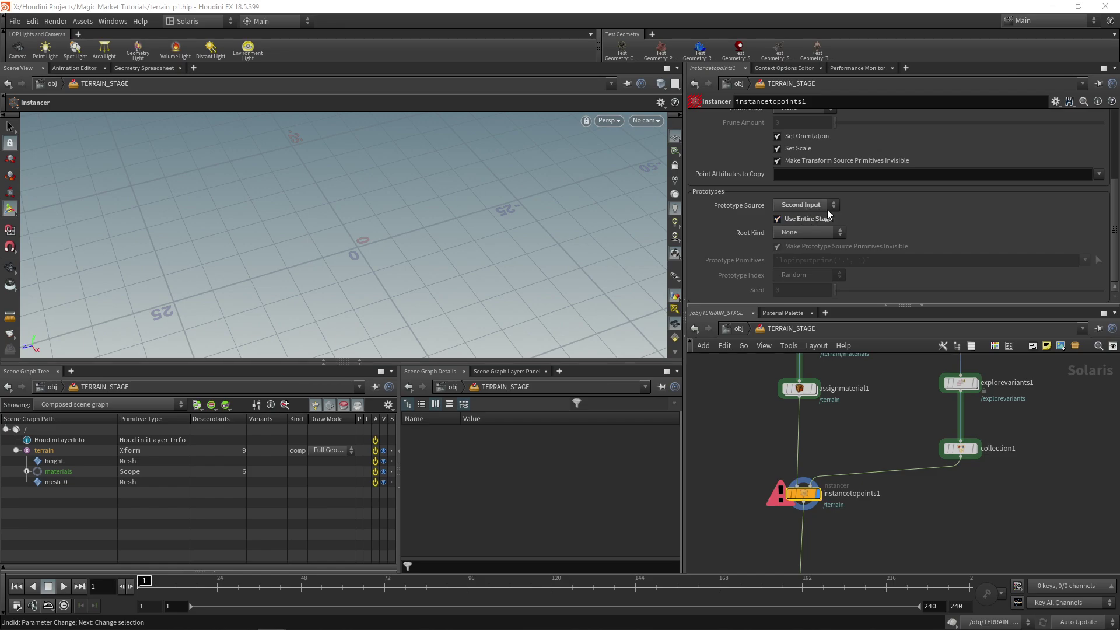
pyautogui.click(778, 220)
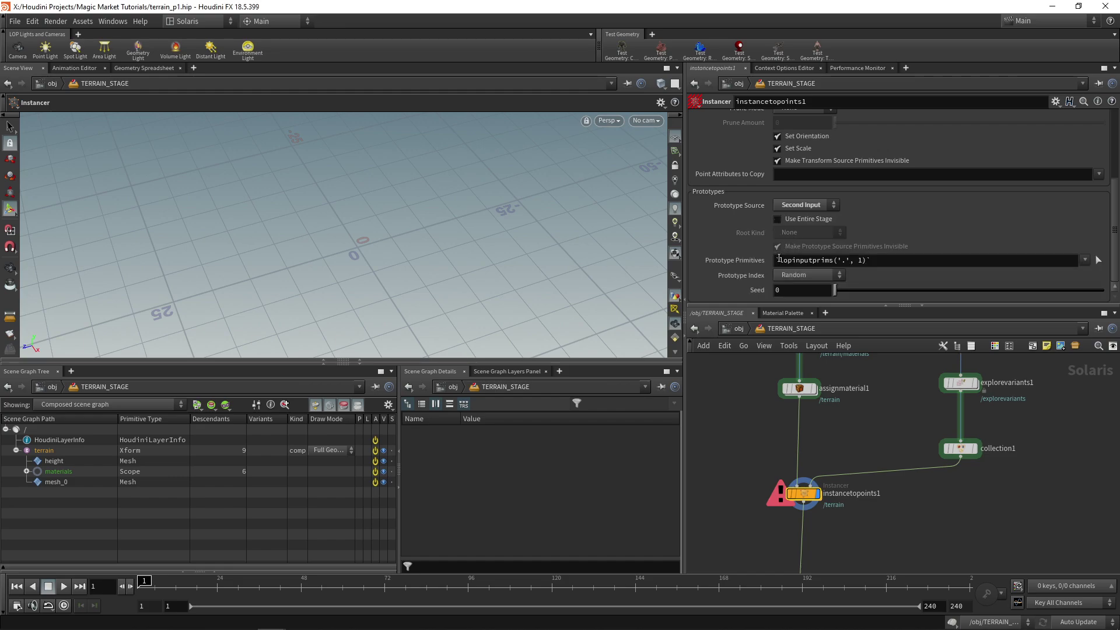
# Set the instancer's prototype primitives to %rockCollection and check that name against the collection1 node.
pyautogui.click(802, 262)
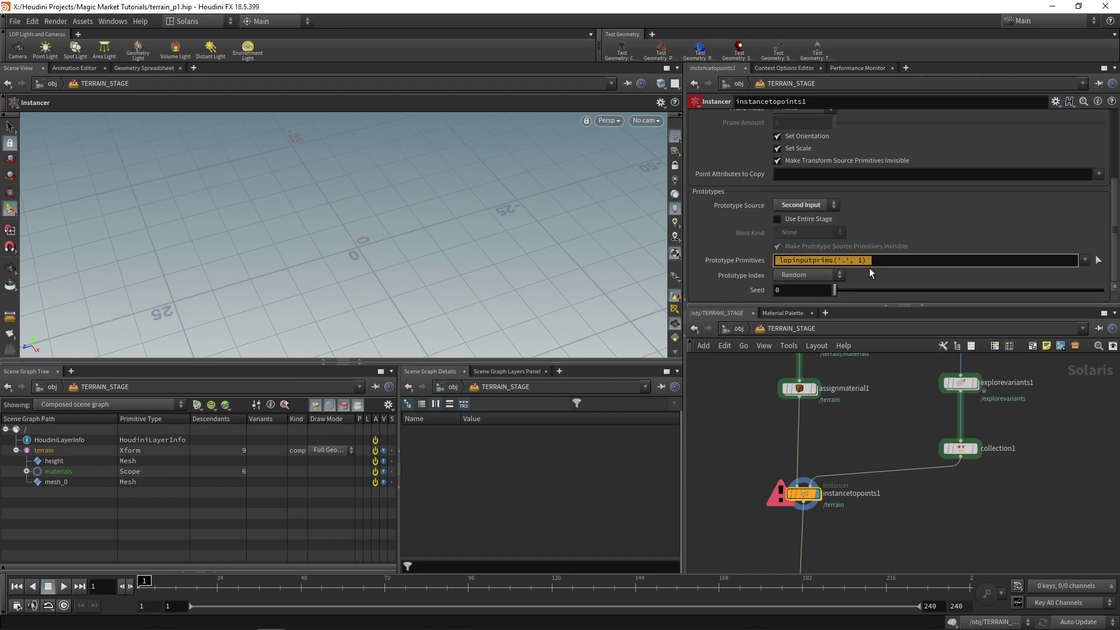
pyautogui.write('%')
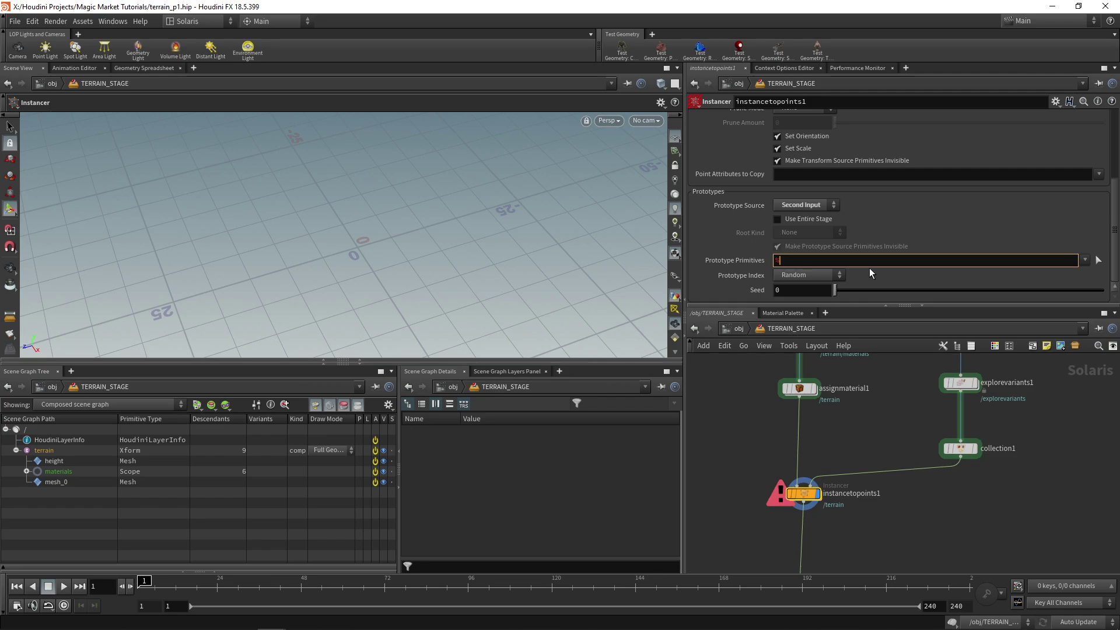
pyautogui.write('rockCollection')
pyautogui.press('Return')
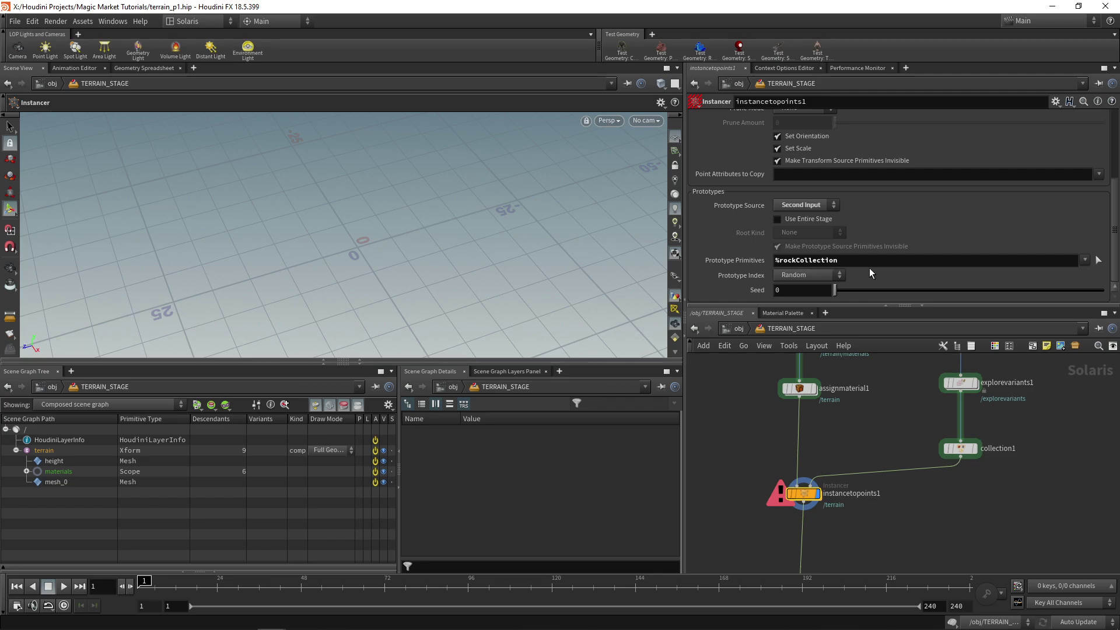
pyautogui.click(961, 449)
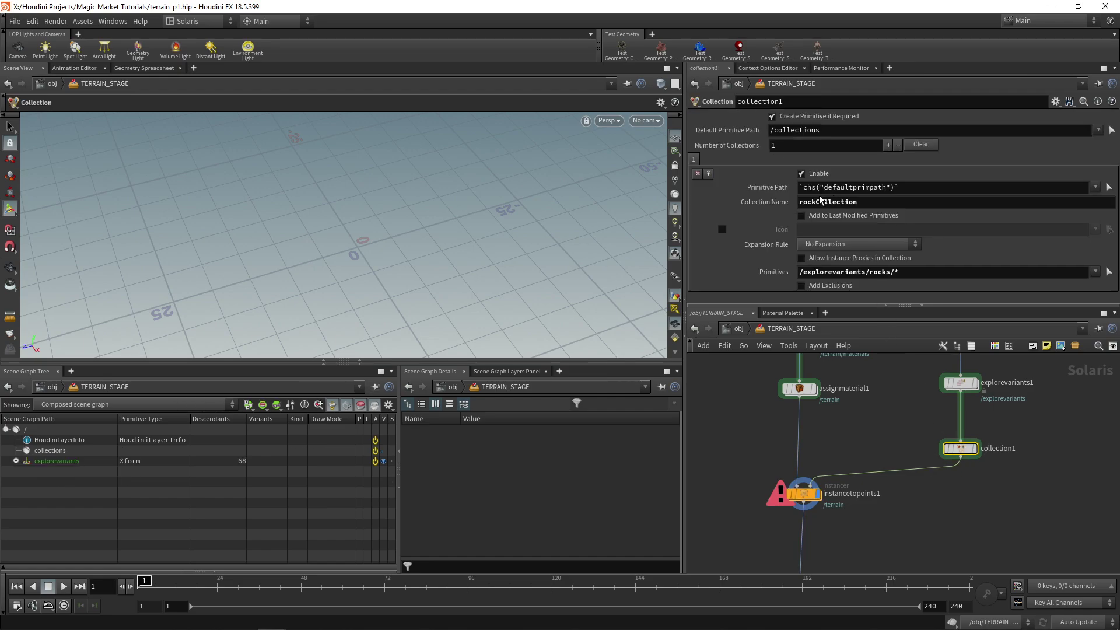
# Go up to the object level and add a Geometry node below TERRAIN_GEN.
pyautogui.click(803, 494)
pyautogui.moveTo(840, 260); pyautogui.dragTo(773, 259)
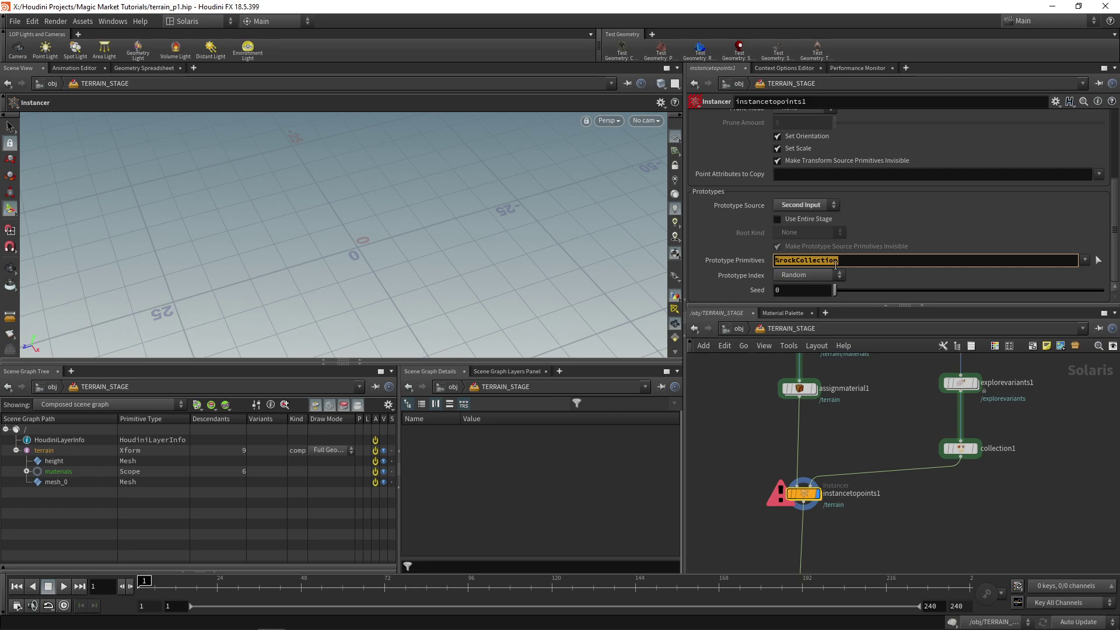
pyautogui.click(855, 403)
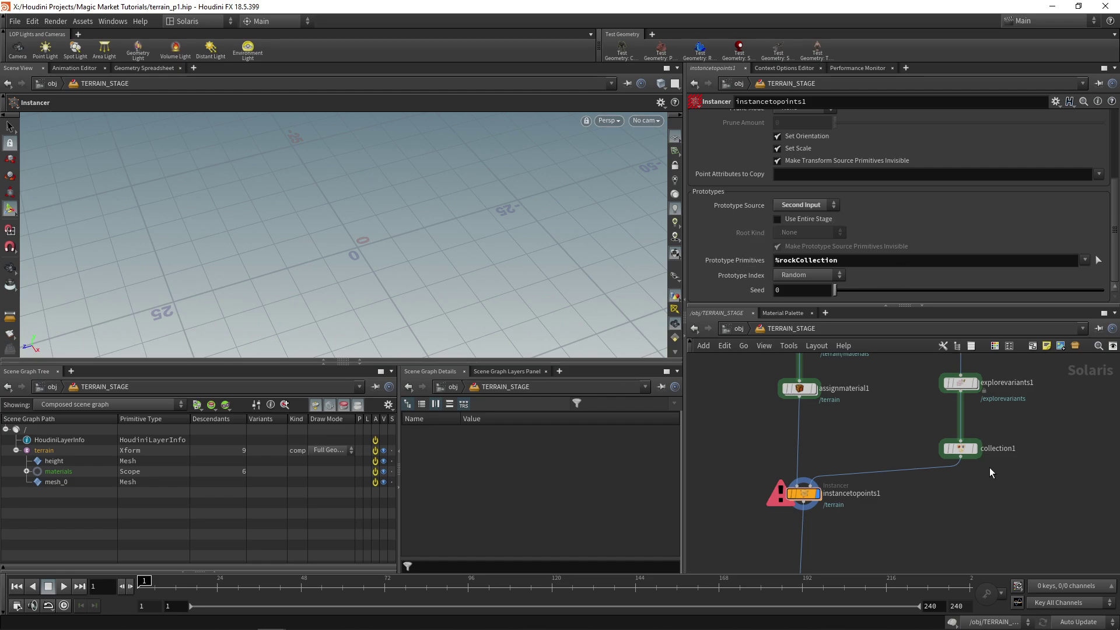
pyautogui.scroll(5, 745, 258)
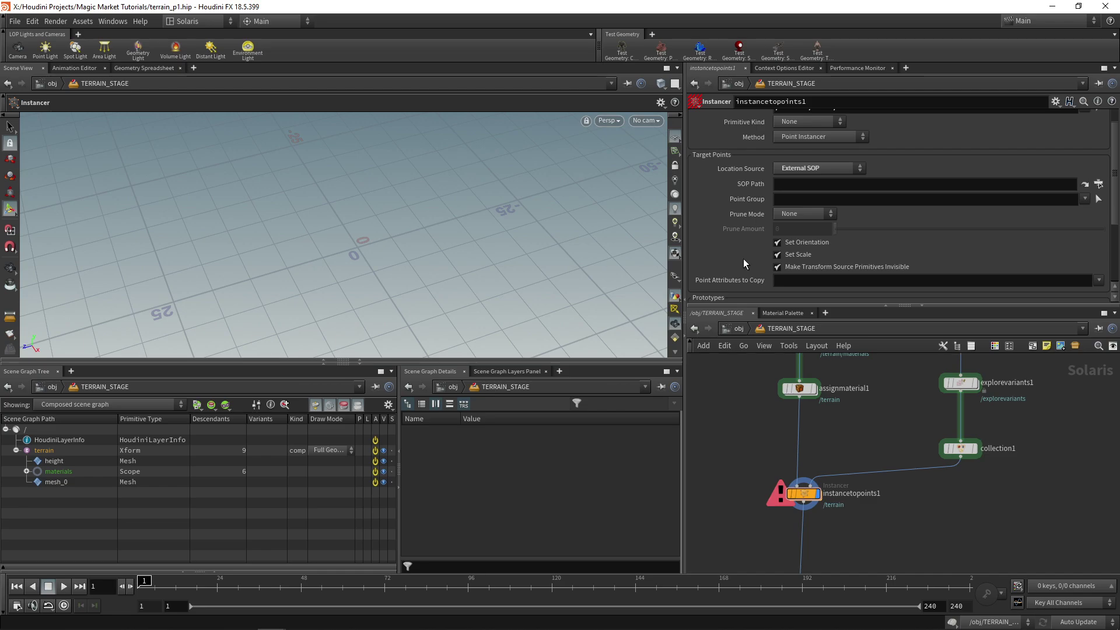
pyautogui.press('u')
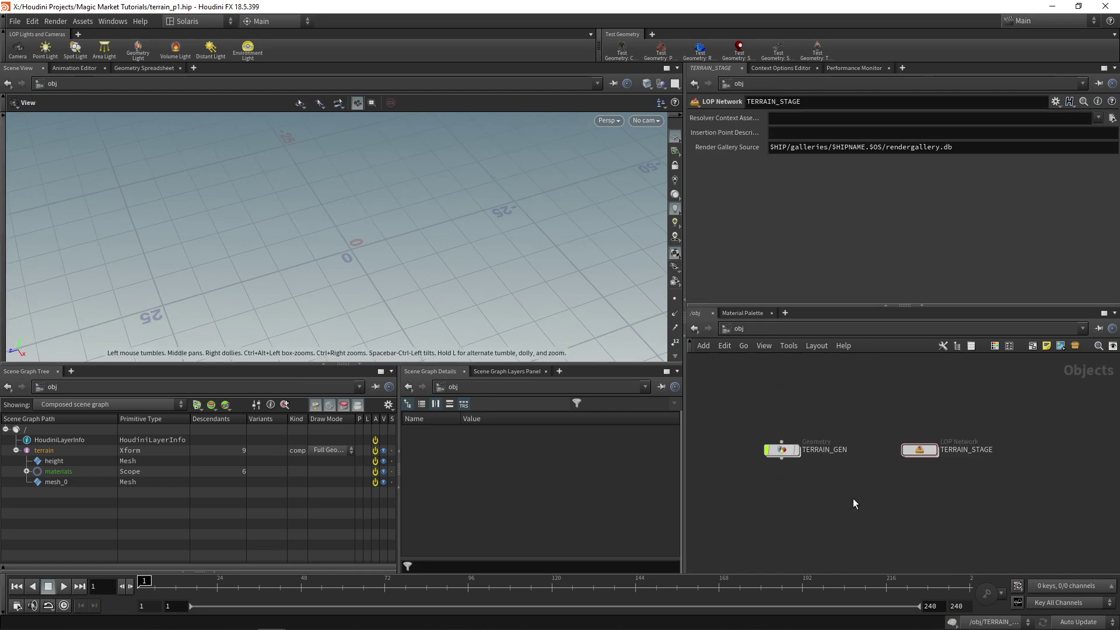
pyautogui.scroll(1, 785, 455)
pyautogui.click(788, 458)
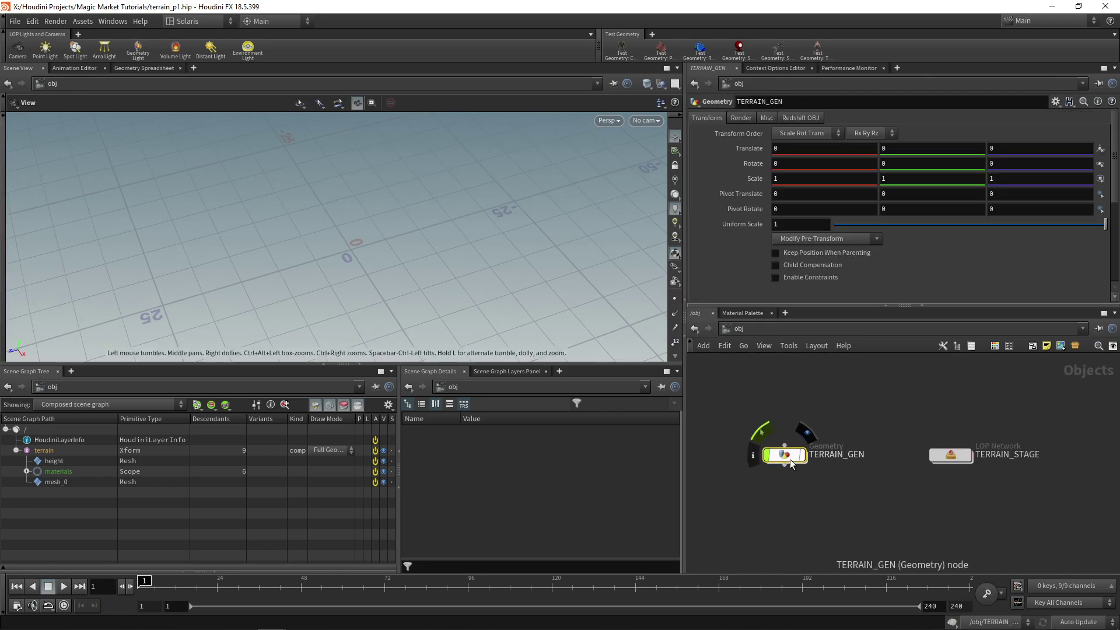
pyautogui.moveTo(798, 495); pyautogui.dragTo(795, 483, button='middle')
pyautogui.press('Tab')
pyautogui.write('geo')
pyautogui.click(899, 331)
pyautogui.click(794, 489)
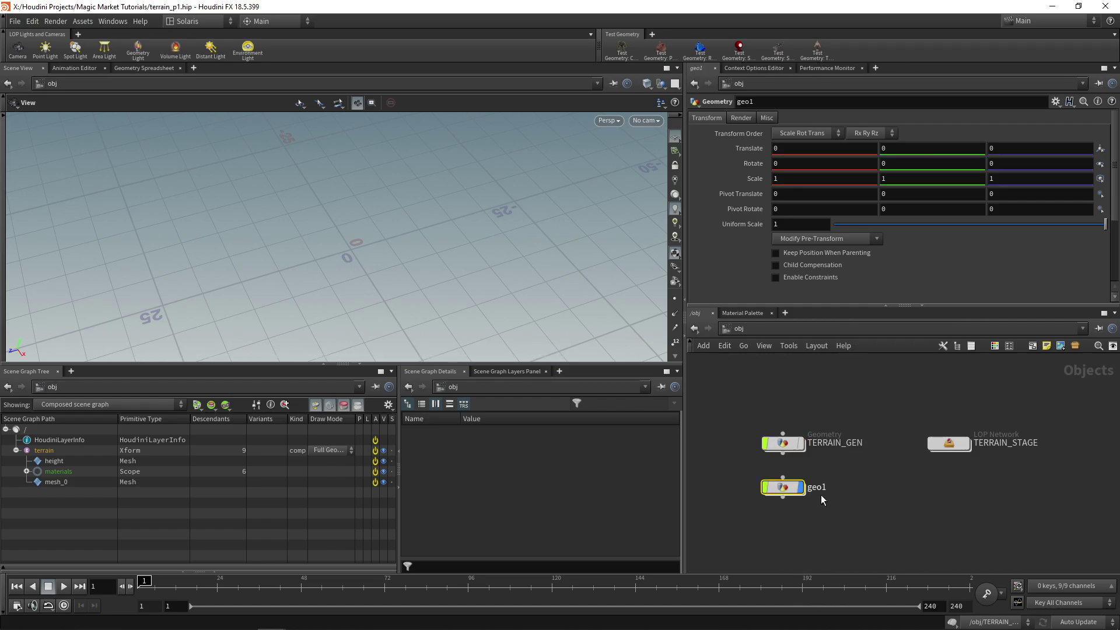
# Rename the new Geometry node TERRAIN_INSTANCE_POINTS and enter its network.
pyautogui.doubleClick(819, 490)
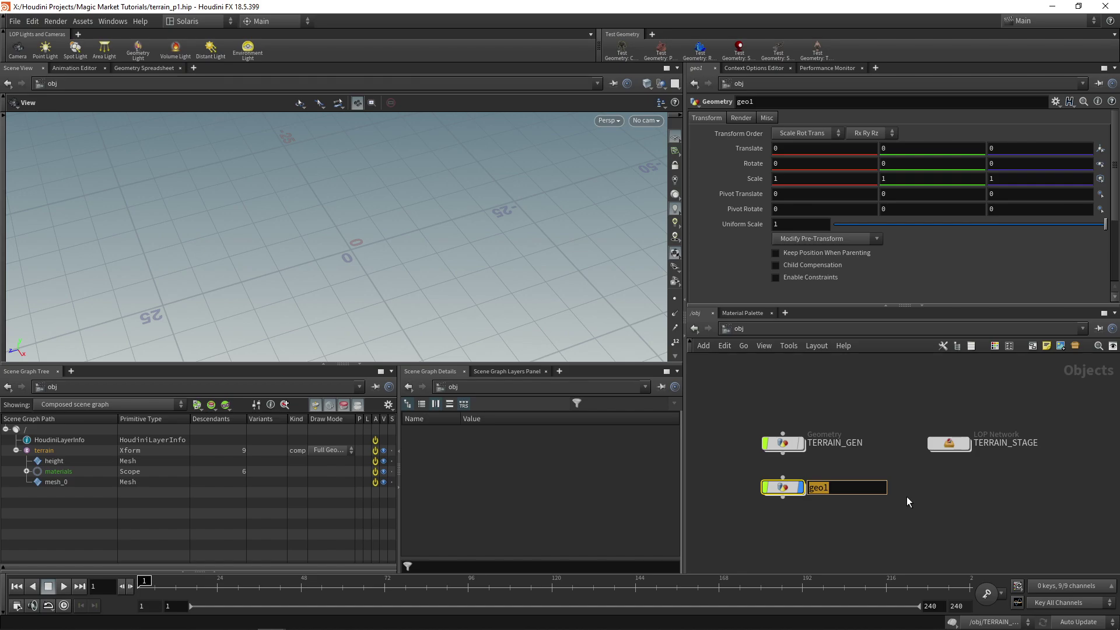
pyautogui.write('TERRAIN_INSTANCE_POINTS')
pyautogui.press('Return')
pyautogui.press('i')
# Add an Object Merge node that brings in /obj/TERRAIN_GEN/TERRAIN_OUT as its first object.
pyautogui.press('Tab')
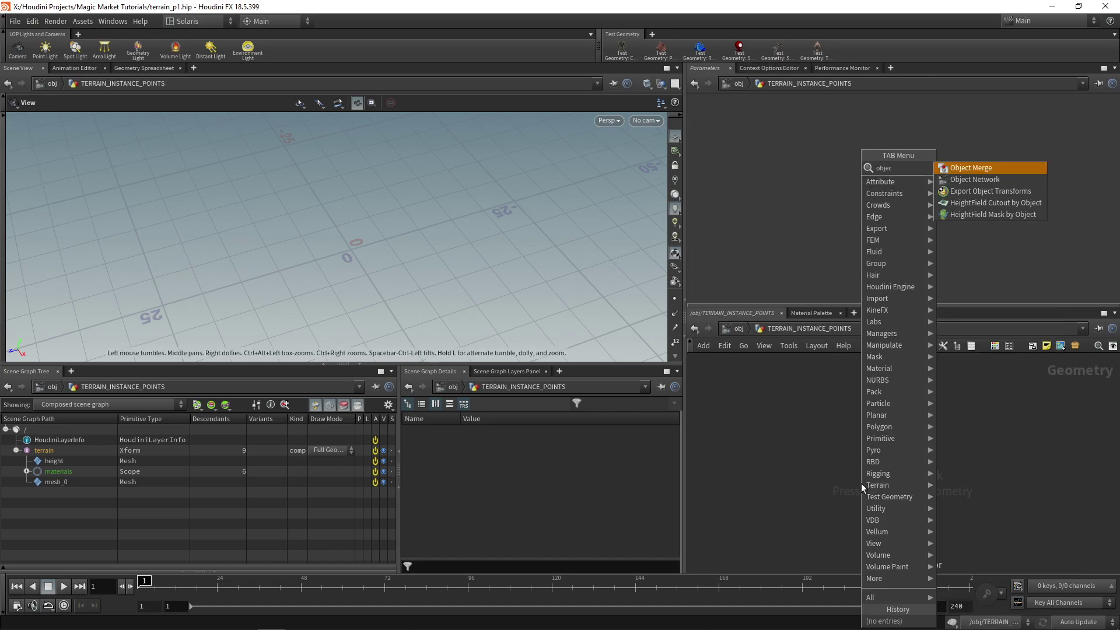
pyautogui.press('Escape')
pyautogui.click(916, 457)
pyautogui.click(1107, 148)
pyautogui.click(997, 90)
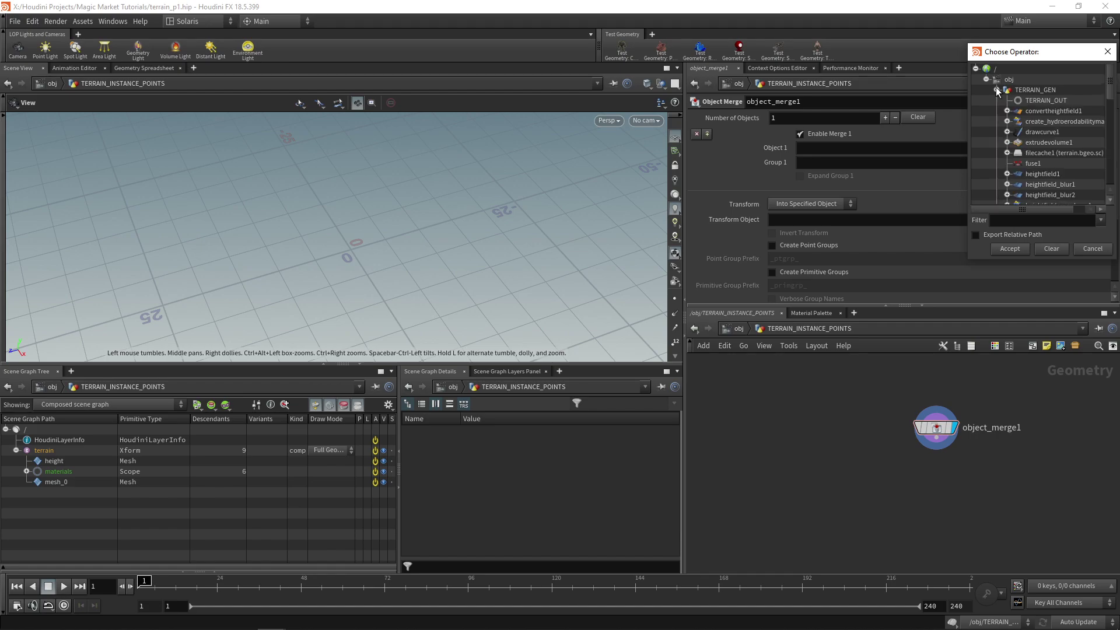
pyautogui.doubleClick(1038, 100)
pyautogui.moveTo(1031, 485); pyautogui.dragTo(950, 485, button='middle')
pyautogui.moveTo(450, 330); pyautogui.dragTo(395, 270, button='right')
pyautogui.moveTo(395, 270); pyautogui.dragTo(420, 237)
pyautogui.scroll(3, 849, 499)
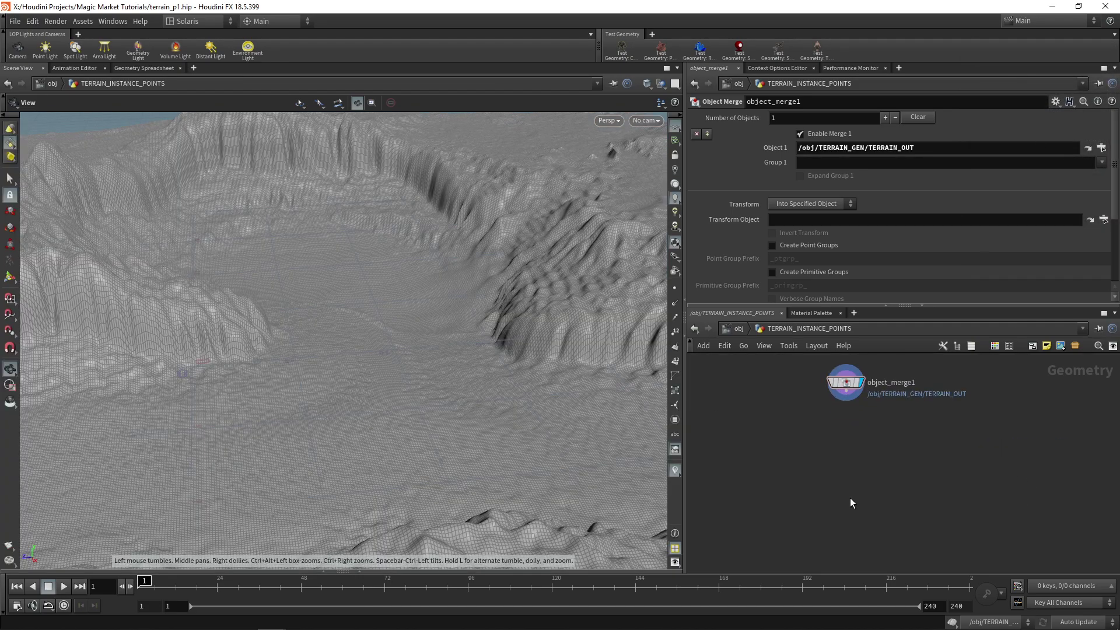
# Add a Normal node connected below object_merge1.
pyautogui.moveTo(851, 411); pyautogui.dragTo(857, 460, button='middle')
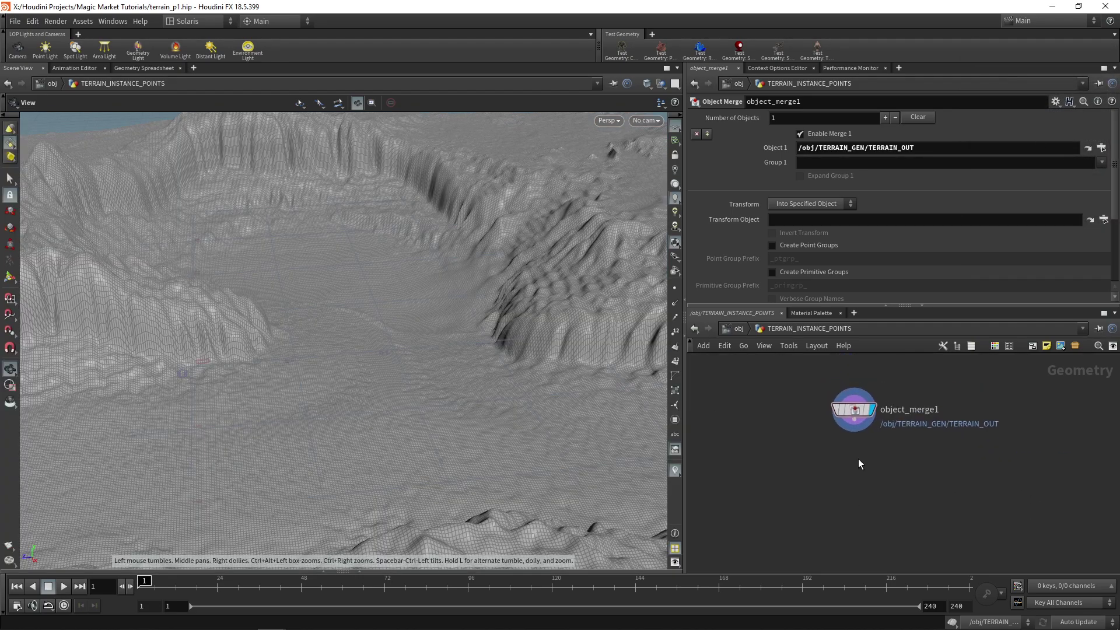
pyautogui.scroll(2, 857, 460)
pyautogui.press('Tab')
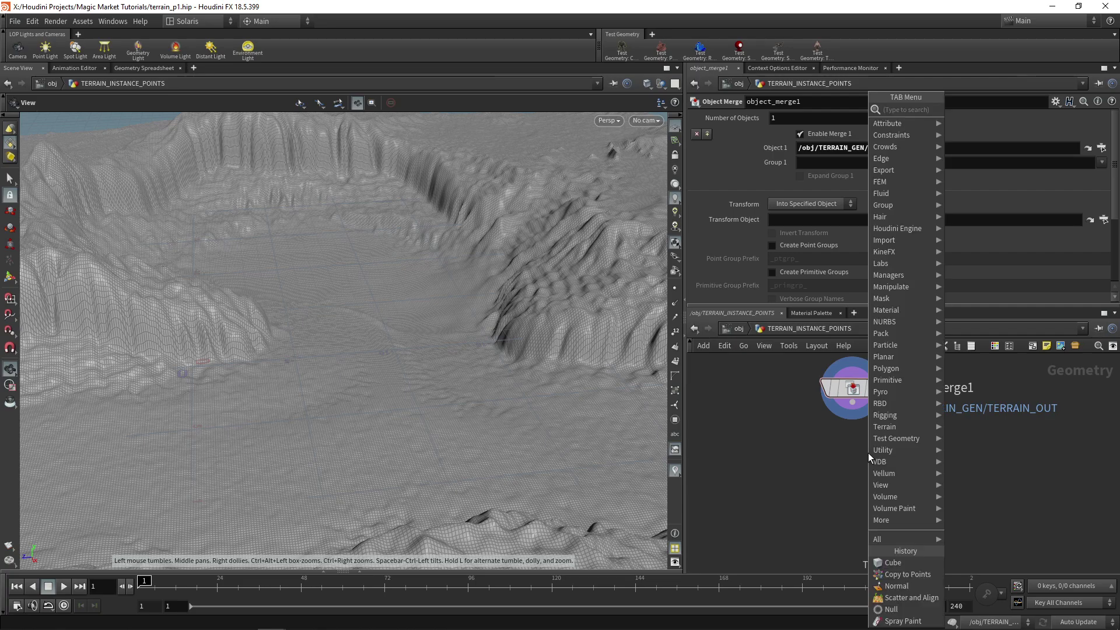
pyautogui.write('norm')
pyautogui.press('Return')
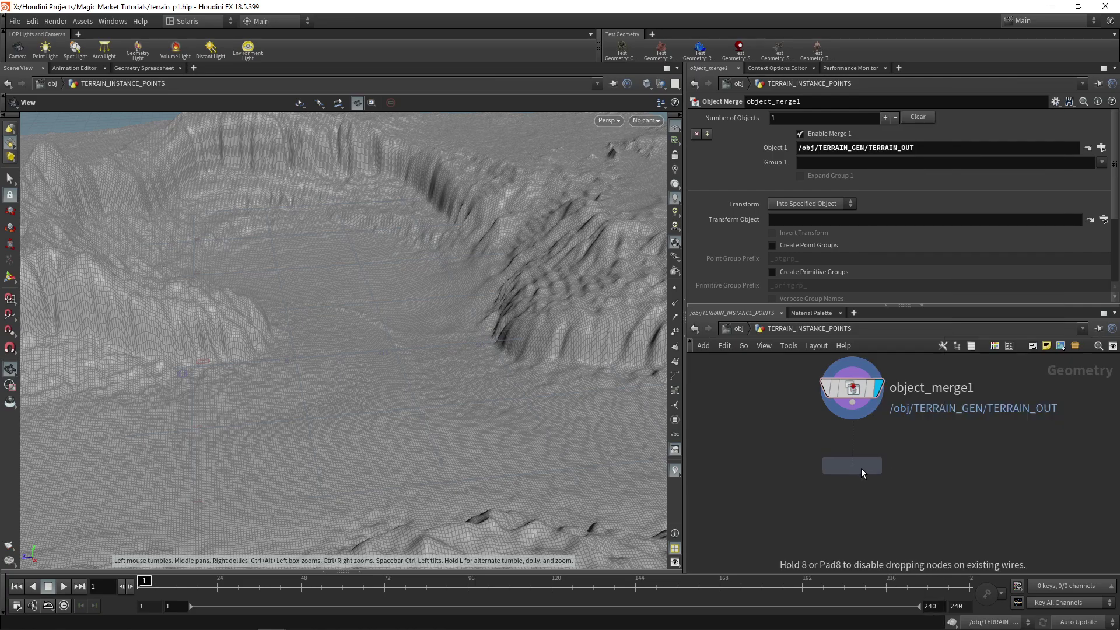
pyautogui.click(857, 468)
pyautogui.scroll(-2, 872, 496)
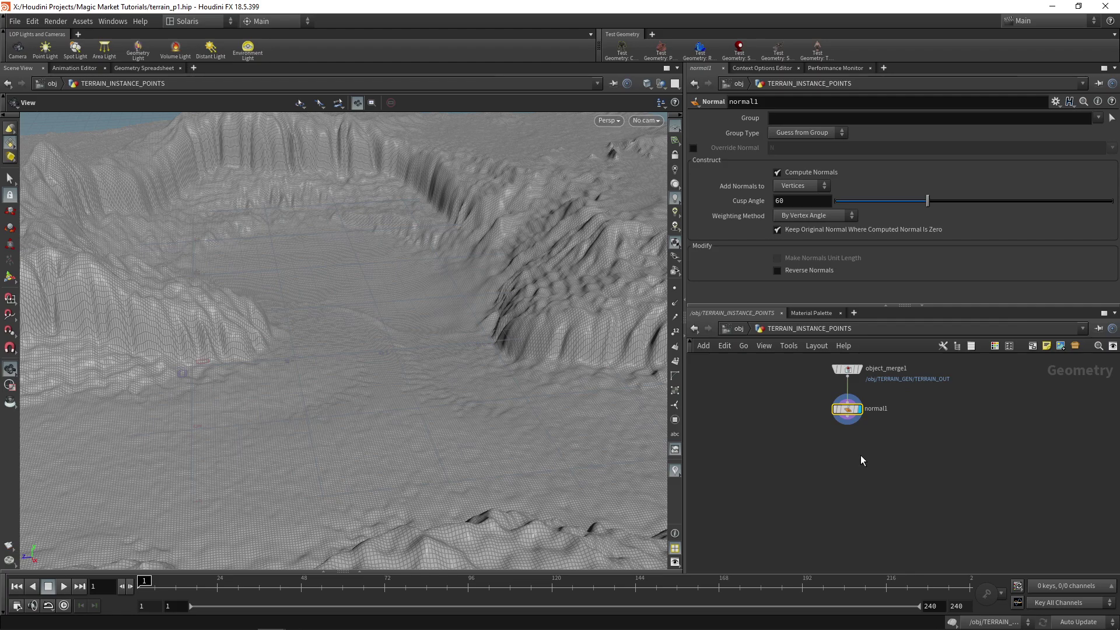
# Add a Scatter and Align node connected below normal1 and display its scattered points.
pyautogui.press('Tab')
pyautogui.write('scatter')
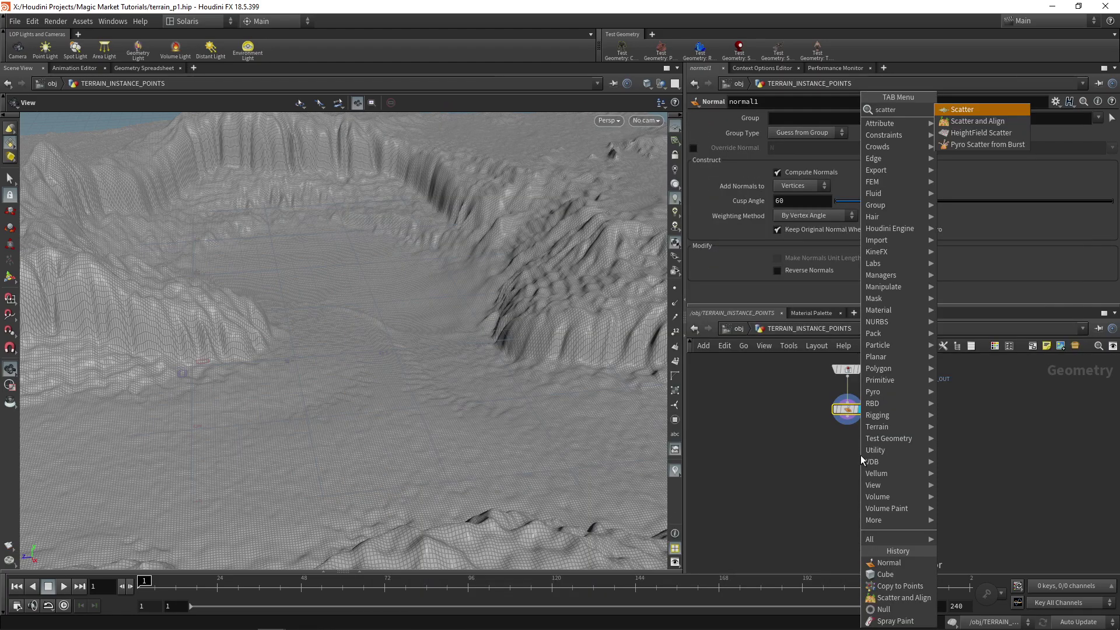
pyautogui.press('Return')
pyautogui.click(851, 452)
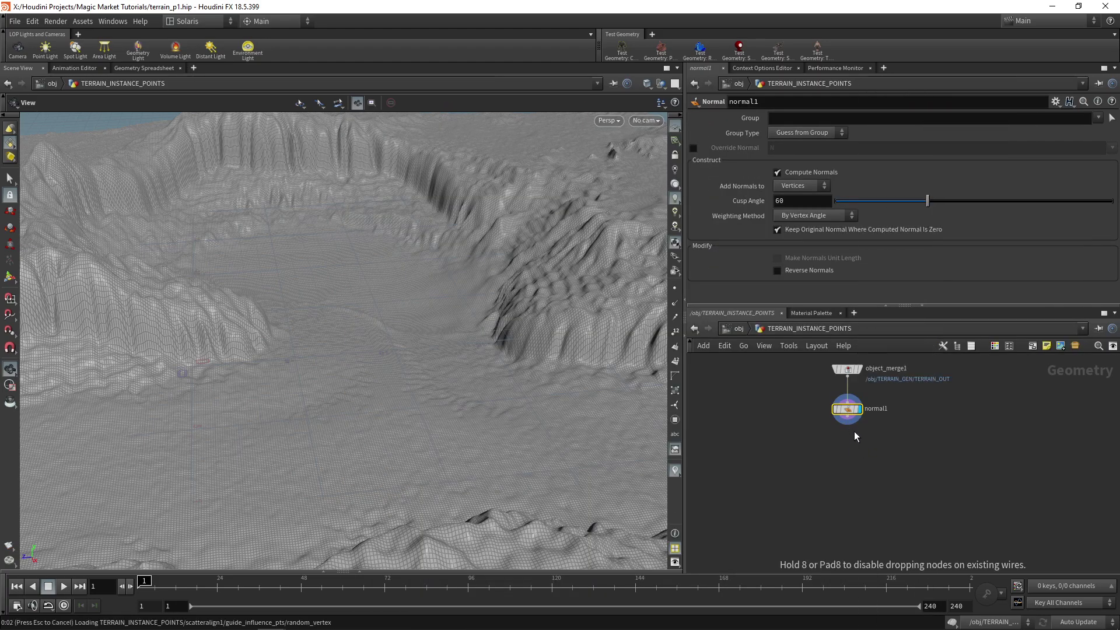
pyautogui.scroll(-1, 853, 432)
pyautogui.scroll(2, 870, 467)
pyautogui.moveTo(831, 383); pyautogui.dragTo(819, 438)
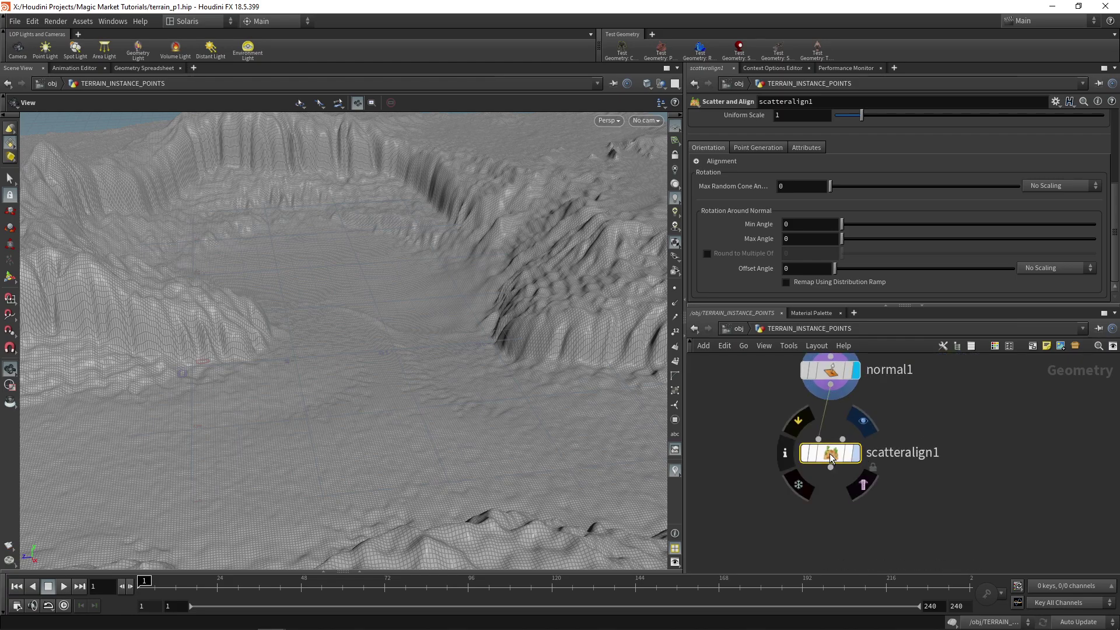
pyautogui.click(854, 452)
pyautogui.moveTo(837, 455); pyautogui.dragTo(837, 469)
pyautogui.moveTo(253, 313); pyautogui.dragTo(205, 318, button='right')
pyautogui.moveTo(204, 318); pyautogui.dragTo(373, 315)
# Scale the scatter coverage by coverage_attrib, create that attribute's create and paint nodes, and space them out above scatteralign1.
pyautogui.scroll(5, 768, 208)
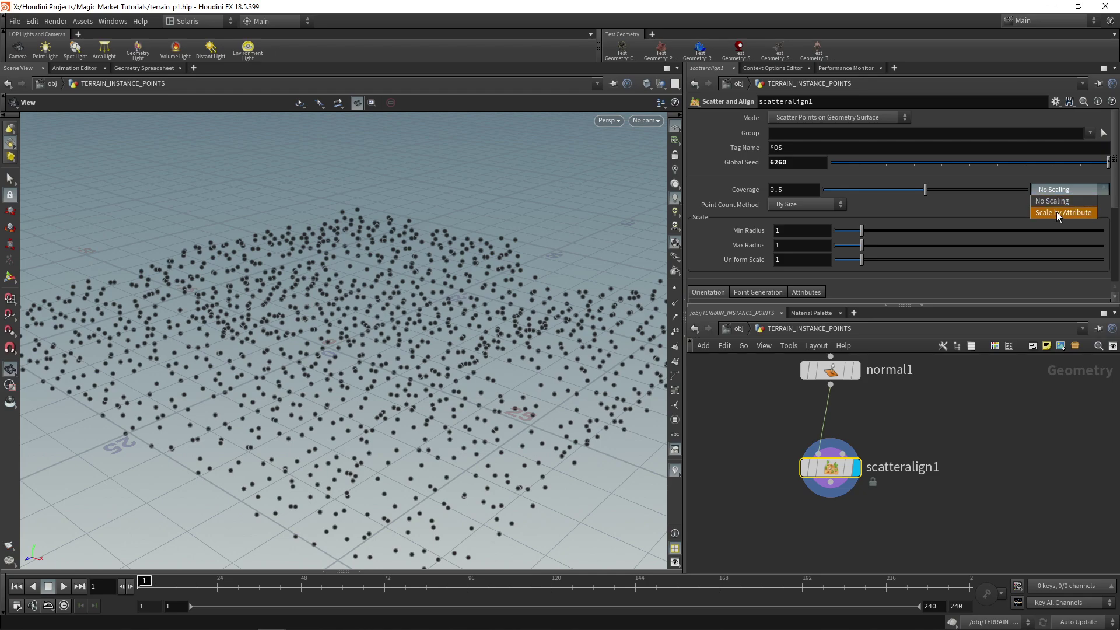
pyautogui.click(1057, 213)
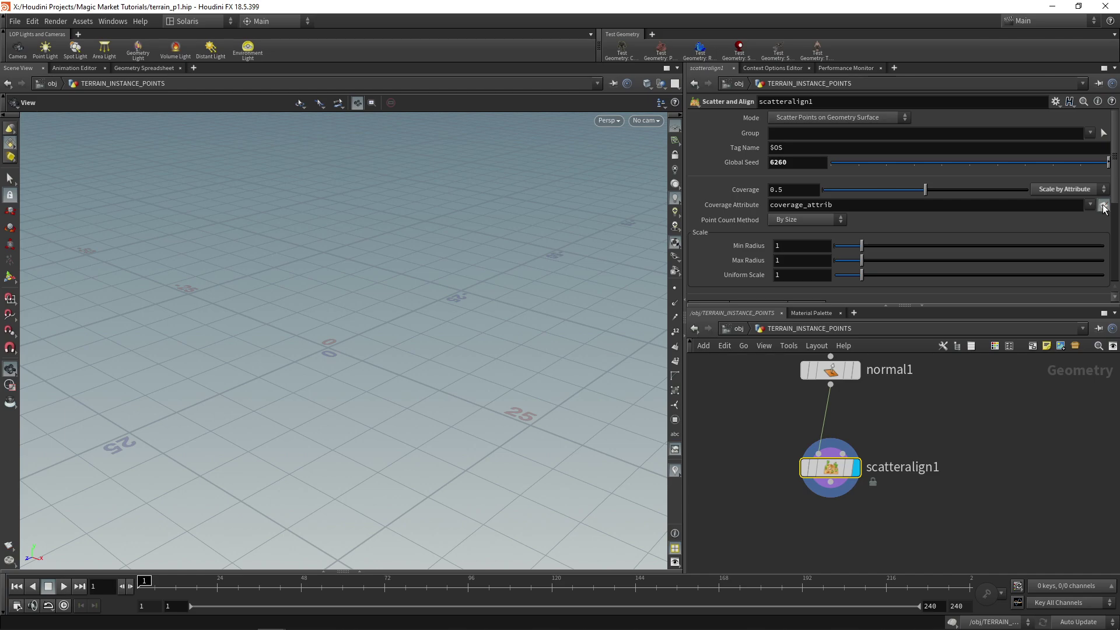
pyautogui.moveTo(849, 423); pyautogui.dragTo(846, 534)
pyautogui.moveTo(908, 453); pyautogui.dragTo(842, 462)
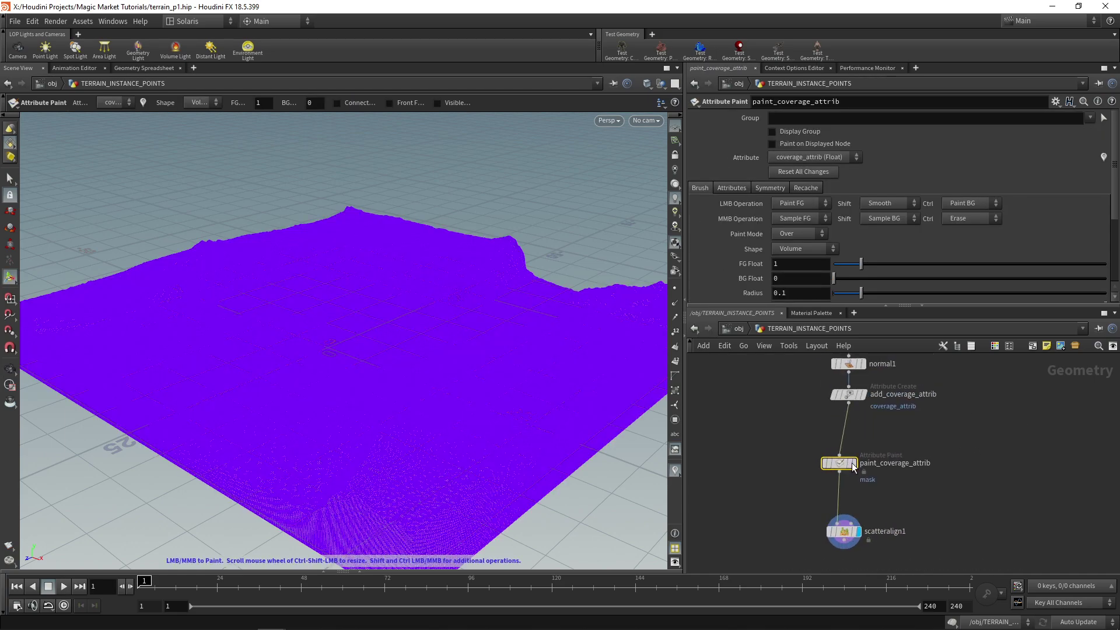
pyautogui.moveTo(847, 531); pyautogui.dragTo(847, 512)
# Display paint_coverage_attrib and enlarge its paint brush to a radius of about 2.19.
pyautogui.click(853, 463)
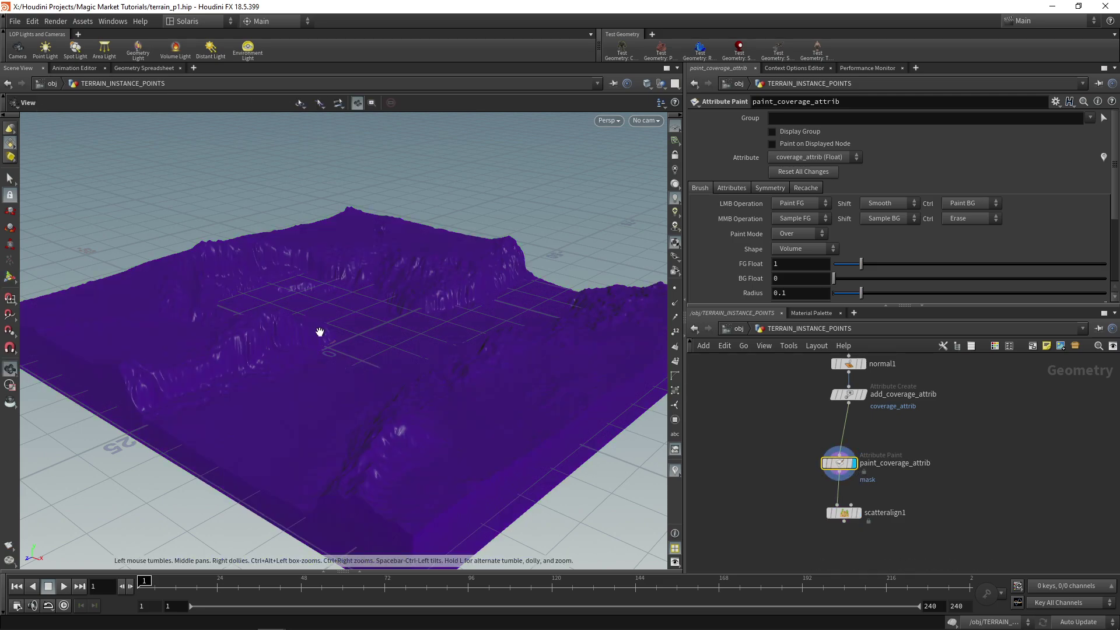
pyautogui.keyDown('alt'); pyautogui.moveTo(334, 337); pyautogui.dragTo(289, 379); pyautogui.keyUp('alt')
pyautogui.keyDown('alt'); pyautogui.moveTo(290, 380); pyautogui.dragTo(362, 373, button='middle'); pyautogui.keyUp('alt')
pyautogui.moveTo(363, 373)
pyautogui.keyDown('alt'); pyautogui.mouseDown()
pyautogui.moveTo(300, 368)
pyautogui.moveTo(292, 386)
pyautogui.moveTo(229, 380)
pyautogui.mouseUp(); pyautogui.keyUp('alt')
pyautogui.scroll(20, 291, 387)
pyautogui.scroll(1, 265, 386)
pyautogui.keyDown('alt'); pyautogui.moveTo(228, 380); pyautogui.dragTo(280, 367, button='right'); pyautogui.keyUp('alt')
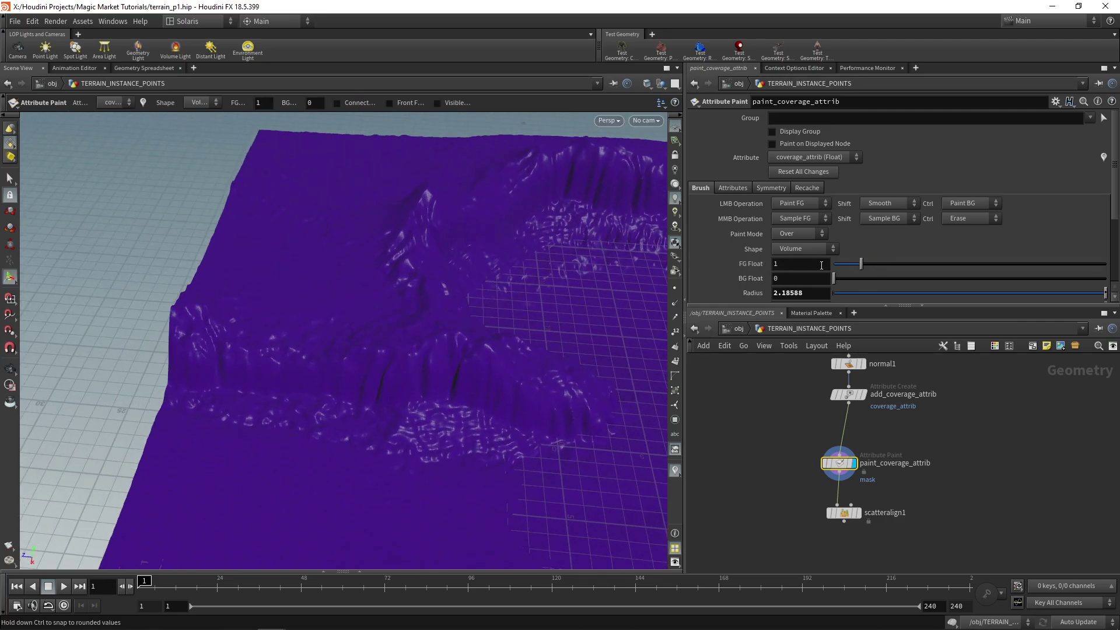
# Set the brush's foreground value to 0.17 and its paint mode to Add, undoing the test strokes.
pyautogui.moveTo(278, 342)
pyautogui.mouseDown()
pyautogui.moveTo(243, 378)
pyautogui.moveTo(295, 382)
pyautogui.moveTo(225, 352)
pyautogui.mouseUp()
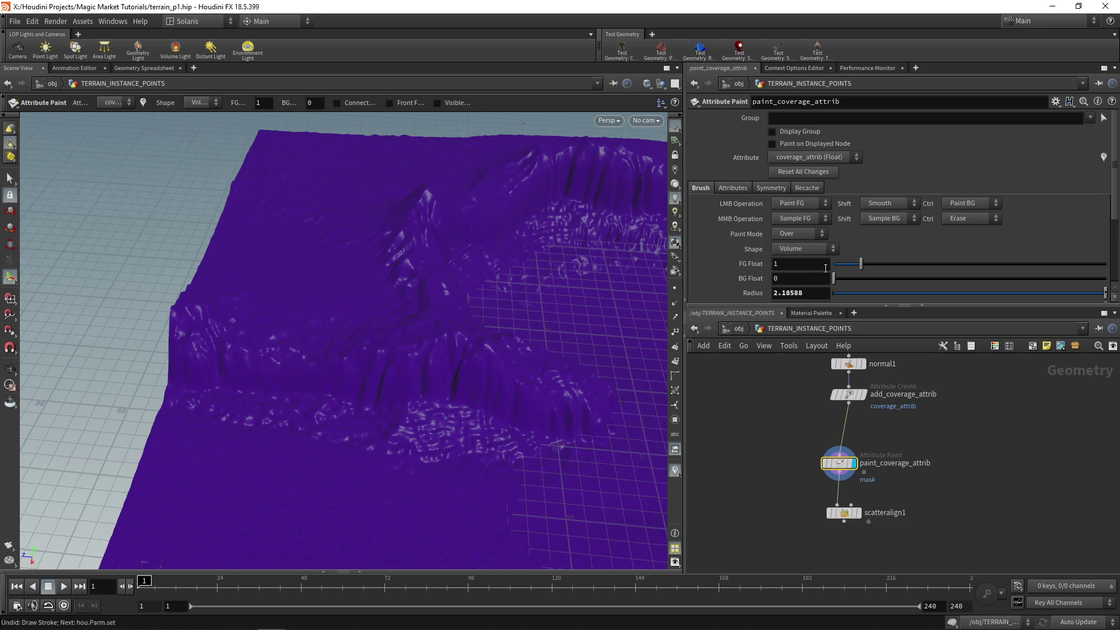
pyautogui.moveTo(861, 263); pyautogui.dragTo(838, 264)
pyautogui.moveTo(217, 332); pyautogui.dragTo(226, 334)
pyautogui.hotkey('ctrl', 'z')
pyautogui.click(793, 233)
pyautogui.click(786, 261)
# Enlarge the brush radius to about 3.25 and paint coverage over the terrain's cliffs and ridges, building up denser patches.
pyautogui.scroll(3, 275, 356)
pyautogui.moveTo(322, 362); pyautogui.dragTo(410, 355)
pyautogui.moveTo(410, 354); pyautogui.dragTo(402, 345, button='middle')
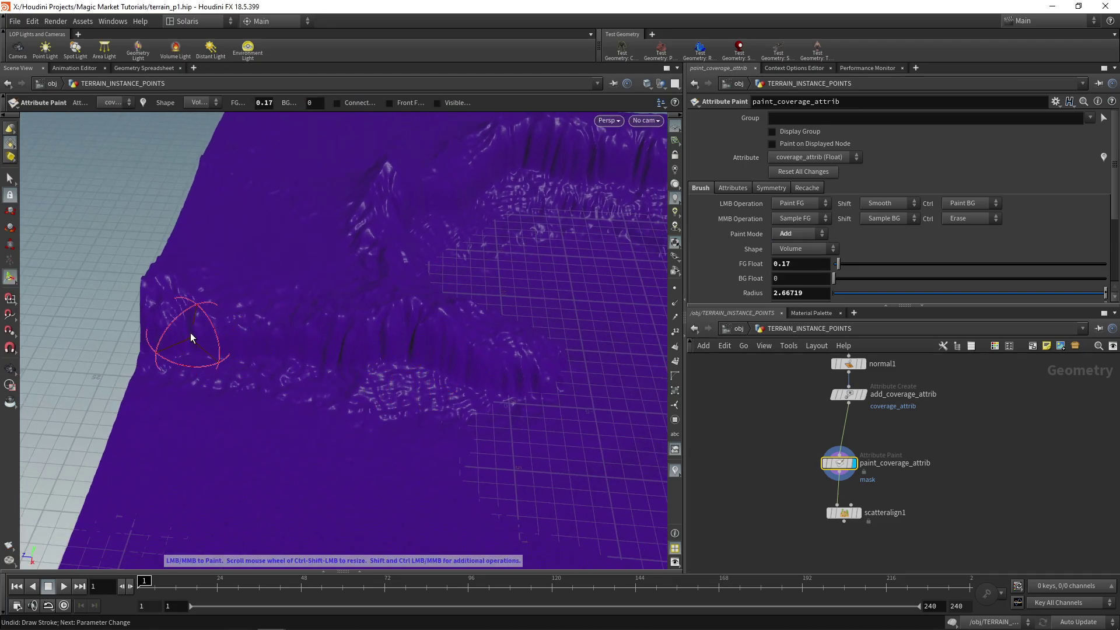
pyautogui.scroll(1, 169, 386)
pyautogui.moveTo(169, 386)
pyautogui.mouseDown()
pyautogui.moveTo(218, 320)
pyautogui.moveTo(355, 350)
pyautogui.moveTo(246, 365)
pyautogui.moveTo(468, 358)
pyautogui.moveTo(387, 386)
pyautogui.moveTo(490, 435)
pyautogui.moveTo(558, 430)
pyautogui.moveTo(458, 370)
pyautogui.moveTo(432, 385)
pyautogui.moveTo(639, 411)
pyautogui.moveTo(518, 335)
pyautogui.moveTo(543, 303)
pyautogui.moveTo(225, 205)
pyautogui.moveTo(367, 187)
pyautogui.moveTo(498, 251)
pyautogui.moveTo(490, 345)
pyautogui.moveTo(400, 350)
pyautogui.moveTo(466, 376)
pyautogui.moveTo(403, 357)
pyautogui.moveTo(446, 350)
pyautogui.moveTo(553, 393)
pyautogui.mouseUp()
pyautogui.moveTo(524, 274)
pyautogui.mouseDown()
pyautogui.moveTo(570, 255)
pyautogui.moveTo(540, 307)
pyautogui.moveTo(485, 291)
pyautogui.moveTo(462, 251)
pyautogui.moveTo(488, 326)
pyautogui.moveTo(484, 277)
pyautogui.mouseUp()
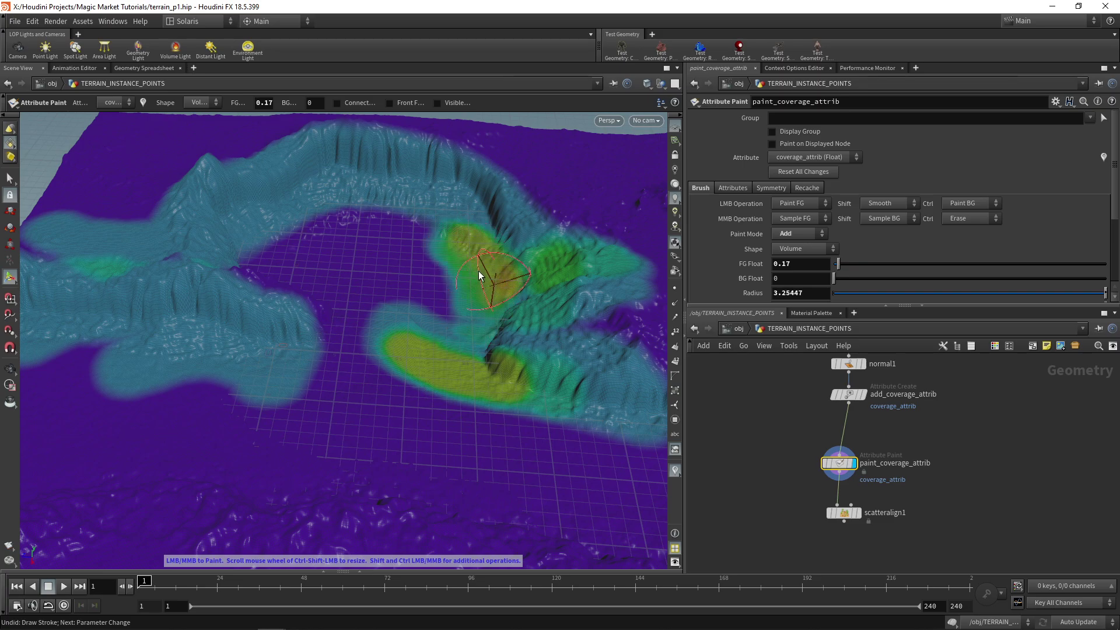
pyautogui.keyDown('alt'); pyautogui.moveTo(333, 351); pyautogui.dragTo(430, 360, button='middle'); pyautogui.keyUp('alt')
pyautogui.moveTo(431, 359)
pyautogui.mouseDown()
pyautogui.moveTo(297, 367)
pyautogui.moveTo(349, 355)
pyautogui.moveTo(292, 347)
pyautogui.mouseUp()
pyautogui.press('space')
pyautogui.moveTo(467, 418)
pyautogui.mouseDown()
pyautogui.moveTo(412, 375)
pyautogui.moveTo(512, 388)
pyautogui.moveTo(577, 368)
pyautogui.mouseUp()
pyautogui.moveTo(507, 326)
pyautogui.mouseDown()
pyautogui.moveTo(483, 492)
pyautogui.moveTo(524, 388)
pyautogui.moveTo(282, 400)
pyautogui.moveTo(491, 336)
pyautogui.moveTo(358, 317)
pyautogui.moveTo(418, 409)
pyautogui.mouseUp()
pyautogui.press('space')
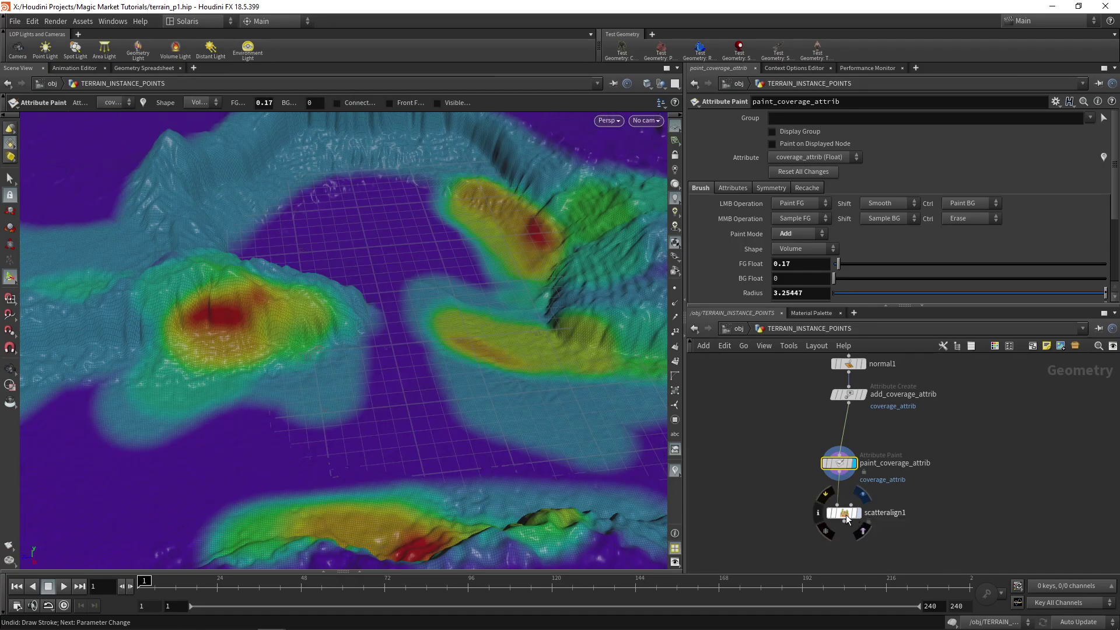
# Display scatteralign1, set its minimum radius to 0.46 and review its point generation and orientation settings.
pyautogui.click(846, 514)
pyautogui.moveTo(324, 415); pyautogui.dragTo(420, 349)
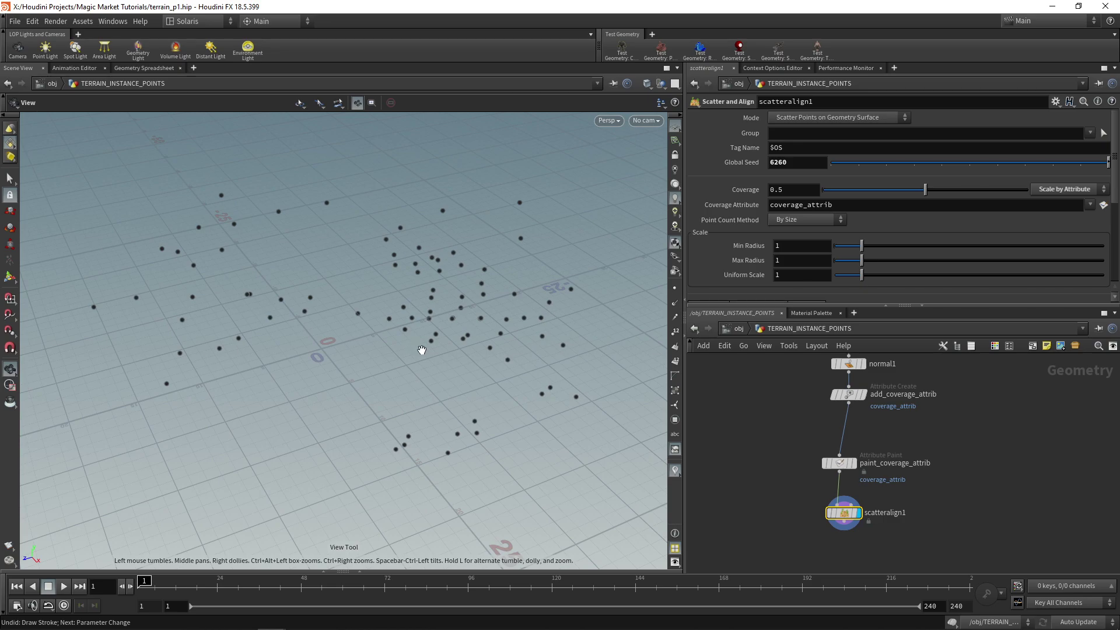
pyautogui.moveTo(862, 245); pyautogui.dragTo(847, 244)
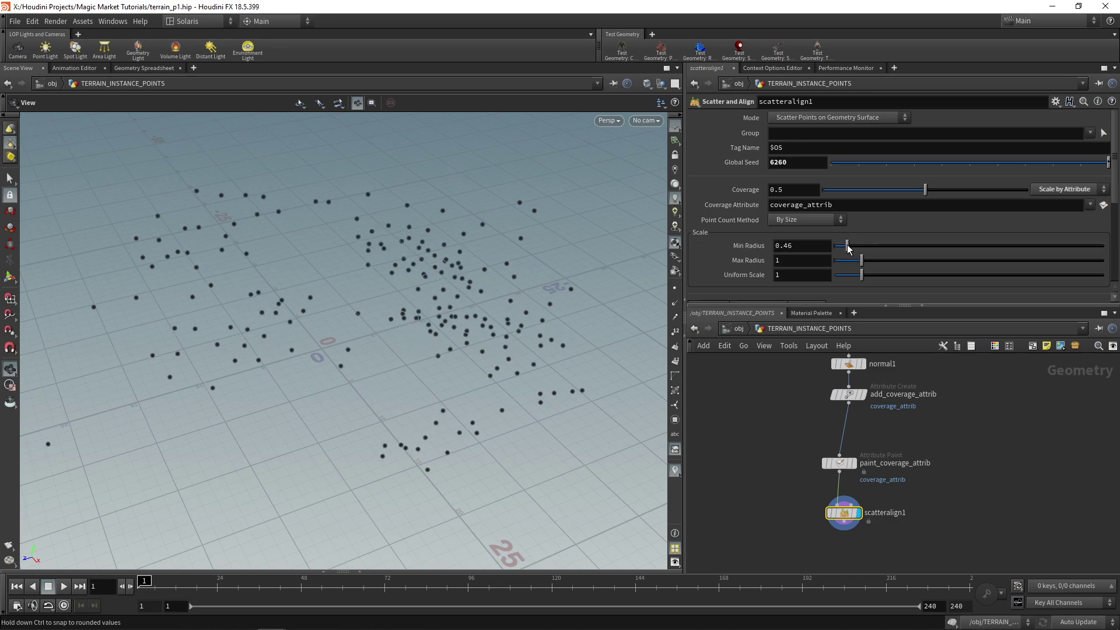
pyautogui.moveTo(448, 288); pyautogui.dragTo(417, 275)
pyautogui.scroll(-2, 717, 270)
pyautogui.scroll(-1, 729, 264)
pyautogui.click(758, 185)
pyautogui.scroll(-1, 725, 219)
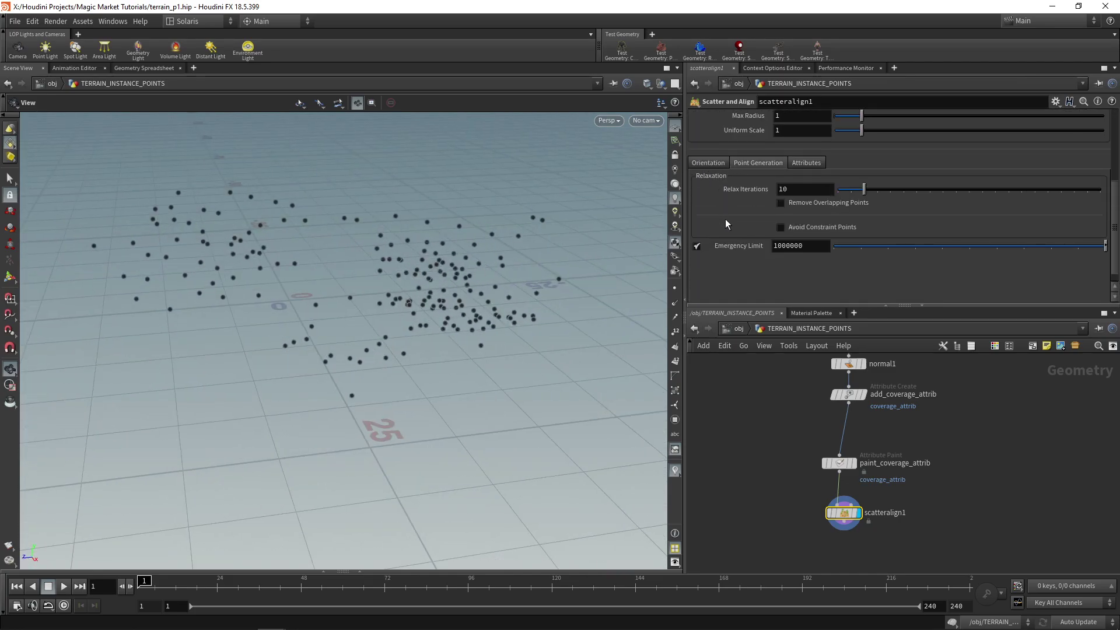
pyautogui.click(713, 163)
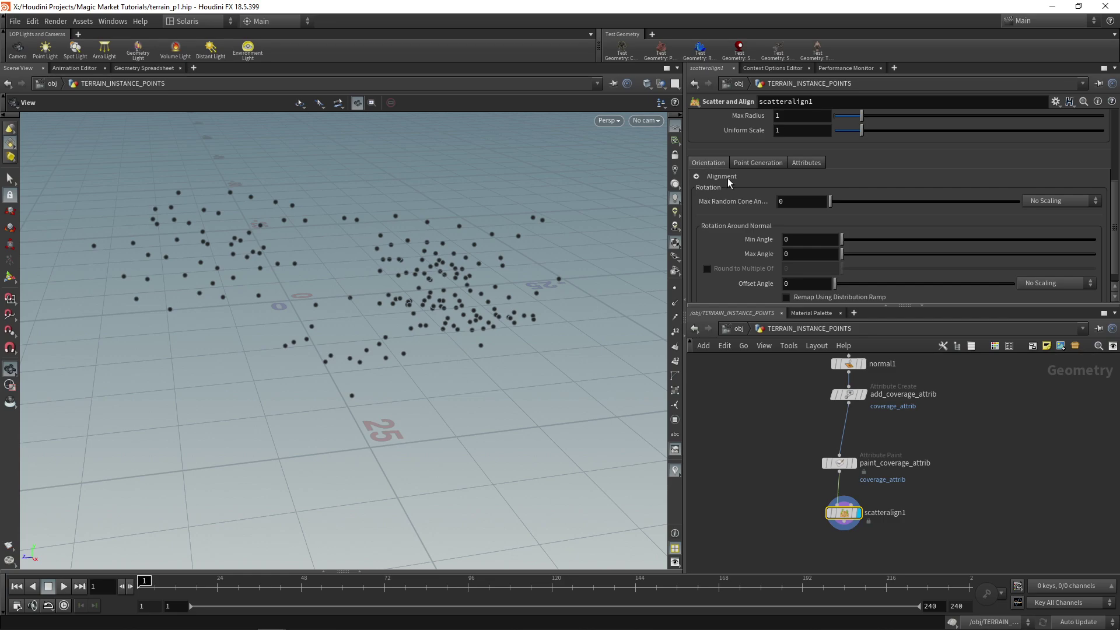
# Add a Copy to Points node below scatteralign1 and feed the scattered points into its target points input.
pyautogui.press('Tab')
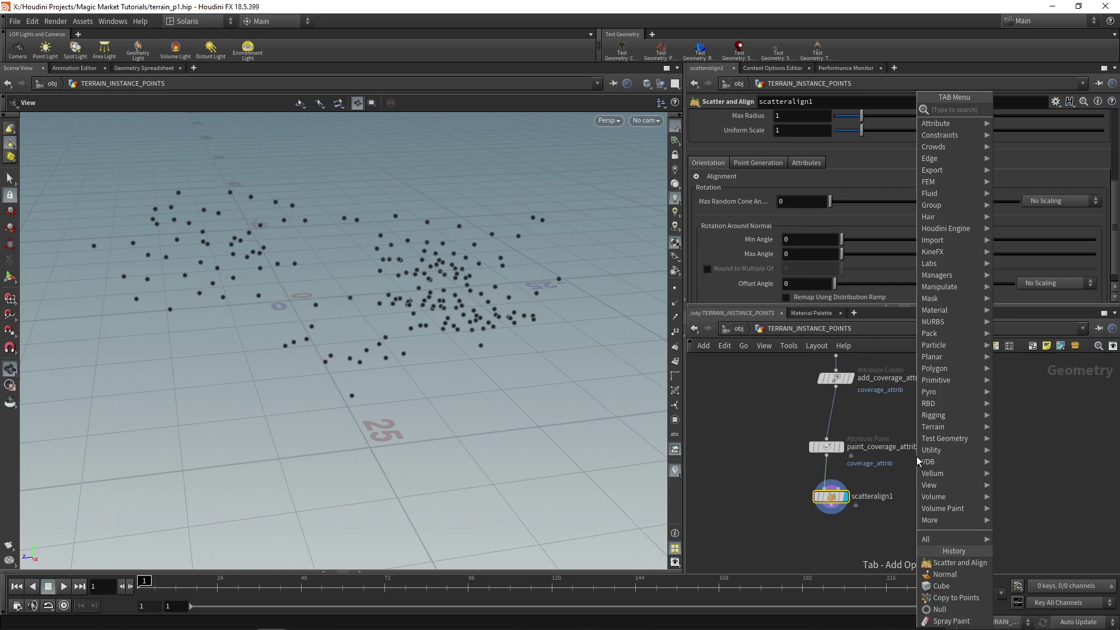
pyautogui.write('copy to')
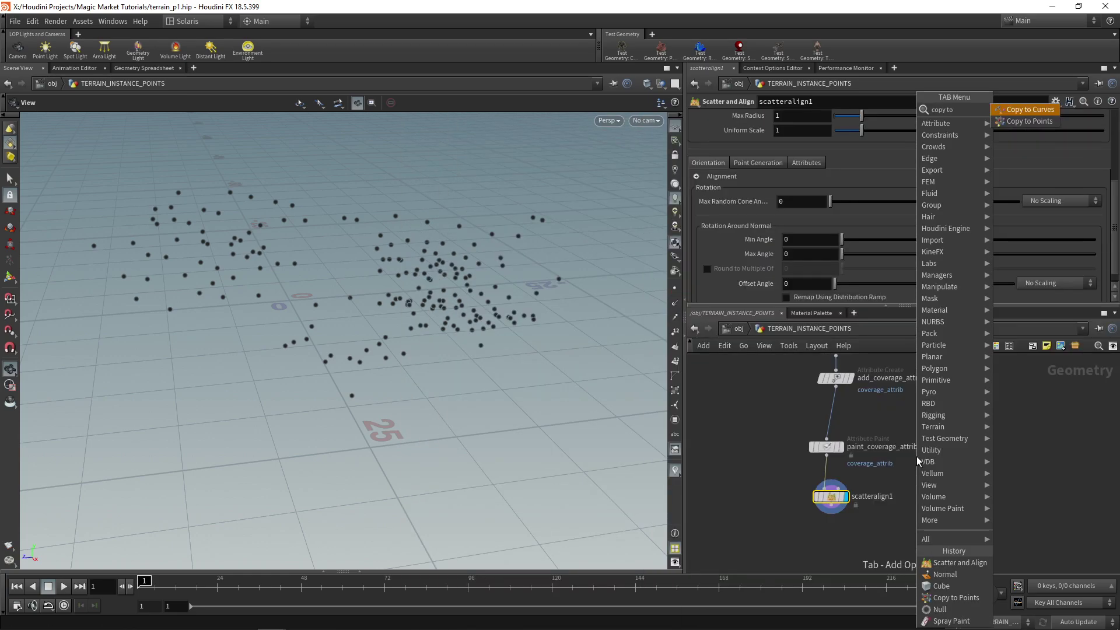
pyautogui.press('Down')
pyautogui.press('Return')
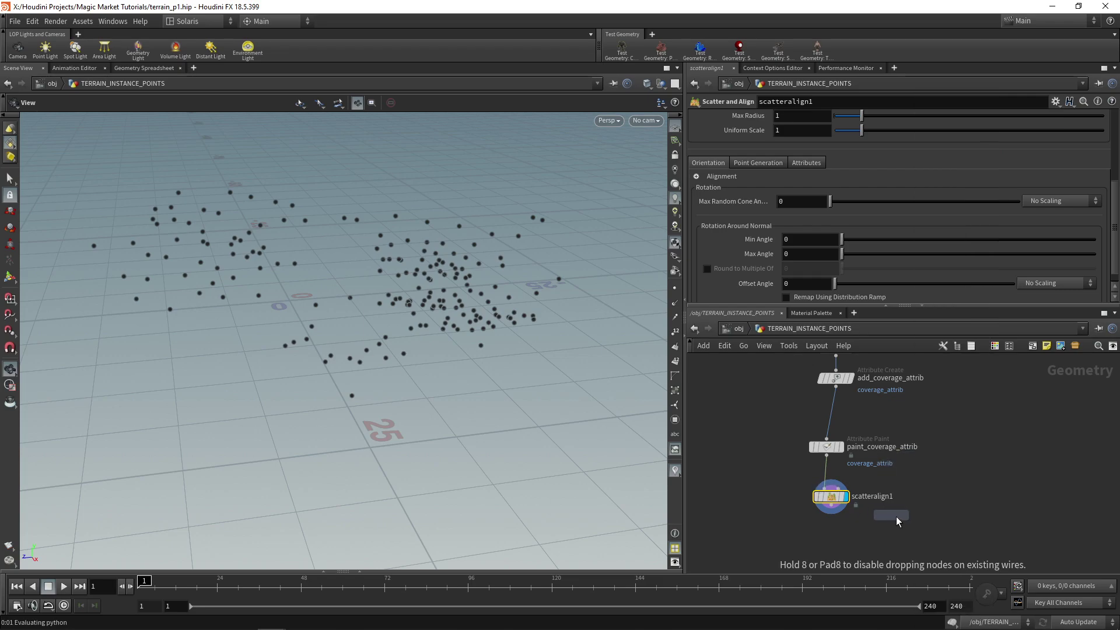
pyautogui.click(834, 500)
pyautogui.scroll(2, 836, 469)
pyautogui.click(825, 421)
pyautogui.click(842, 501)
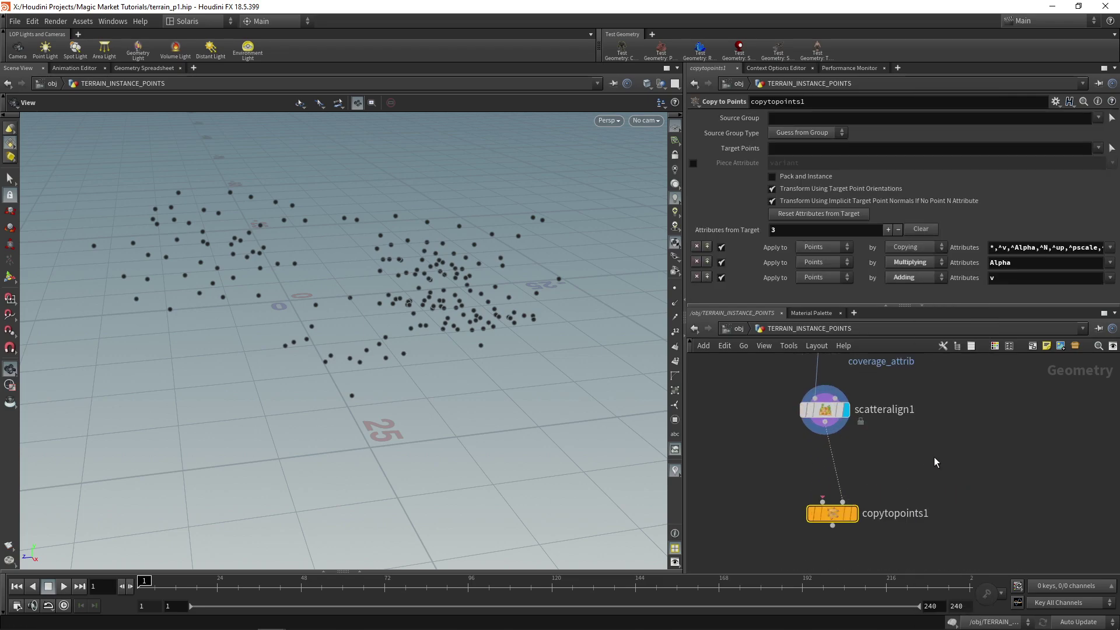
# Add a Box node, feed it into copytopoints1's geometry input and display the boxes copied onto the scattered points.
pyautogui.press('Tab')
pyautogui.write('box')
pyautogui.press('Return')
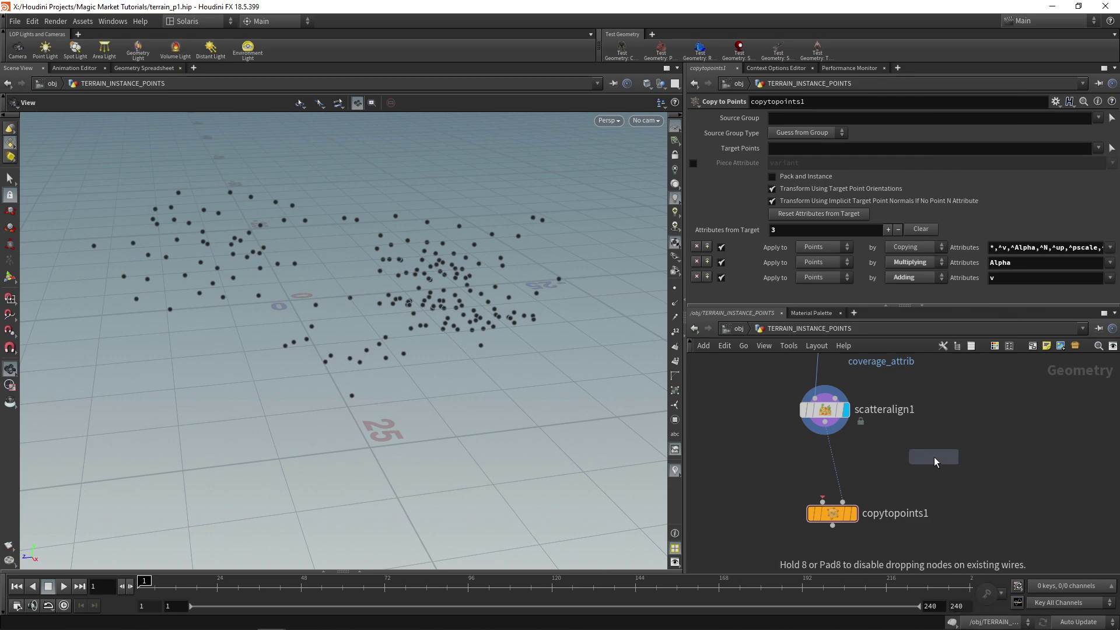
pyautogui.click(933, 465)
pyautogui.moveTo(937, 468); pyautogui.dragTo(823, 501)
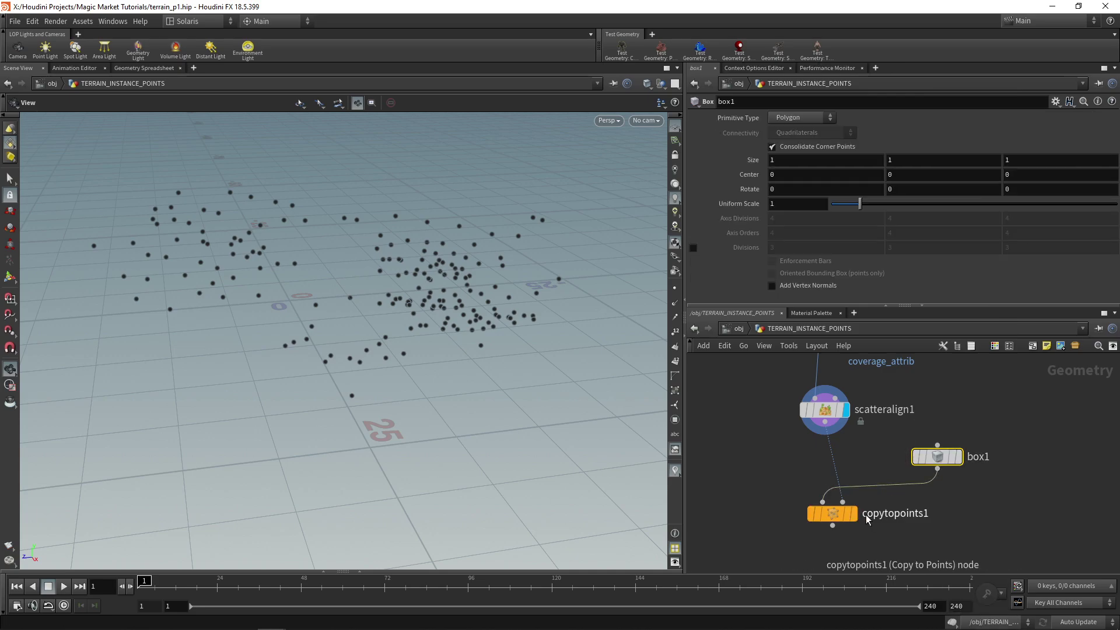
pyautogui.click(853, 513)
pyautogui.click(832, 513)
pyautogui.moveTo(400, 336); pyautogui.dragTo(292, 292)
# Show object_merge1's terrain as a template and inspect how the copied boxes sit on it.
pyautogui.scroll(-2, 913, 367)
pyautogui.moveTo(912, 367); pyautogui.dragTo(912, 468, button='middle')
pyautogui.moveTo(912, 399); pyautogui.dragTo(912, 495, button='middle')
pyautogui.scroll(3, 851, 371)
pyautogui.click(869, 421)
pyautogui.moveTo(295, 332); pyautogui.dragTo(265, 290)
pyautogui.moveTo(195, 297); pyautogui.dragTo(405, 302)
pyautogui.moveTo(404, 303); pyautogui.dragTo(385, 316, button='right')
pyautogui.moveTo(384, 317); pyautogui.dragTo(350, 318)
# Display add_coverage_attrib, switch the display to paint_coverage_attrib and inspect the painted coverage from above.
pyautogui.scroll(-3, 922, 432)
pyautogui.moveTo(920, 492); pyautogui.dragTo(884, 425, button='middle')
pyautogui.click(856, 452)
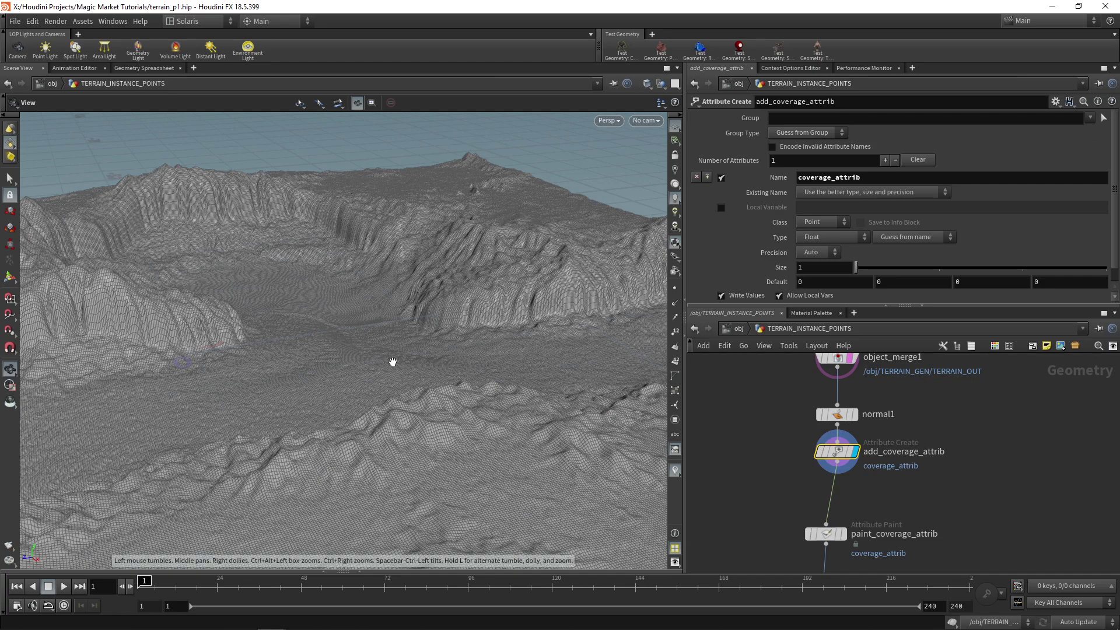
pyautogui.moveTo(26, 360); pyautogui.dragTo(443, 245)
pyautogui.moveTo(867, 498); pyautogui.dragTo(848, 439, button='middle')
pyautogui.click(823, 471)
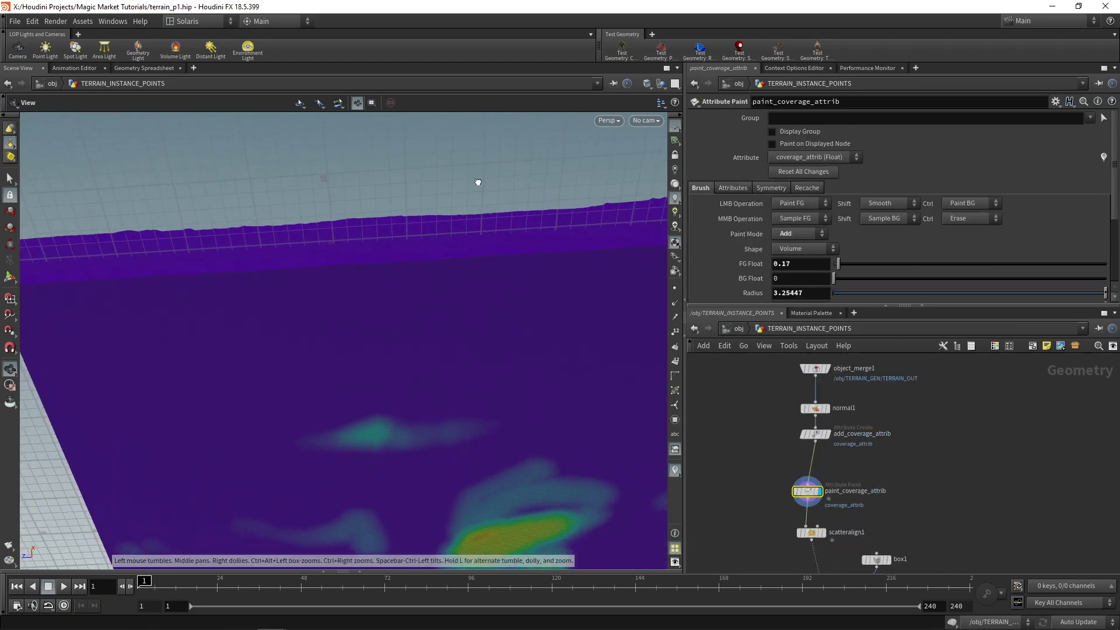
pyautogui.moveTo(478, 182)
pyautogui.mouseDown()
pyautogui.moveTo(523, 249)
pyautogui.moveTo(488, 303)
pyautogui.mouseUp()
# Activate the paint tool on paint_coverage_attrib, enlarge the brush radius to about 7.97 and review the coverage around the terrain.
pyautogui.press('Return')
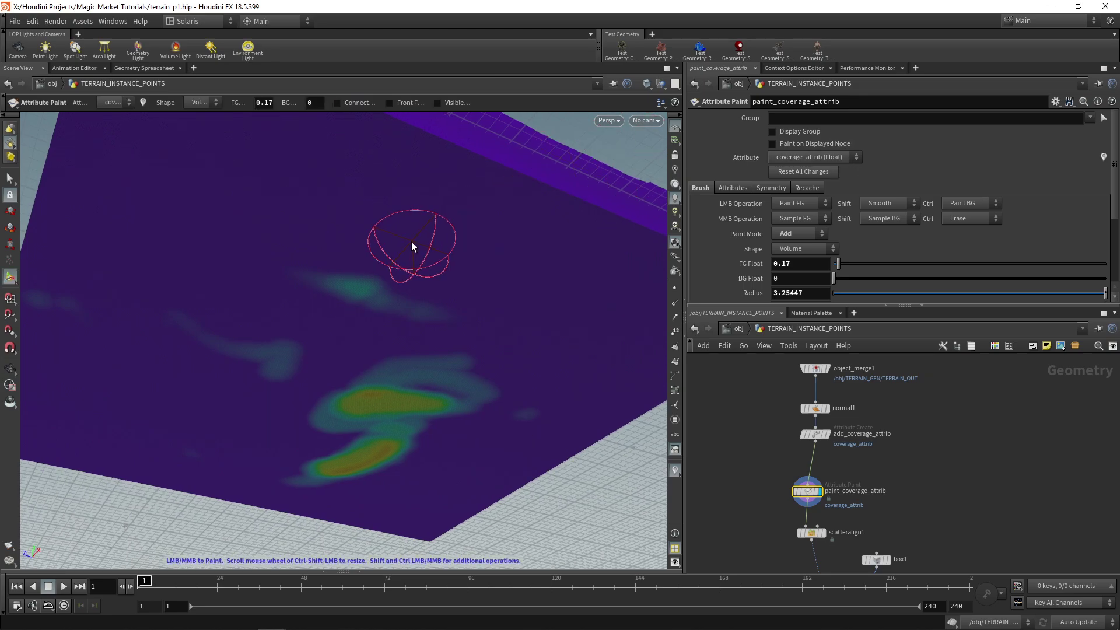
pyautogui.scroll(3, 339, 197)
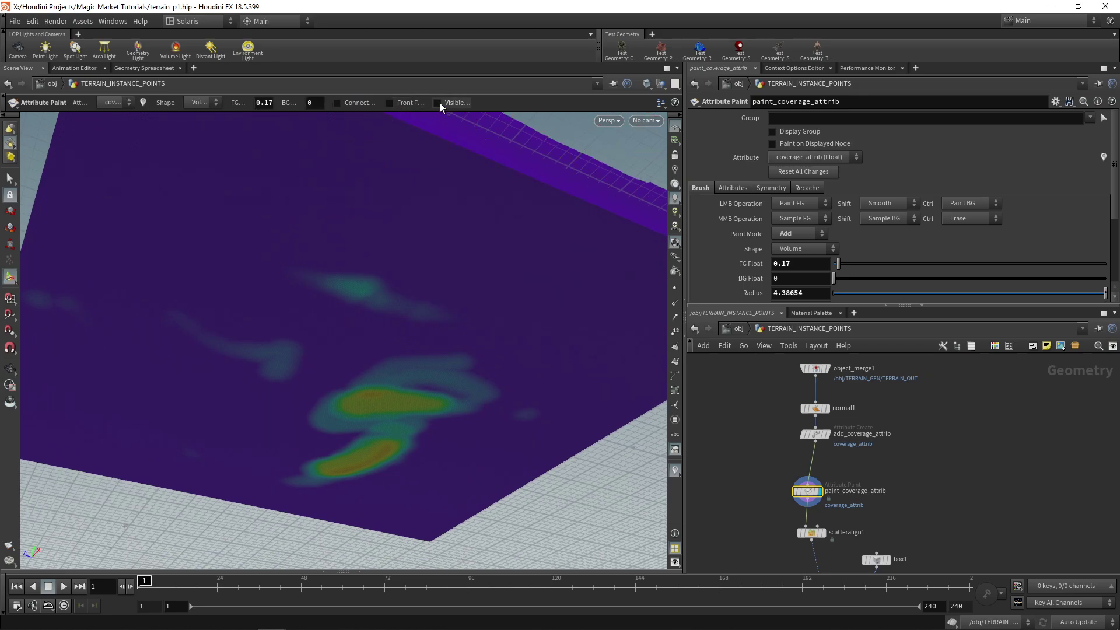
pyautogui.press('Escape')
pyautogui.moveTo(404, 296); pyautogui.dragTo(371, 321)
pyautogui.press('Return')
pyautogui.keyDown('alt'); pyautogui.moveTo(404, 280); pyautogui.dragTo(467, 402); pyautogui.keyUp('alt')
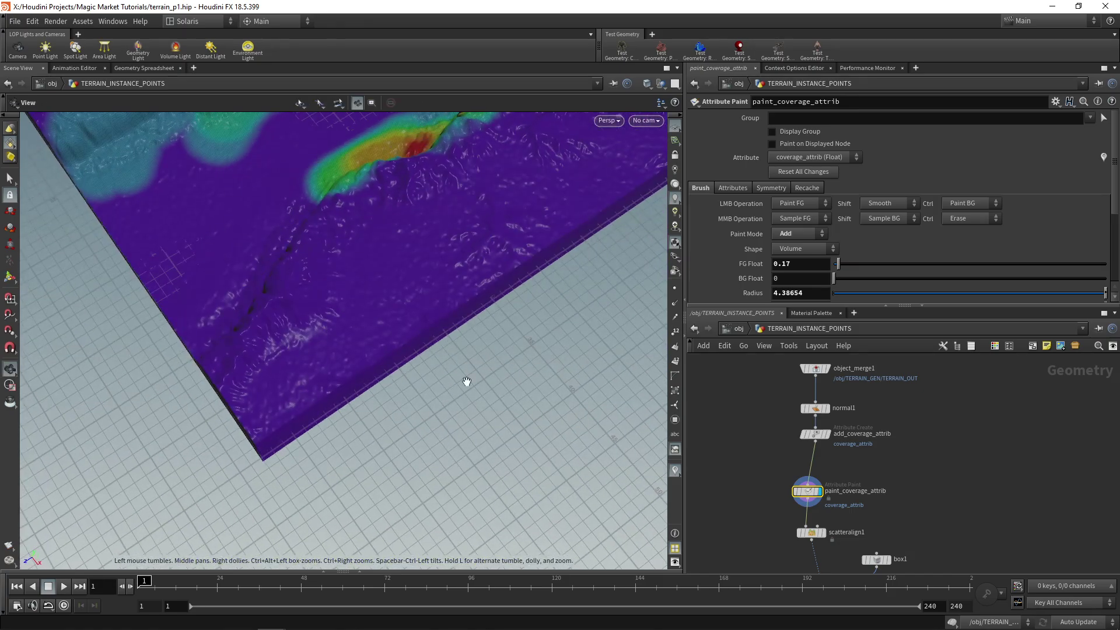
pyautogui.press('Escape')
pyautogui.moveTo(271, 349)
pyautogui.mouseDown()
pyautogui.moveTo(370, 348)
pyautogui.moveTo(318, 146)
pyautogui.moveTo(396, 366)
pyautogui.moveTo(479, 280)
pyautogui.moveTo(550, 230)
pyautogui.mouseUp()
pyautogui.press('Return')
pyautogui.moveTo(196, 183)
pyautogui.keyDown('ctrl'); pyautogui.keyDown('shift'); pyautogui.mouseDown()
pyautogui.moveTo(390, 309)
pyautogui.moveTo(457, 303)
pyautogui.moveTo(490, 265)
pyautogui.moveTo(484, 360)
pyautogui.moveTo(528, 326)
pyautogui.mouseUp(); pyautogui.keyUp('shift'); pyautogui.keyUp('ctrl')
pyautogui.press('Escape')
# Display copytopoints1 with the upstream terrain templated and check the copied boxes against the landscape.
pyautogui.moveTo(890, 567); pyautogui.dragTo(865, 452, button='middle')
pyautogui.scroll(1, 819, 482)
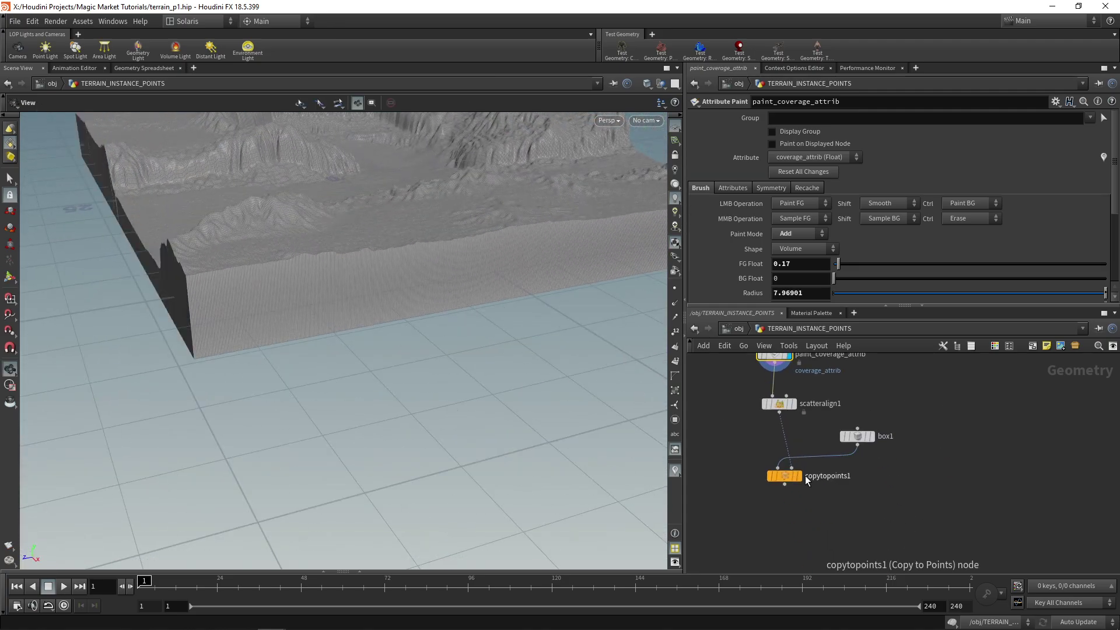
pyautogui.moveTo(441, 192); pyautogui.dragTo(373, 249)
pyautogui.scroll(-1, 847, 402)
pyautogui.moveTo(848, 402); pyautogui.dragTo(872, 494, button='middle')
pyautogui.moveTo(877, 423); pyautogui.dragTo(885, 525, button='middle')
pyautogui.scroll(2, 852, 434)
pyautogui.click(835, 435)
pyautogui.moveTo(417, 280); pyautogui.dragTo(313, 256)
pyautogui.moveTo(925, 486); pyautogui.dragTo(927, 364, button='middle')
pyautogui.scroll(-2, 930, 409)
pyautogui.moveTo(937, 455); pyautogui.dragTo(907, 412, button='middle')
pyautogui.scroll(2, 919, 465)
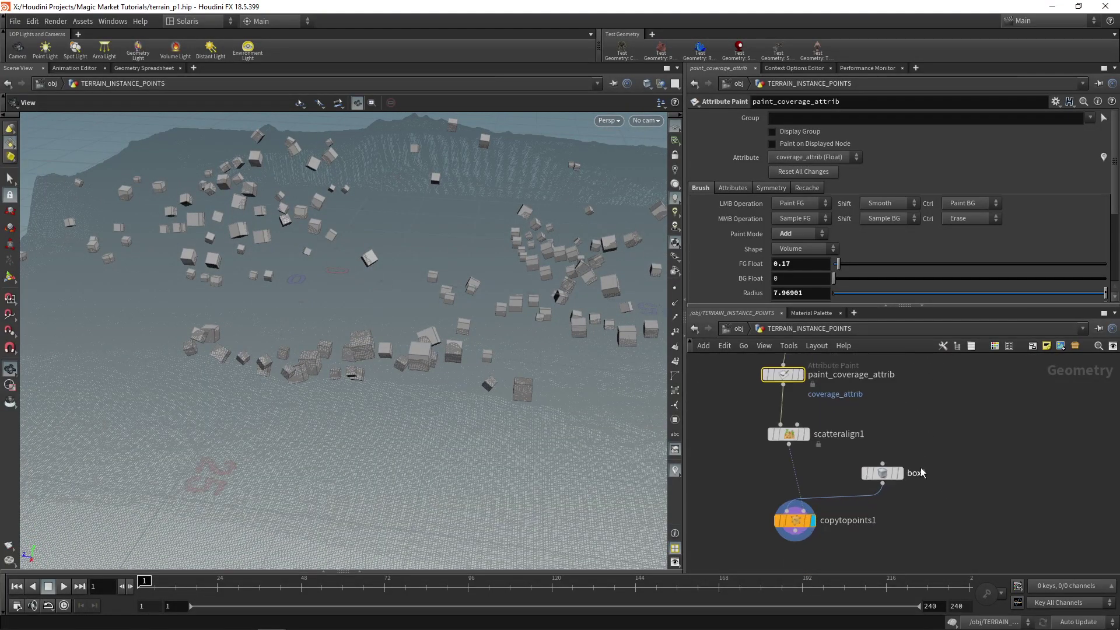
# Delete the test nodes box1 and copytopoints1.
pyautogui.click(874, 473)
pyautogui.press('Delete')
pyautogui.press('Delete')
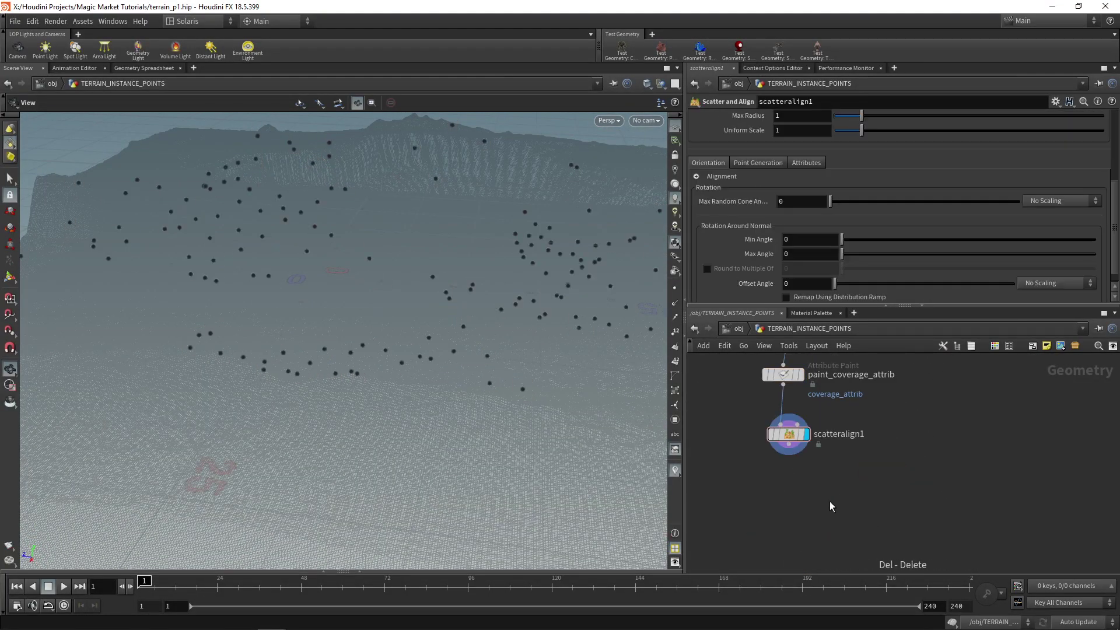
# Add a Null node below scatteralign1, wire the scattered points into it and name it ROCK_INSTANCE_POINTS.
pyautogui.press('Tab')
pyautogui.write('null')
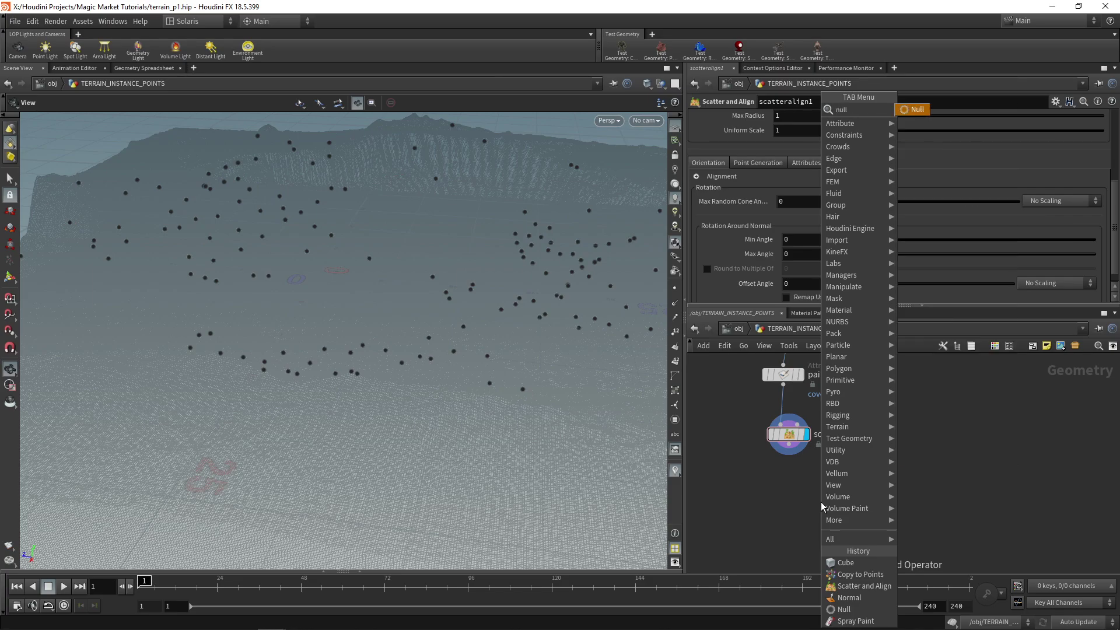
pyautogui.press('Return')
pyautogui.click(788, 509)
pyautogui.moveTo(793, 447); pyautogui.dragTo(789, 494)
pyautogui.doubleClick(826, 505)
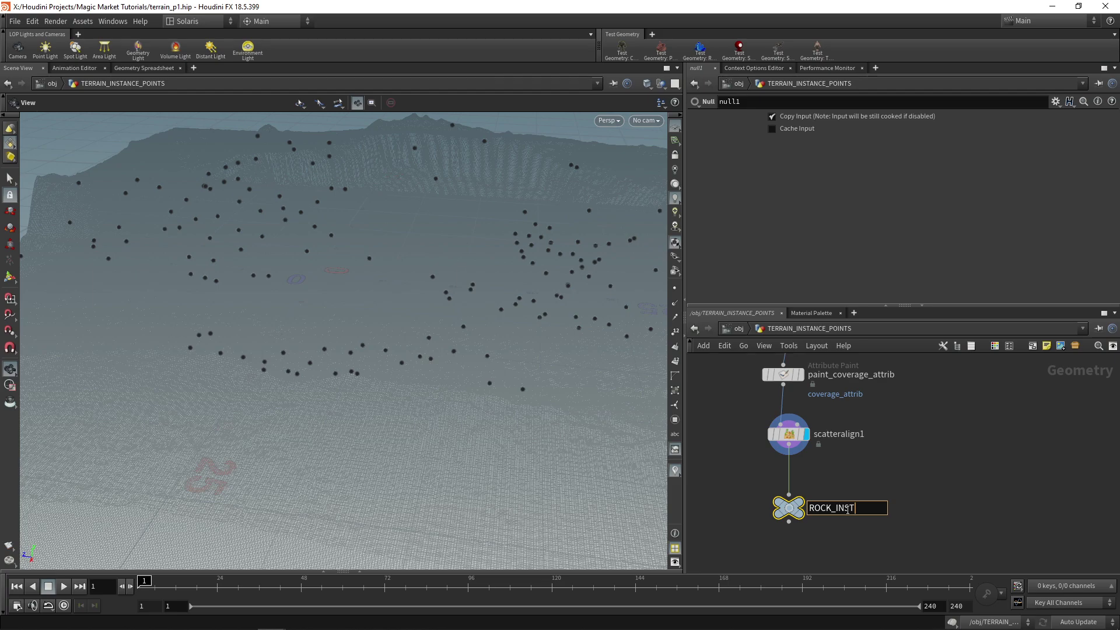
# In TERRAIN_STAGE, set instancetopoints1's SOP path to /obj/TERRAIN_INSTANCE_POINTS/ROCK_INSTANCE_POINTS.
pyautogui.press('u')
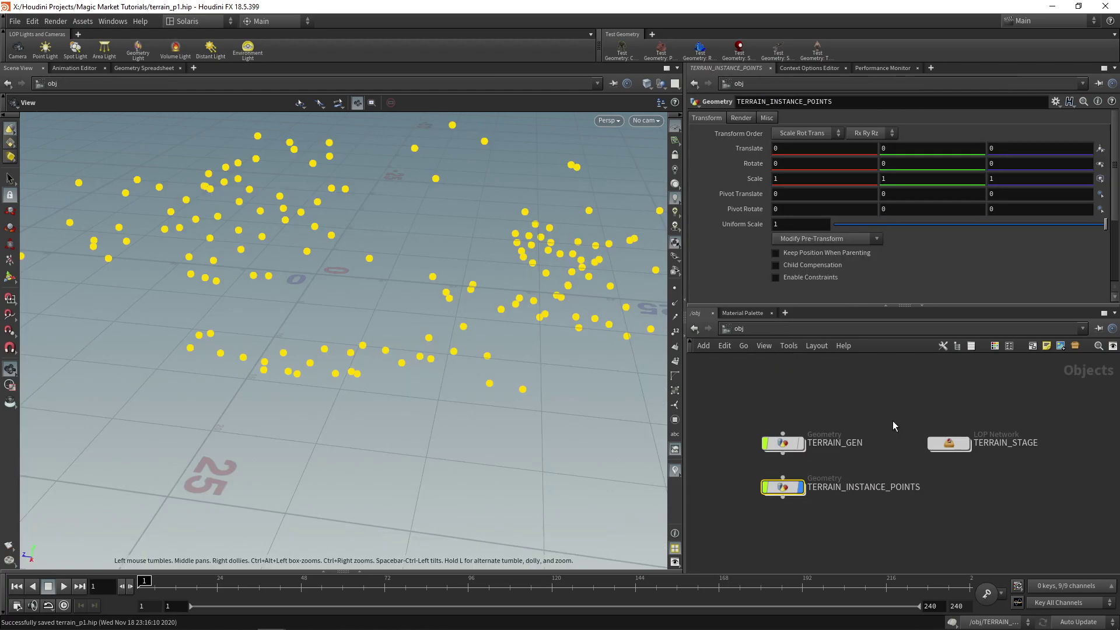
pyautogui.doubleClick(955, 445)
pyautogui.scroll(-4, 910, 493)
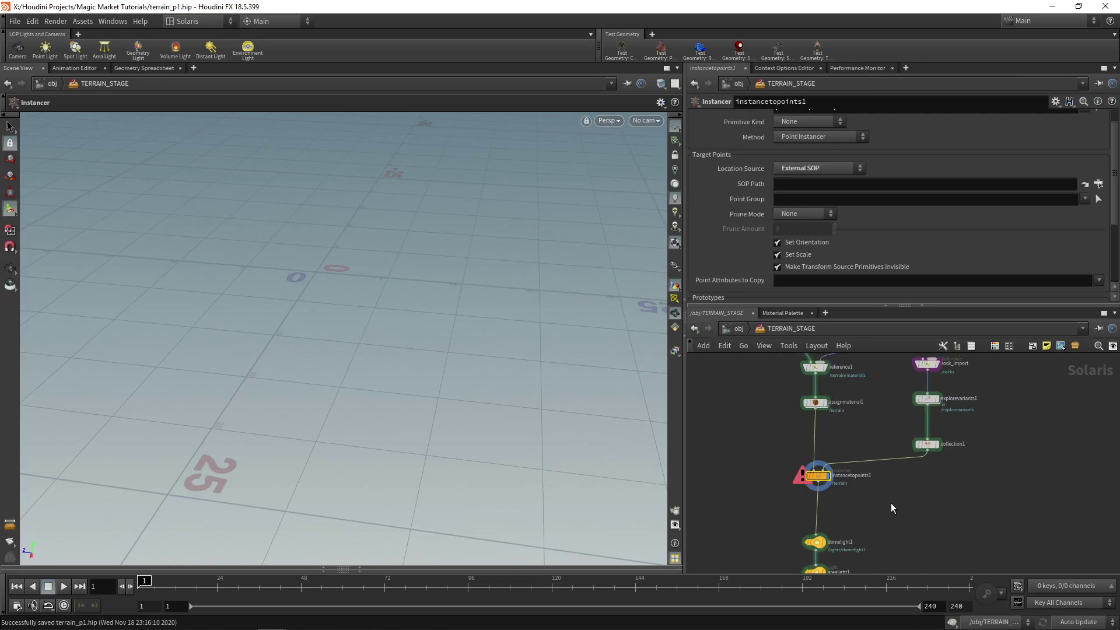
pyautogui.scroll(3, 849, 485)
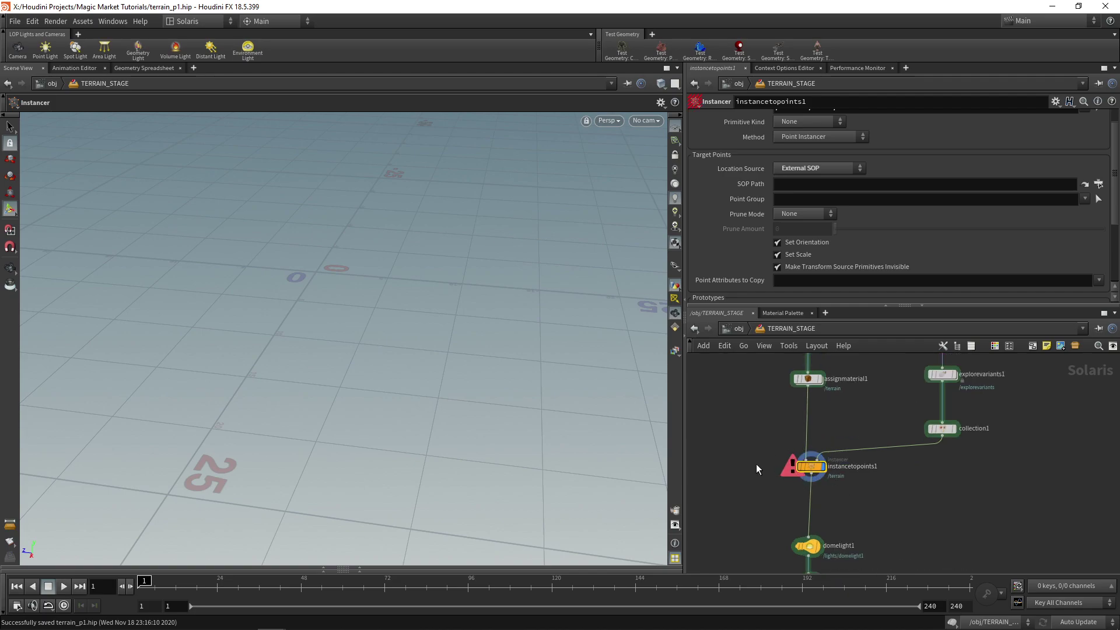
pyautogui.scroll(-1, 729, 187)
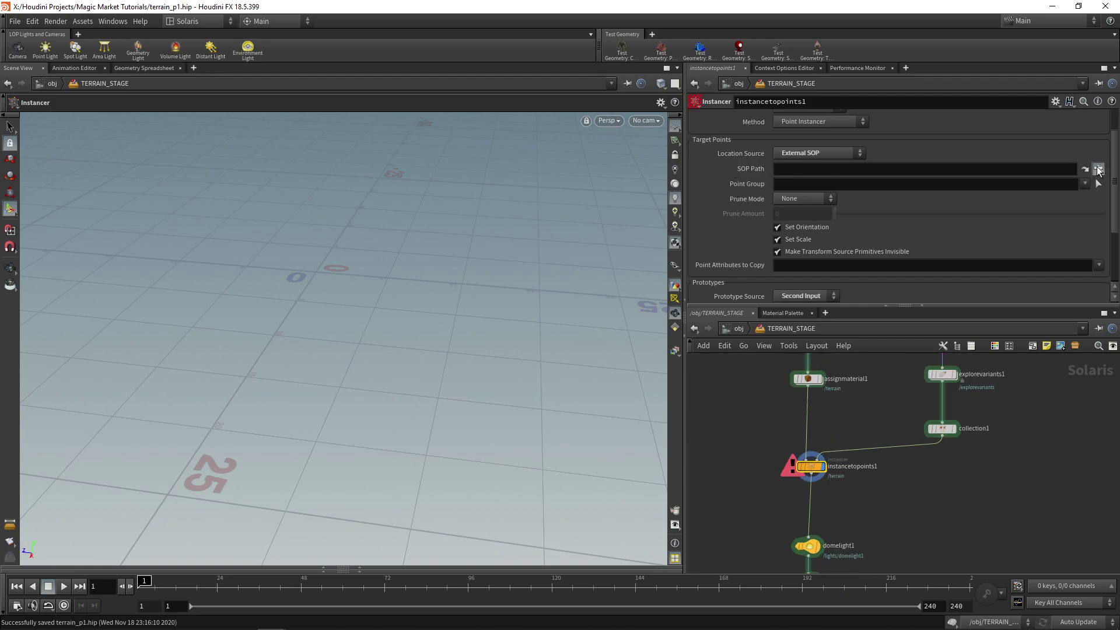
pyautogui.click(1097, 169)
pyautogui.scroll(-4, 1001, 160)
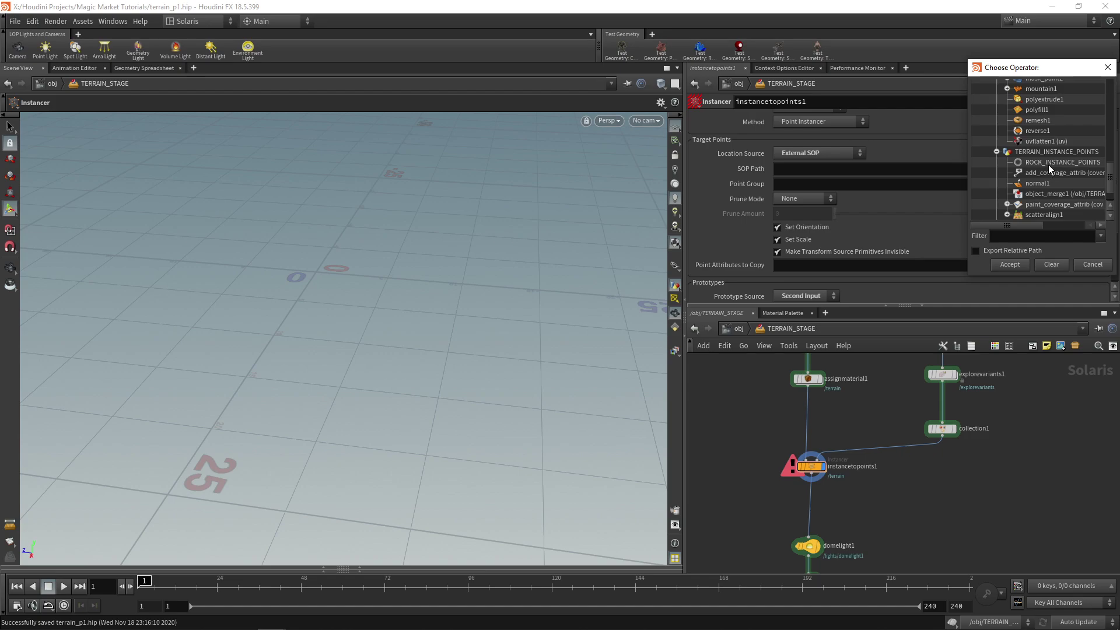
pyautogui.doubleClick(1050, 163)
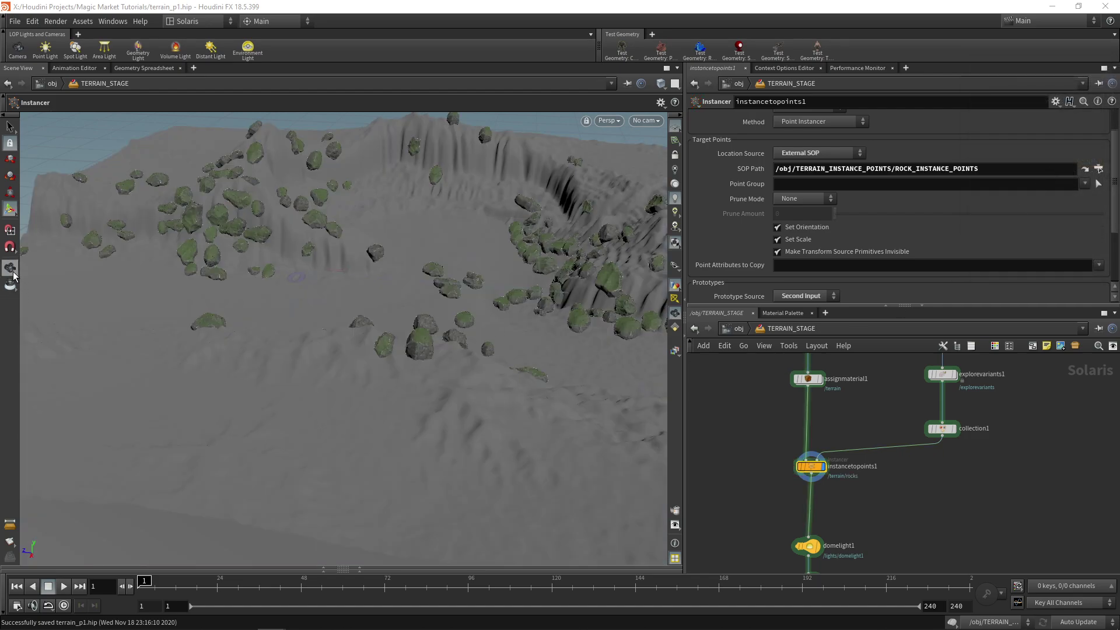
# Examine the rocks instanced on the terrain up close.
pyautogui.click(12, 273)
pyautogui.moveTo(408, 252); pyautogui.dragTo(415, 369)
pyautogui.scroll(5, 453, 287)
# Return to the TERRAIN_INSTANCE_POINTS network and open scatteralign1 to review its settings.
pyautogui.press('u')
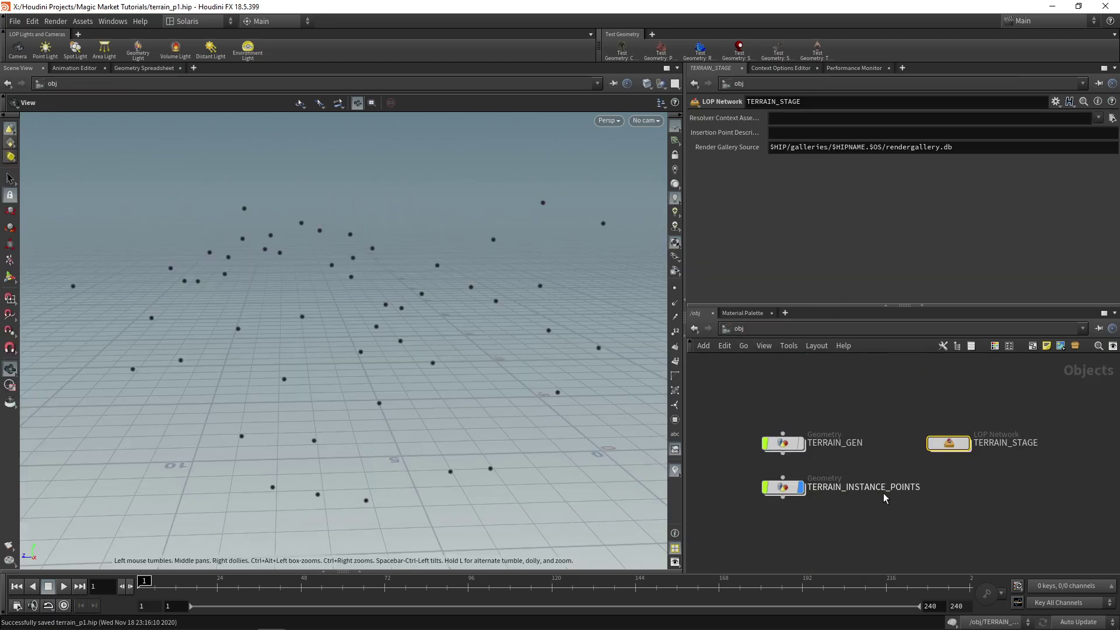
pyautogui.doubleClick(782, 487)
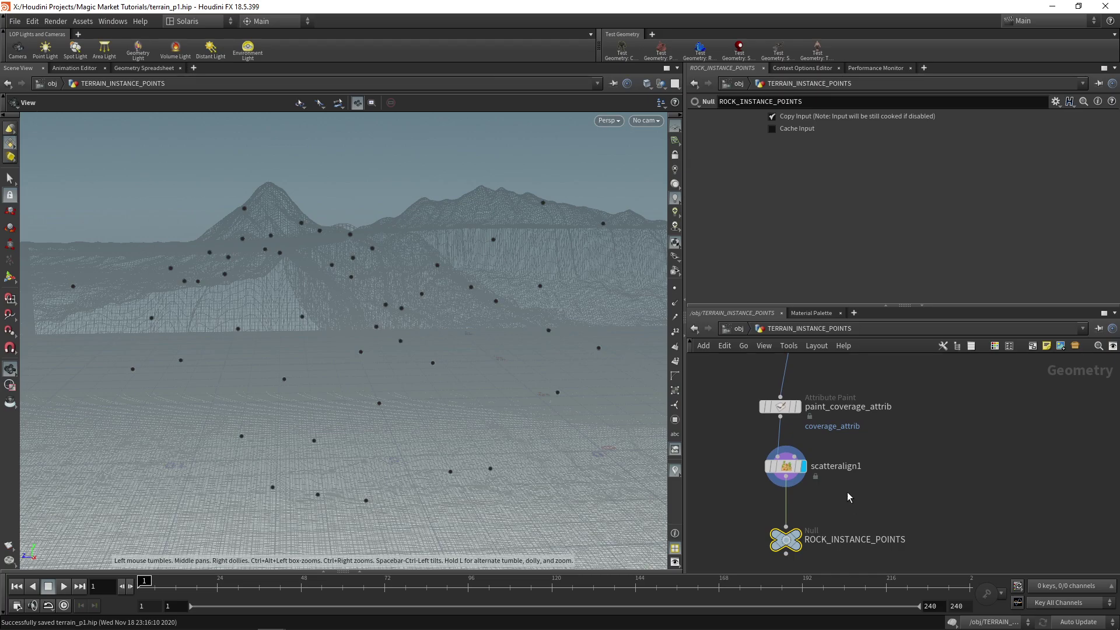
pyautogui.click(798, 475)
pyautogui.scroll(-1, 746, 233)
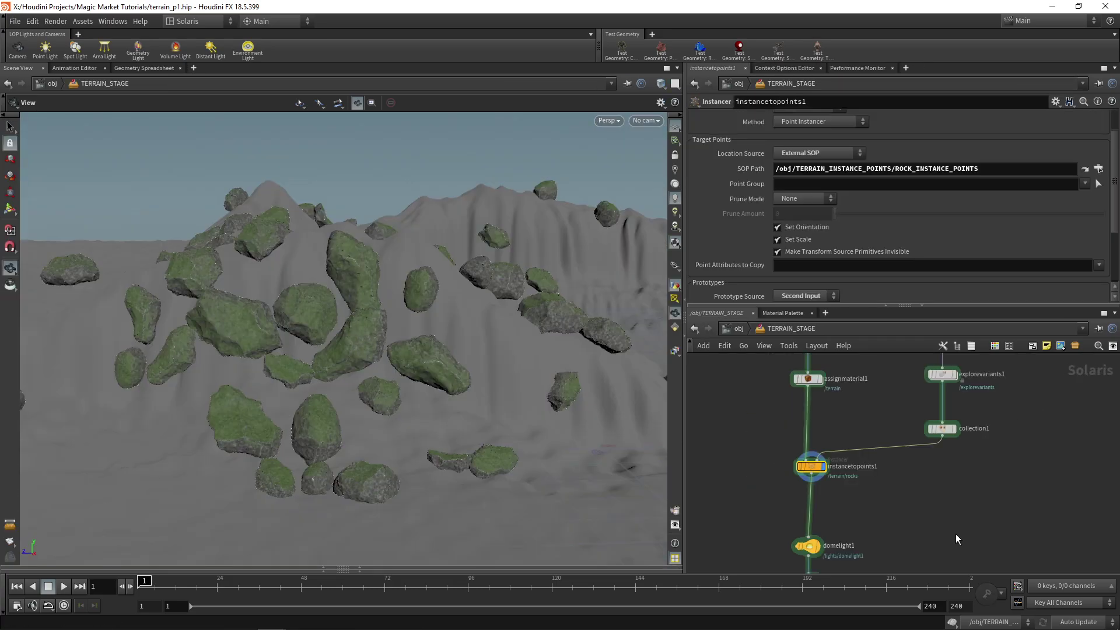
# Display the camera1 node in TERRAIN_STAGE and look through /cameras/camera1.
pyautogui.moveTo(443, 332); pyautogui.dragTo(645, 153)
pyautogui.click(645, 121)
pyautogui.moveTo(908, 524); pyautogui.dragTo(901, 403, button='middle')
pyautogui.scroll(-1, 816, 490)
pyautogui.click(823, 493)
pyautogui.click(647, 120)
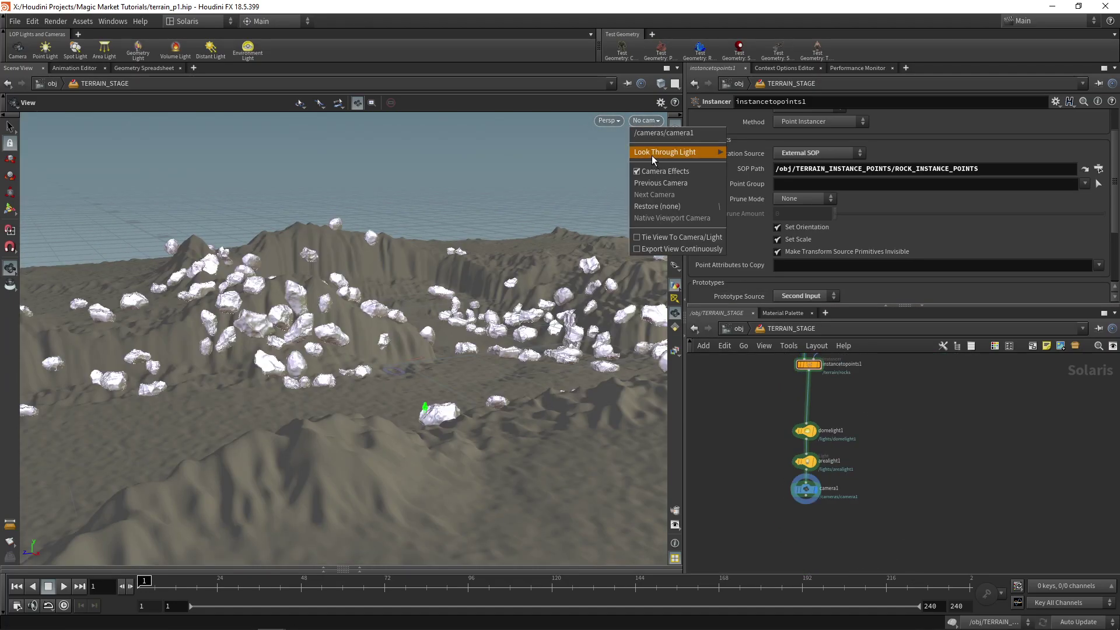
pyautogui.click(656, 133)
# Render the camera view of the terrain and rocks with Karma (Beta).
pyautogui.scroll(-3, 947, 467)
pyautogui.moveTo(948, 467); pyautogui.dragTo(908, 431, button='middle')
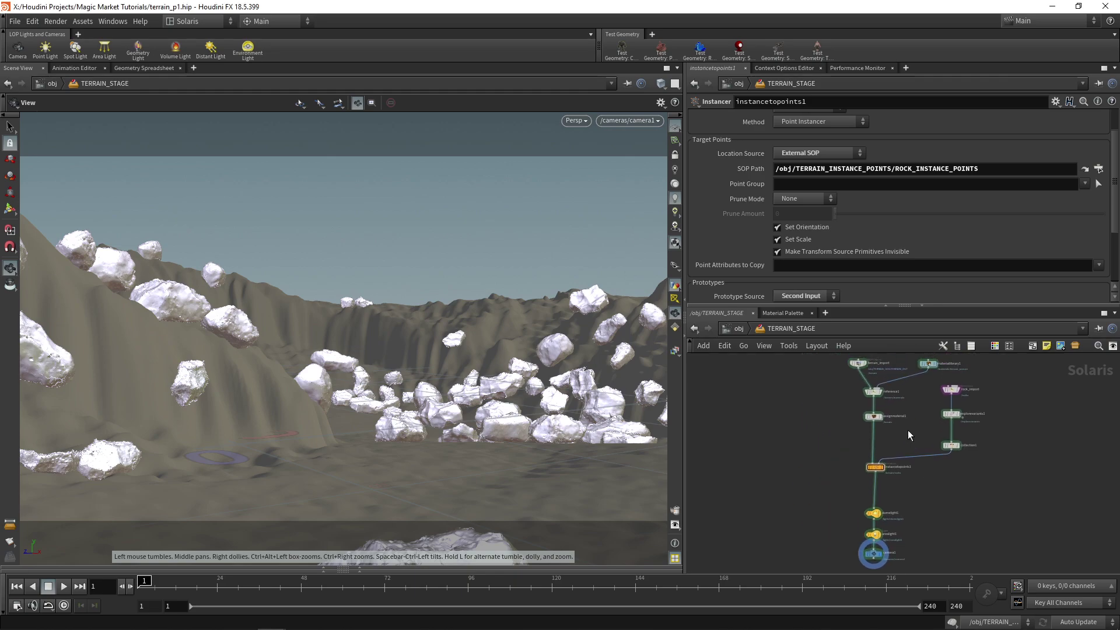
pyautogui.scroll(3, 908, 432)
pyautogui.click(577, 121)
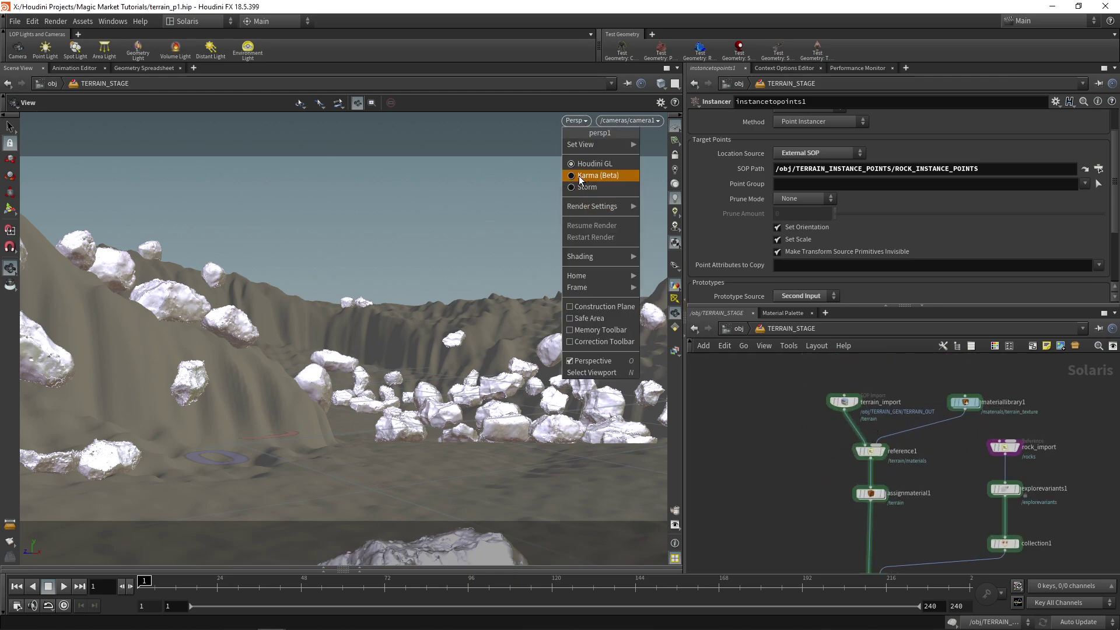
pyautogui.click(578, 176)
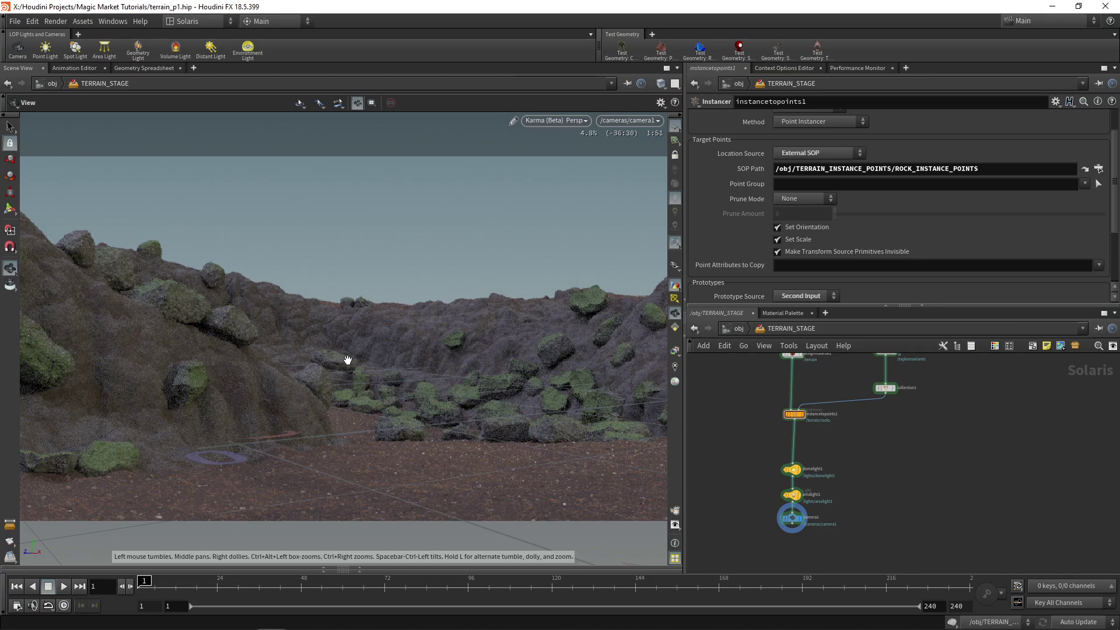
# Return the viewport to Houdini GL and examine the rocks' distribution across the terrain from above.
pyautogui.click(578, 123)
pyautogui.click(547, 163)
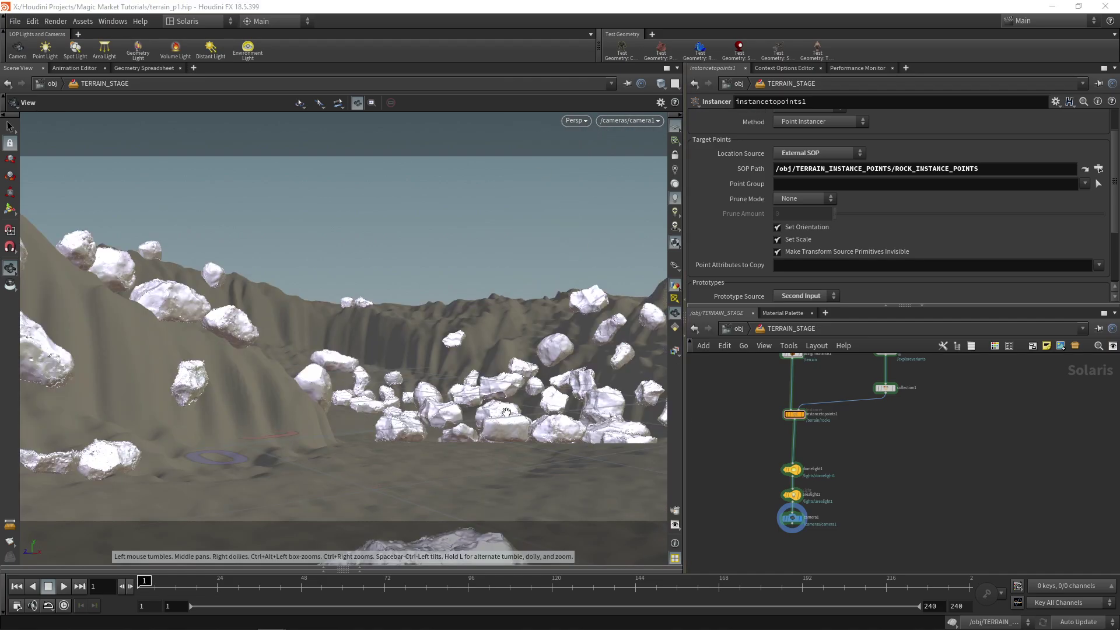
pyautogui.moveTo(936, 524); pyautogui.dragTo(939, 536, button='middle')
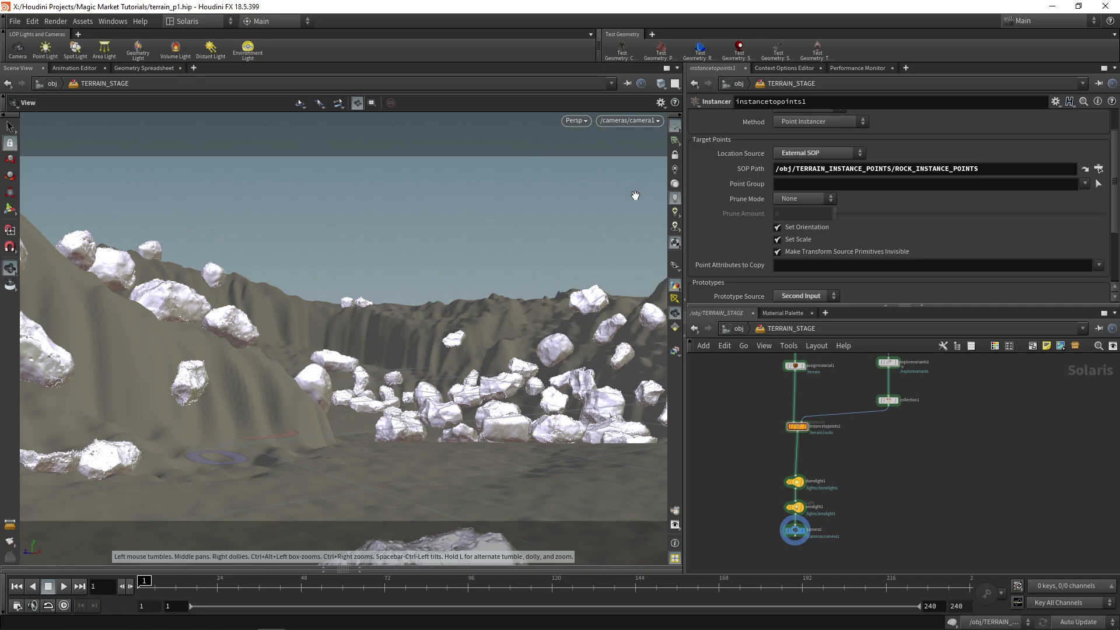
pyautogui.moveTo(315, 448); pyautogui.dragTo(292, 328)
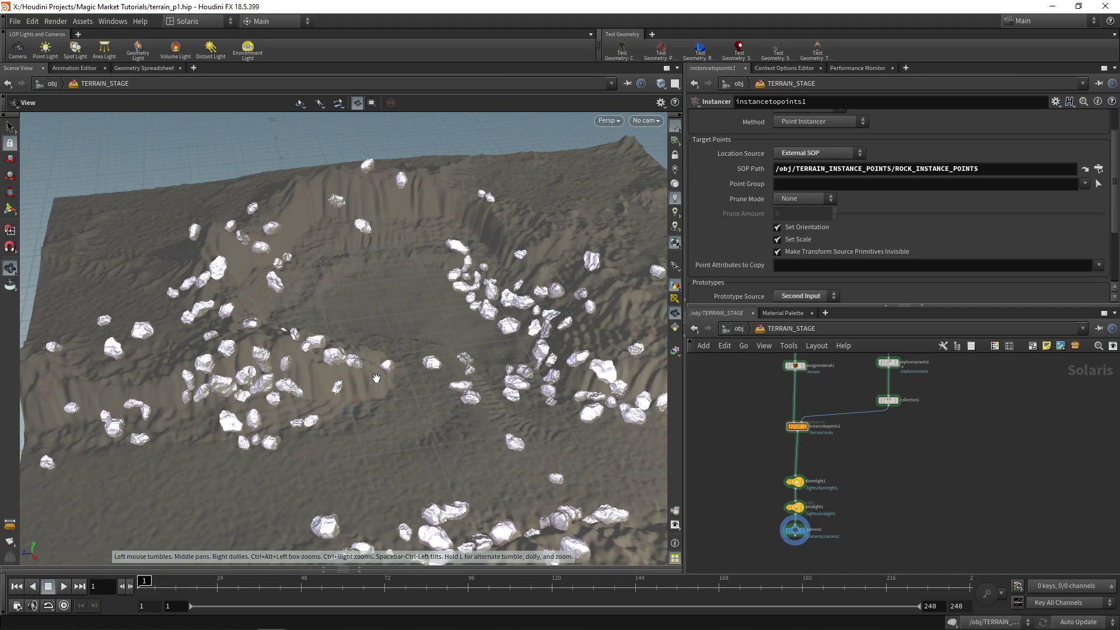
pyautogui.moveTo(292, 327); pyautogui.dragTo(460, 377, button='right')
pyautogui.moveTo(460, 378); pyautogui.dragTo(500, 385)
pyautogui.moveTo(500, 385); pyautogui.dragTo(444, 422, button='middle')
pyautogui.moveTo(443, 421)
pyautogui.mouseDown()
pyautogui.moveTo(467, 400)
pyautogui.moveTo(447, 411)
pyautogui.mouseUp()
# Add a Reference node beside rock_import for another asset.
pyautogui.moveTo(928, 423); pyautogui.dragTo(880, 509, button='middle')
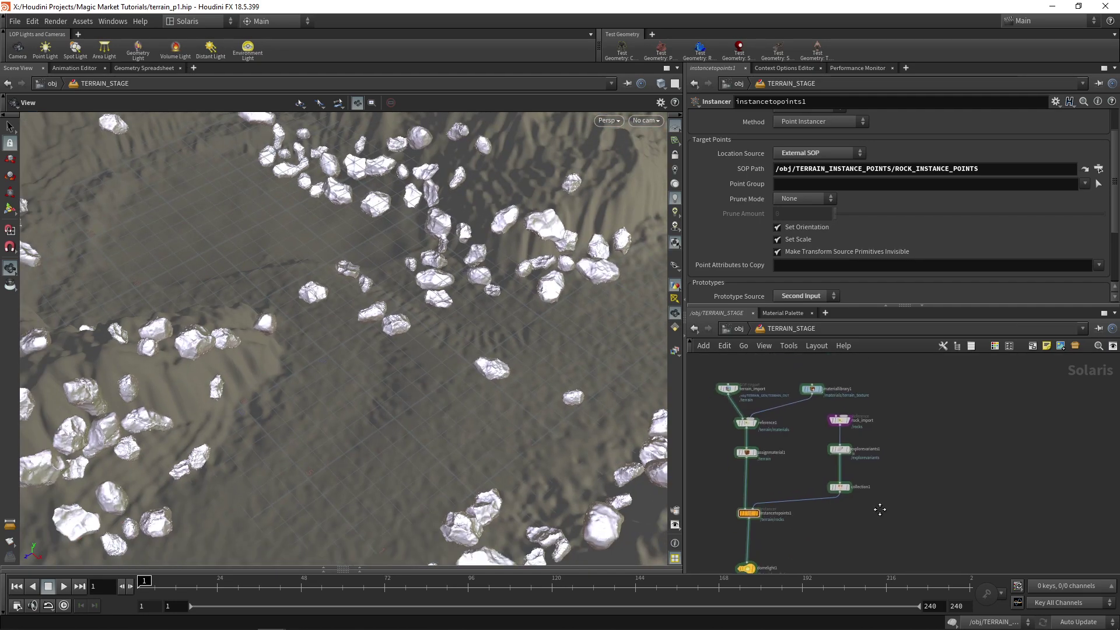
pyautogui.scroll(3, 884, 486)
pyautogui.moveTo(876, 458); pyautogui.dragTo(809, 389)
pyautogui.scroll(1, 828, 403)
pyautogui.moveTo(851, 412); pyautogui.dragTo(802, 425, button='middle')
pyautogui.press('Tab')
pyautogui.write('ref')
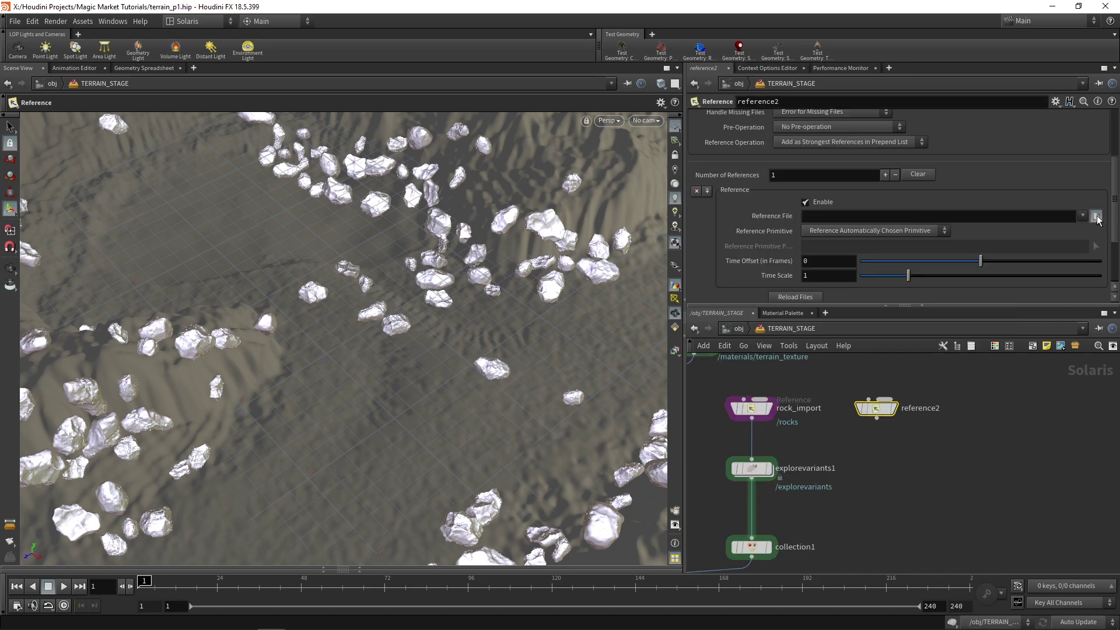
# Set reference2's reference file to an asset from X:/Houdini Projects/MAGIC_MARKET_TERRAIN/Terrain Working 3/Assets.
pyautogui.click(1097, 217)
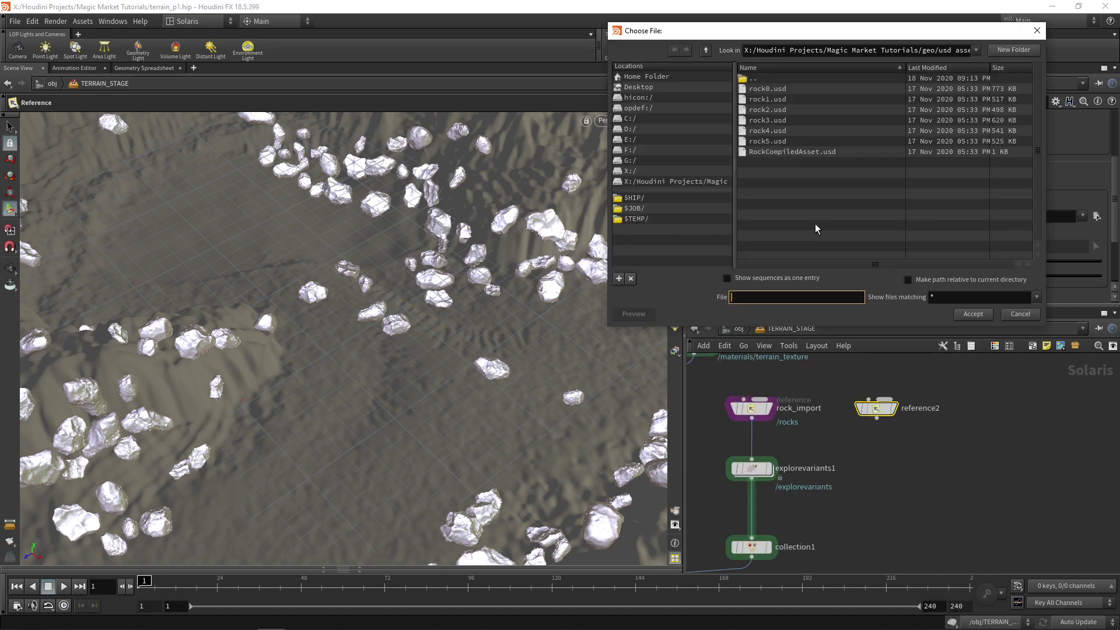
pyautogui.click(648, 182)
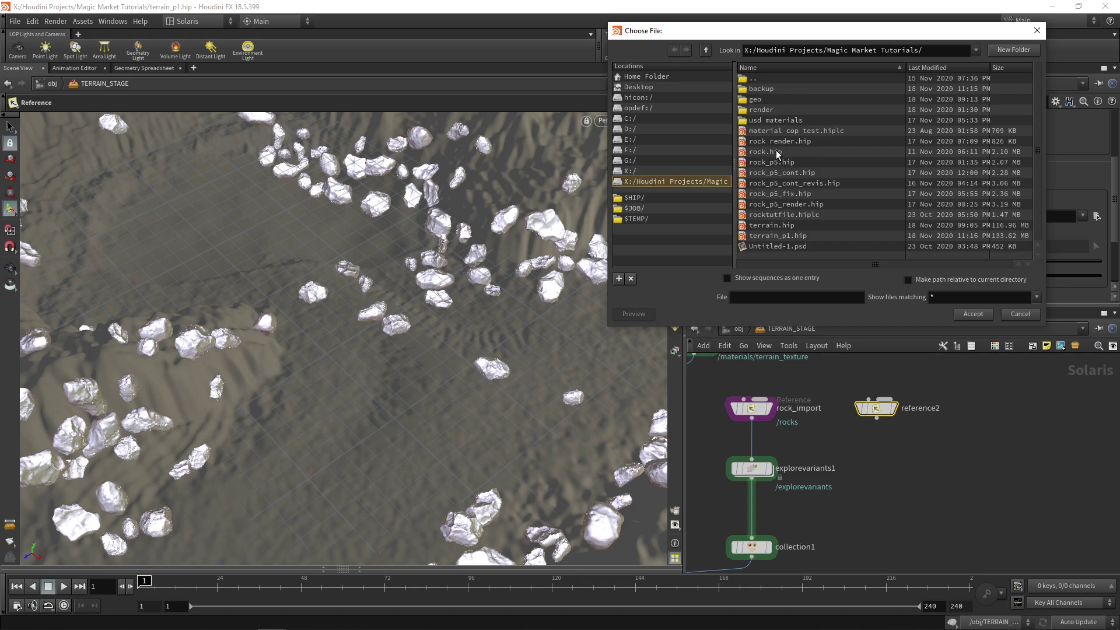
pyautogui.click(654, 170)
pyautogui.scroll(-3, 808, 193)
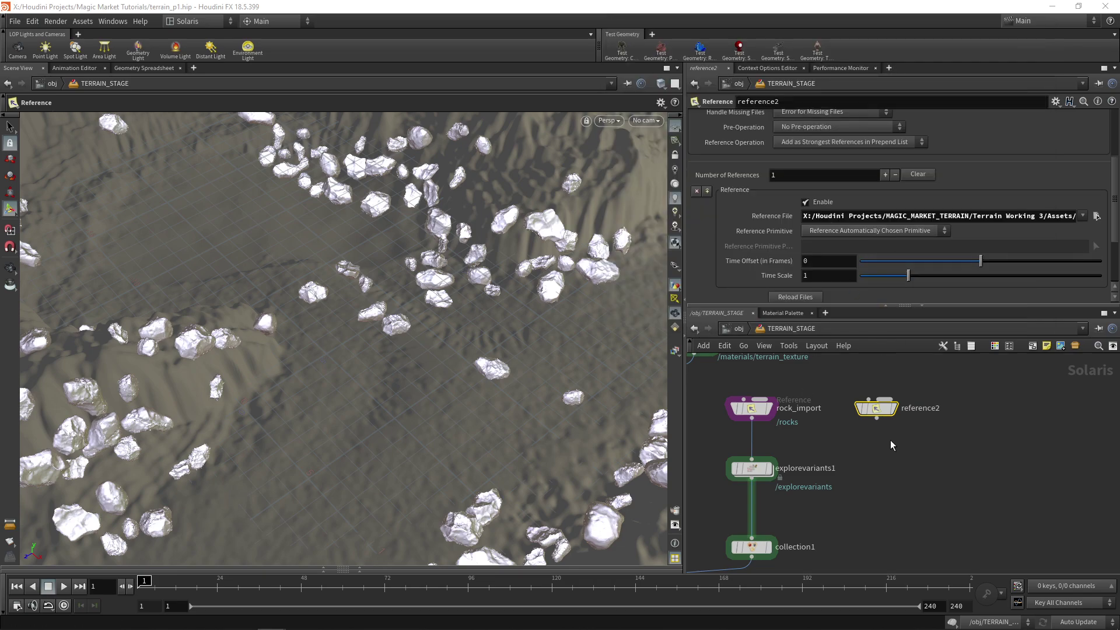
# Display reference2 and activate the View tool to inspect the referenced asset.
pyautogui.scroll(2, 890, 440)
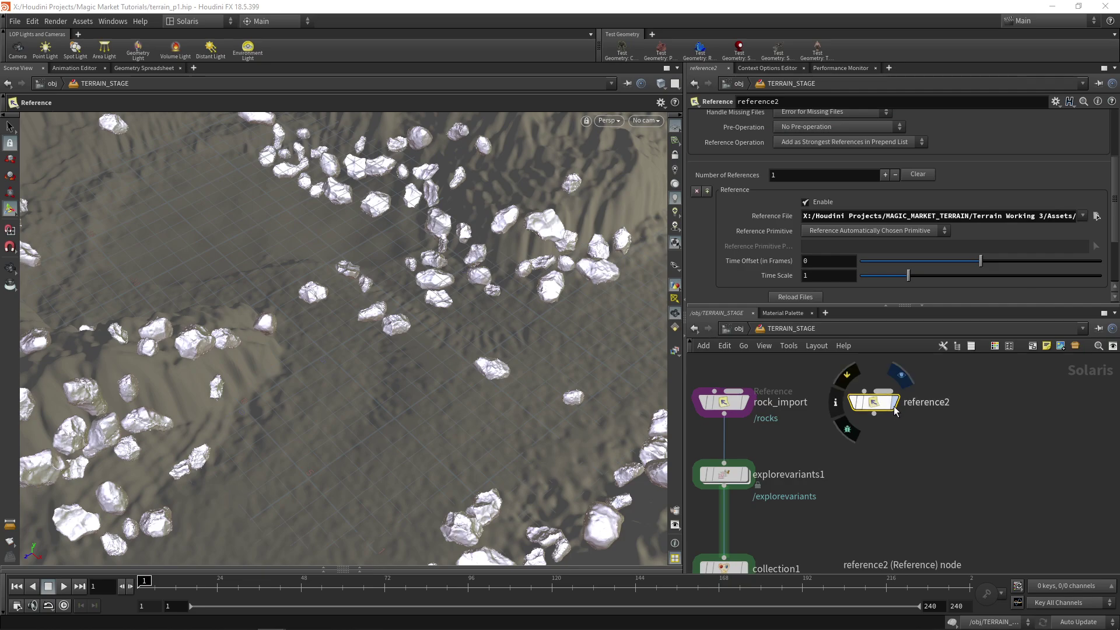
pyautogui.click(895, 402)
pyautogui.click(10, 268)
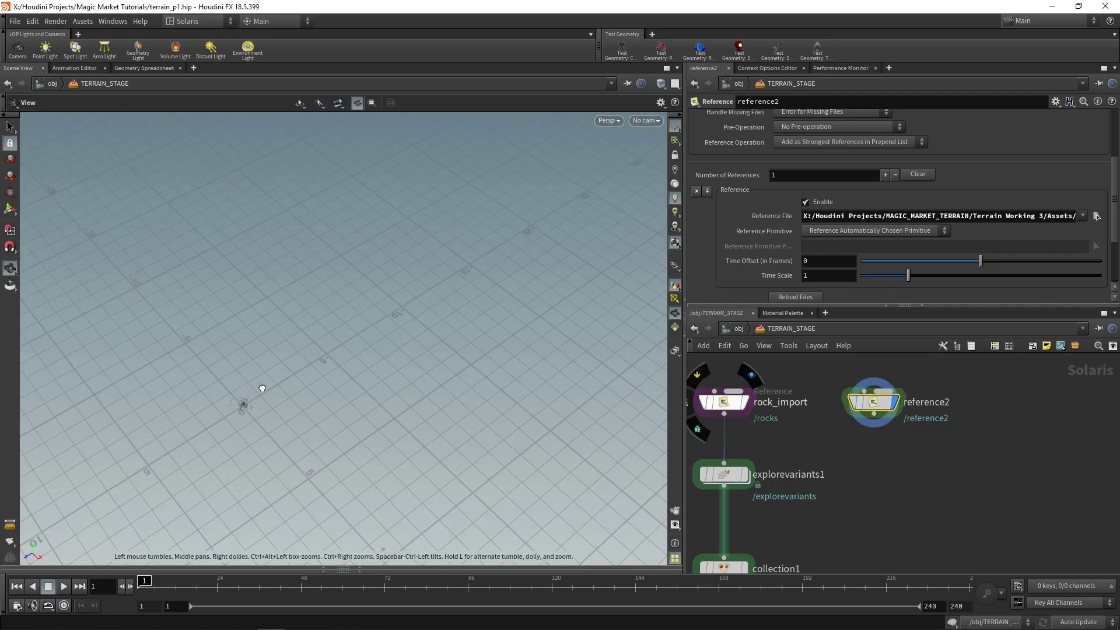
# Set reference2's primitive path to /foliage/grass.
pyautogui.moveTo(884, 445); pyautogui.dragTo(868, 419, button='middle')
pyautogui.press('Tab')
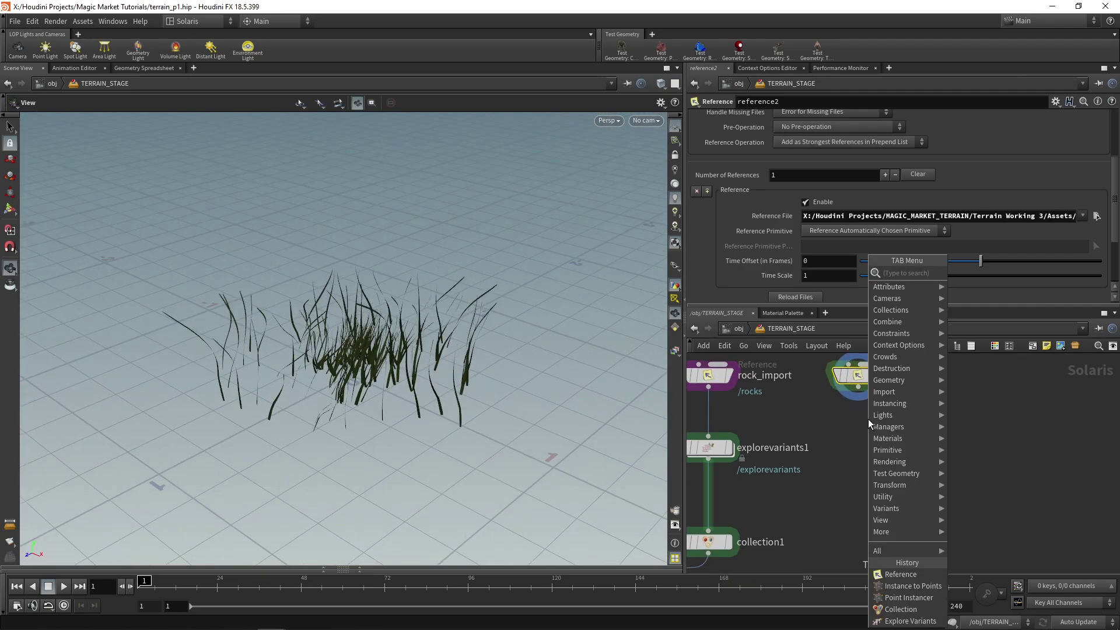
pyautogui.press('Escape')
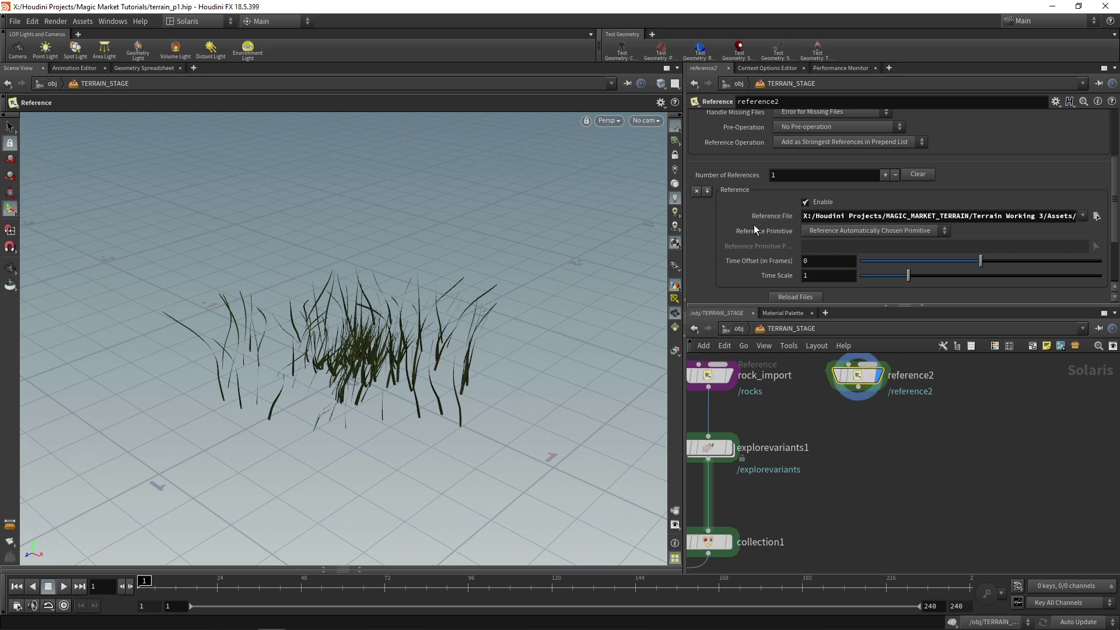
pyautogui.scroll(3, 755, 230)
pyautogui.doubleClick(786, 128)
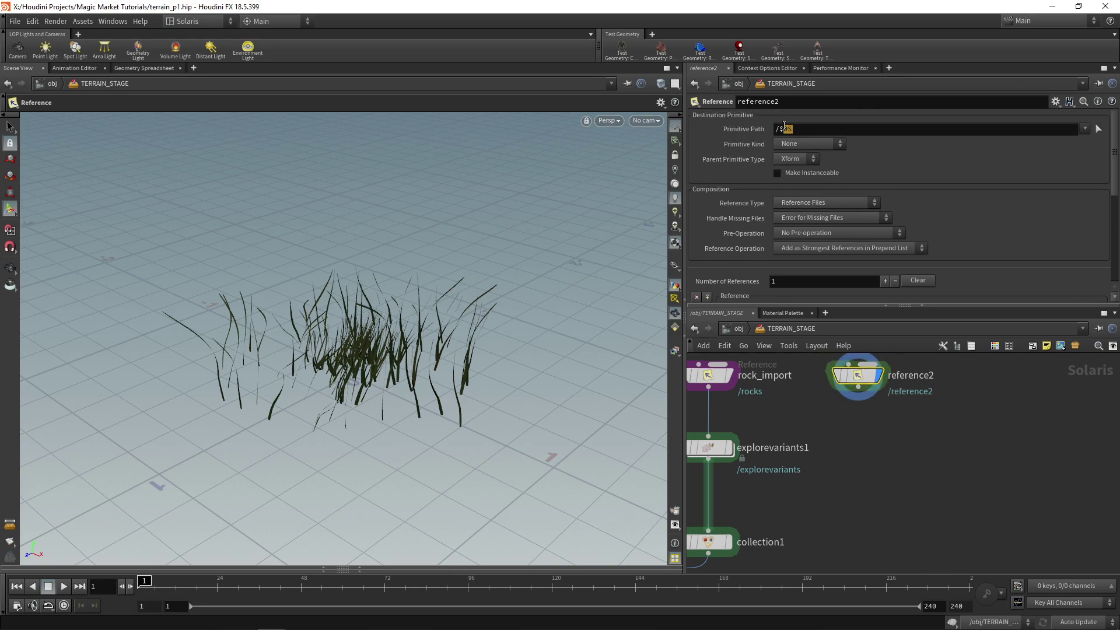
pyautogui.moveTo(780, 128); pyautogui.dragTo(834, 135)
pyautogui.write('f')
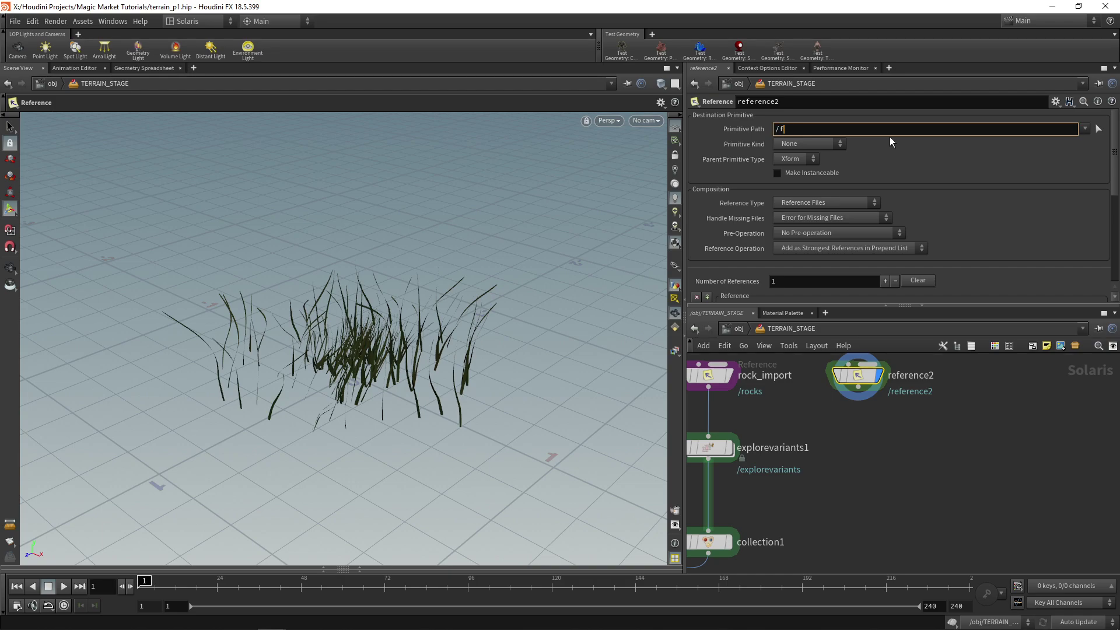
pyautogui.write('oliage/grass')
pyautogui.press('Return')
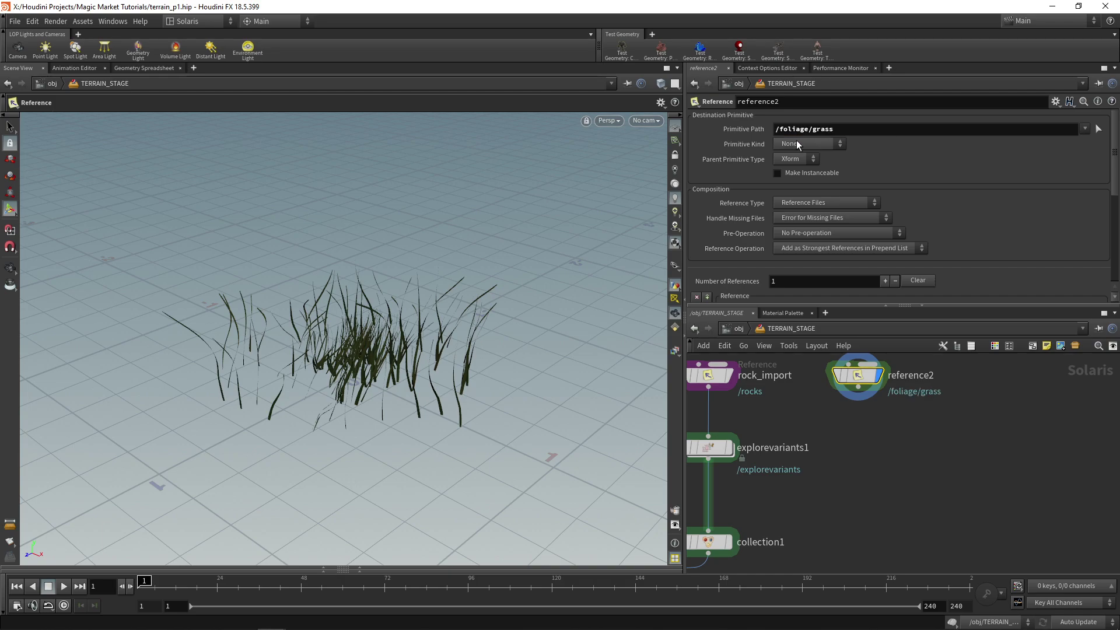
# Add an Explore Variants node connected below reference2.
pyautogui.scroll(-3, 804, 459)
pyautogui.scroll(1, 833, 437)
pyautogui.press('Tab')
pyautogui.write('explo')
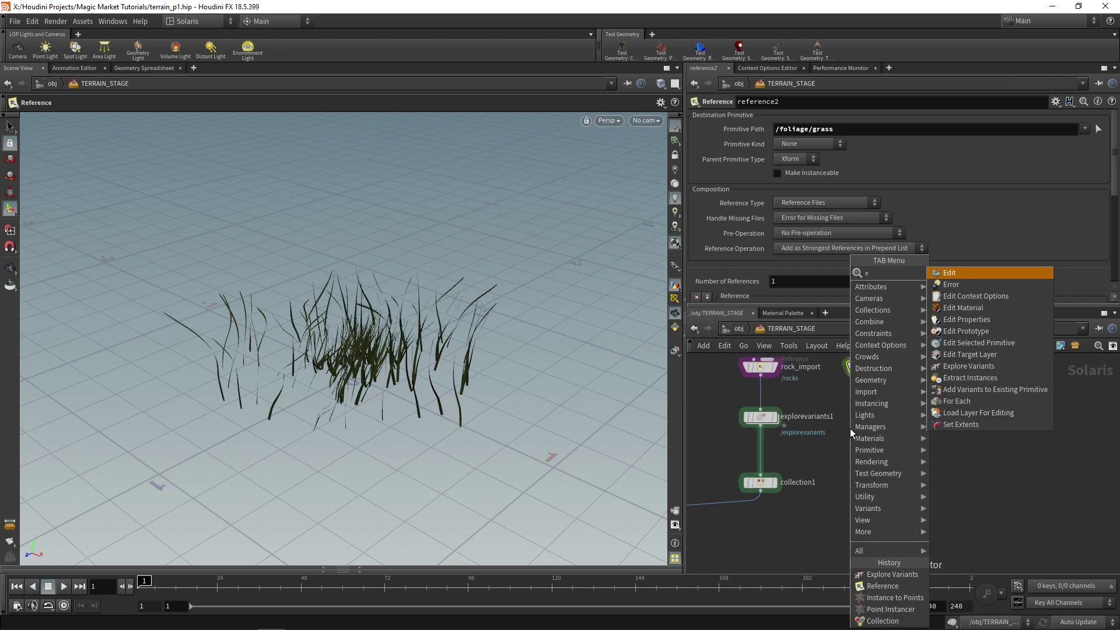
pyautogui.press('Return')
pyautogui.click(849, 428)
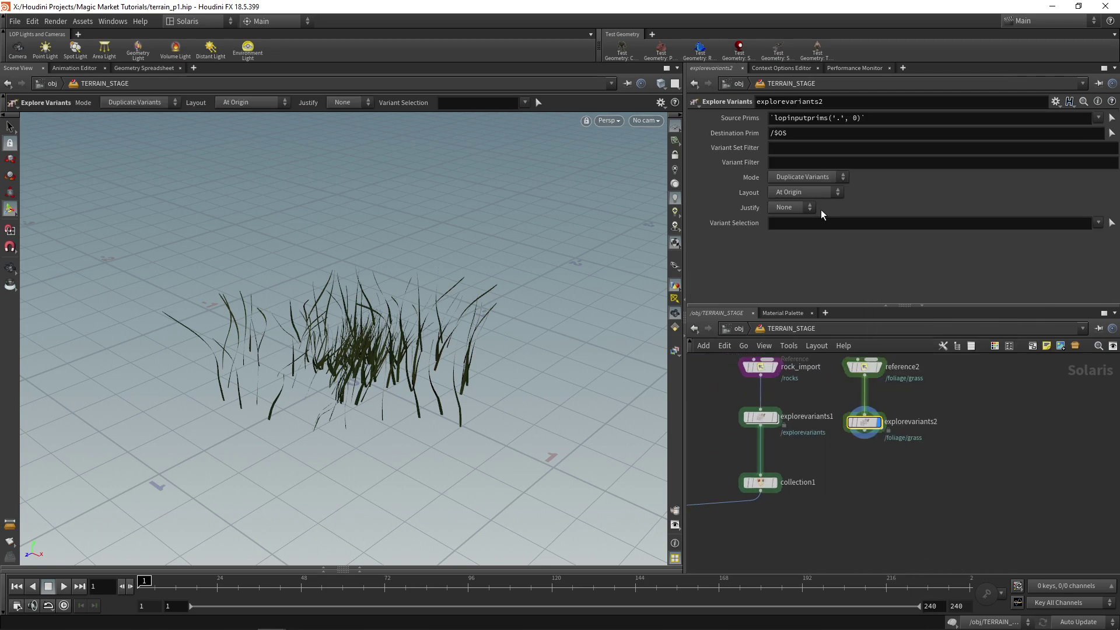
# Set explorevariants2's mode to Explore Variants and its spacing to 0 so the grass variants share one spot.
pyautogui.click(805, 193)
pyautogui.click(808, 178)
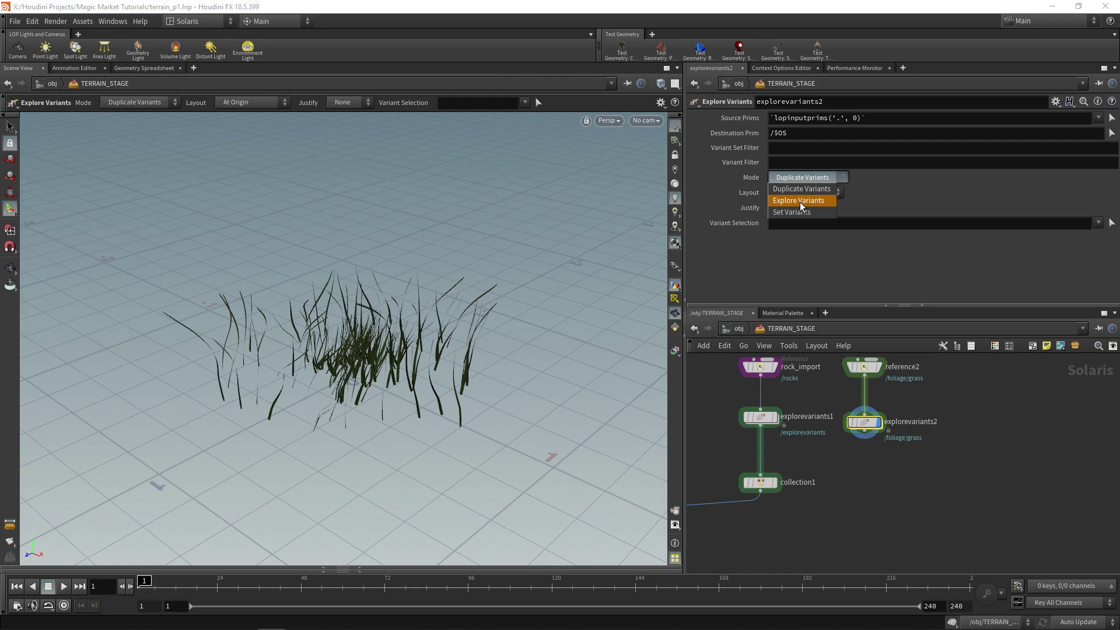
pyautogui.click(814, 203)
pyautogui.keyDown('alt'); pyautogui.moveTo(513, 344); pyautogui.dragTo(430, 357, button='right'); pyautogui.keyUp('alt')
pyautogui.keyDown('alt'); pyautogui.moveTo(430, 357); pyautogui.dragTo(257, 385); pyautogui.keyUp('alt')
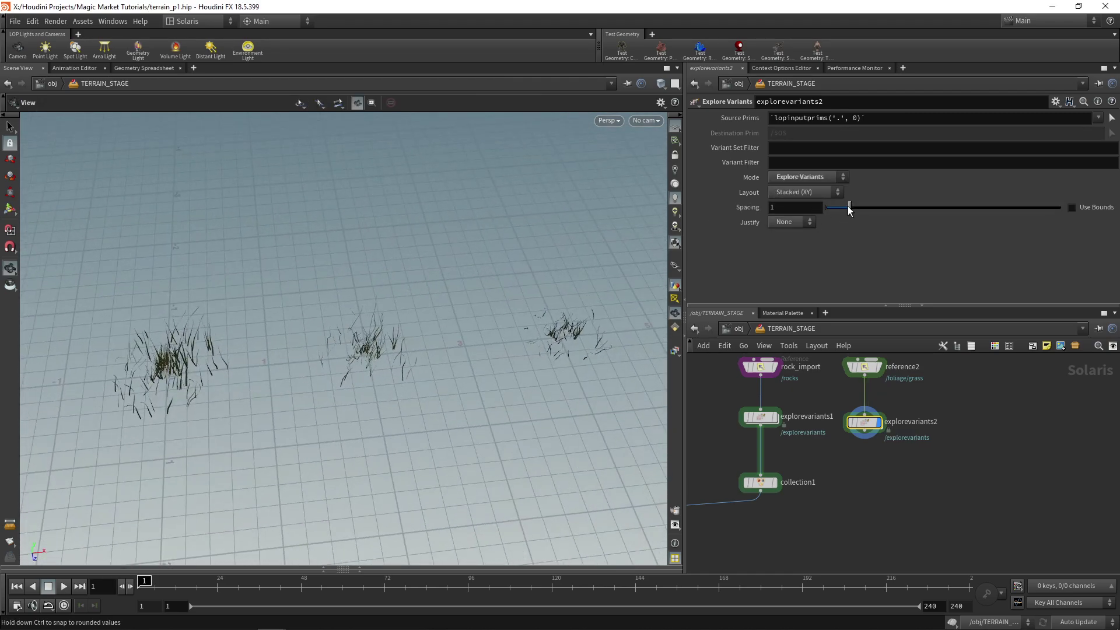
pyautogui.moveTo(849, 210); pyautogui.dragTo(718, 205)
# Add a Collection node below explorevariants2 and name its collection grassCollection.
pyautogui.scroll(2, 868, 450)
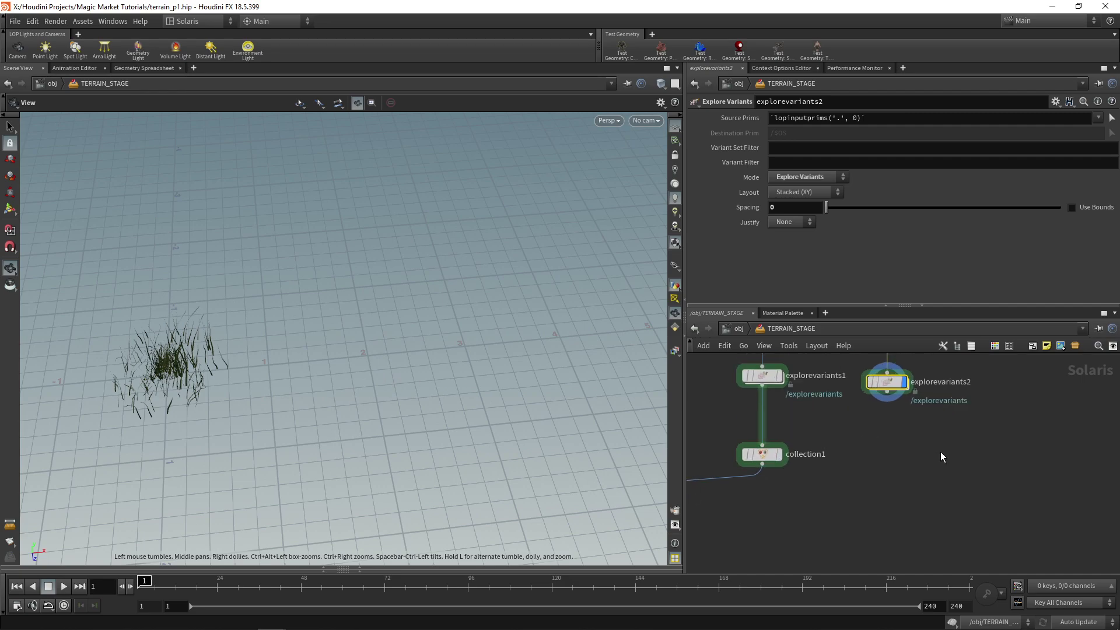
pyautogui.press('Tab')
pyautogui.write('collect')
pyautogui.press('Return')
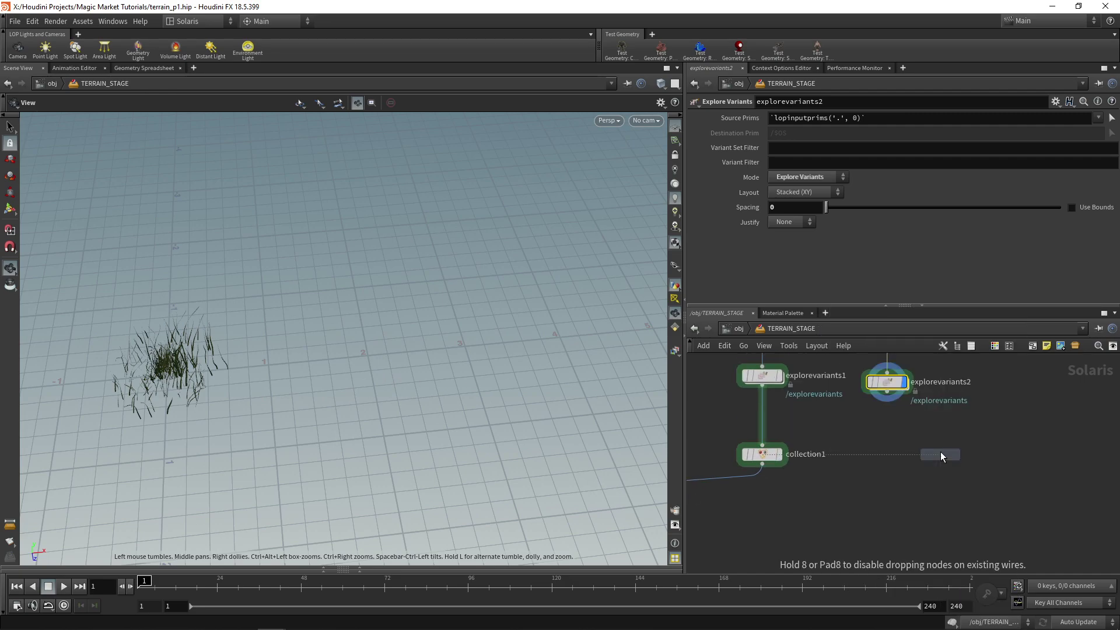
pyautogui.click(941, 451)
pyautogui.doubleClick(831, 202)
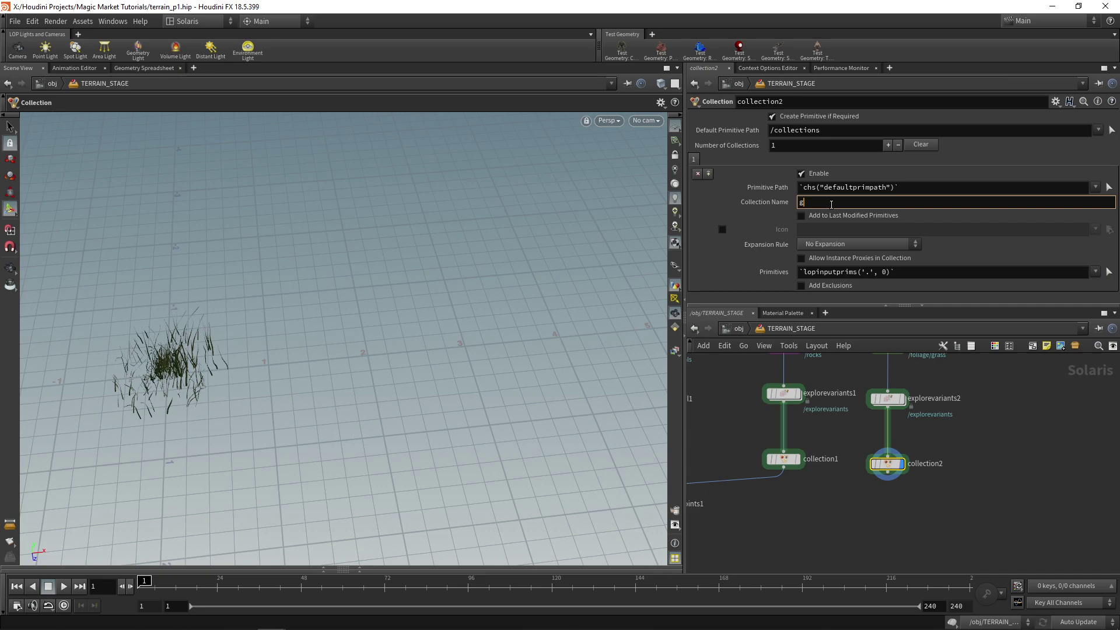
pyautogui.write('grassCollection')
pyautogui.press('Return')
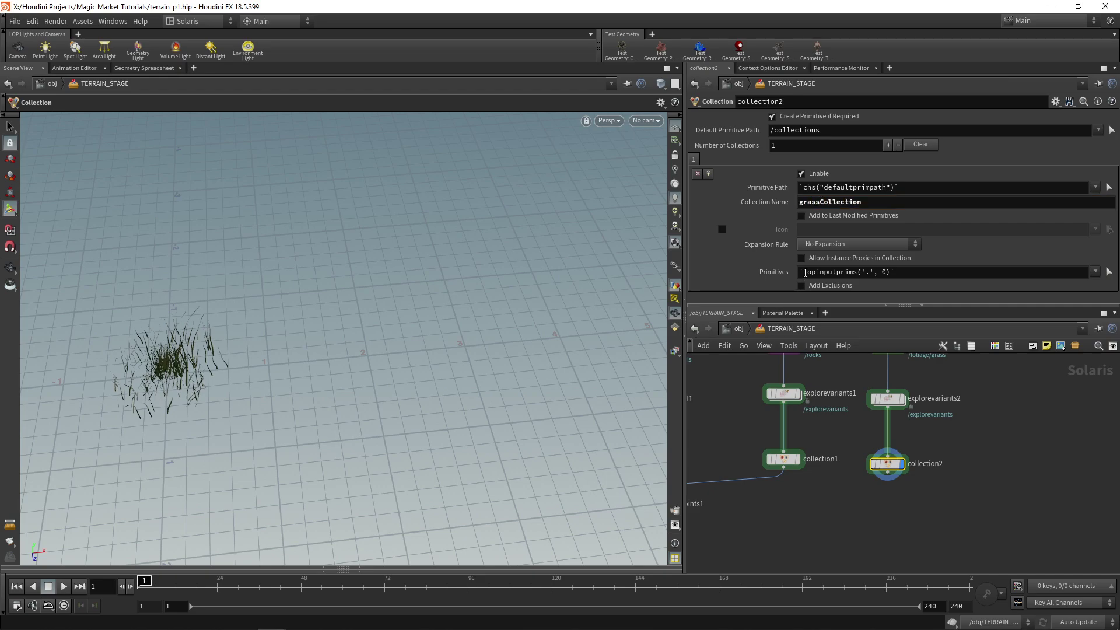
# Point collection2's primitives at the grass under /explorevariants/foliage/grass.
pyautogui.doubleClick(905, 273)
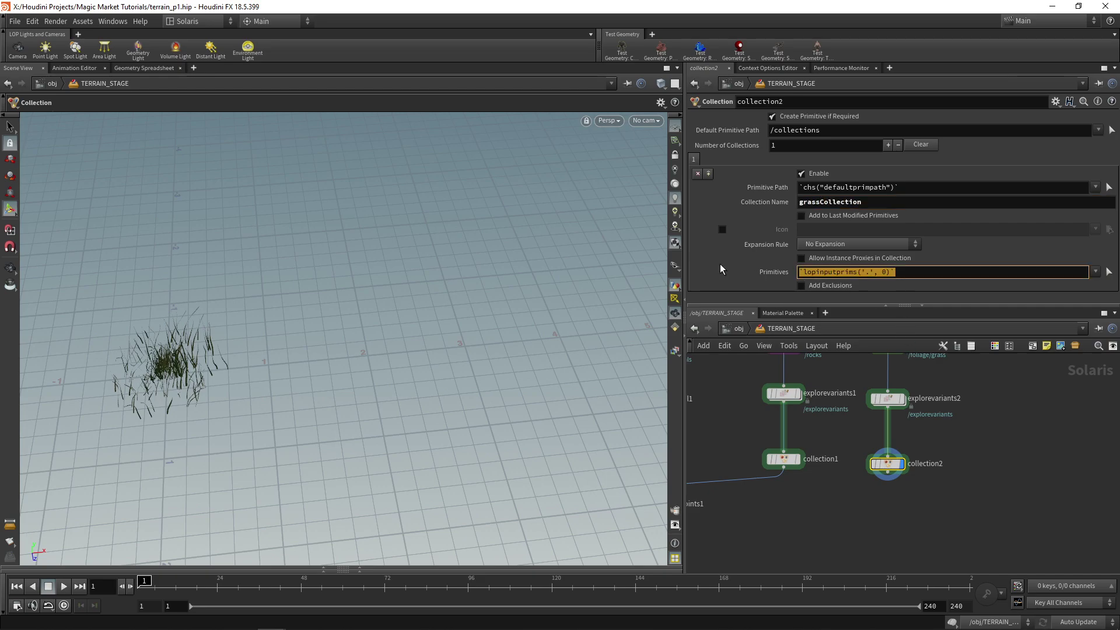
pyautogui.write('/ex')
pyautogui.press('Tab')
pyautogui.press('Tab')
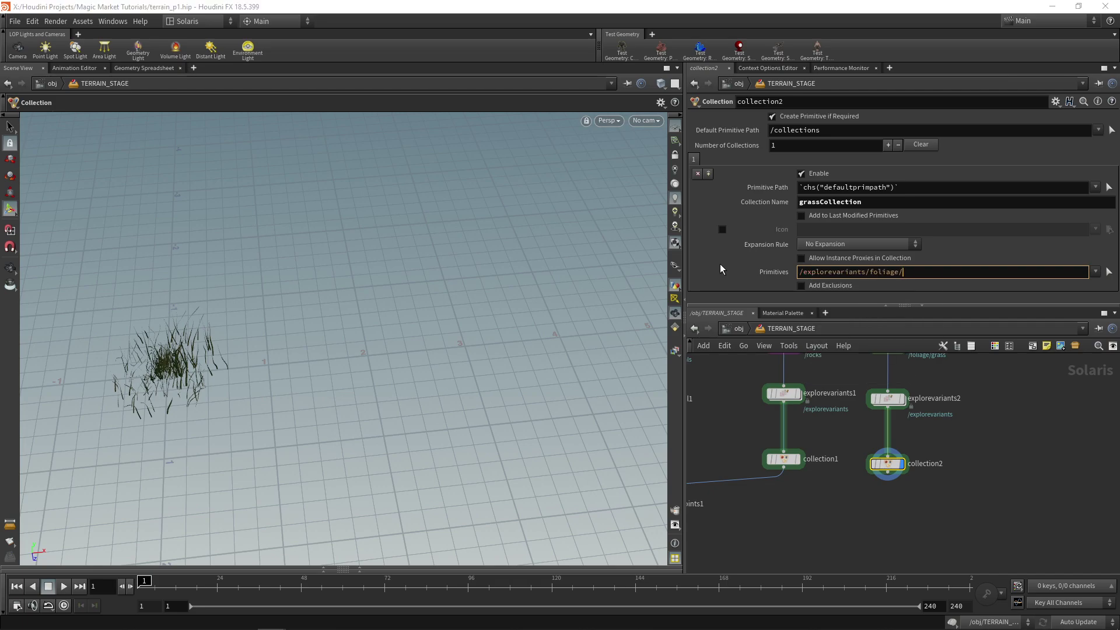
pyautogui.write('grass')
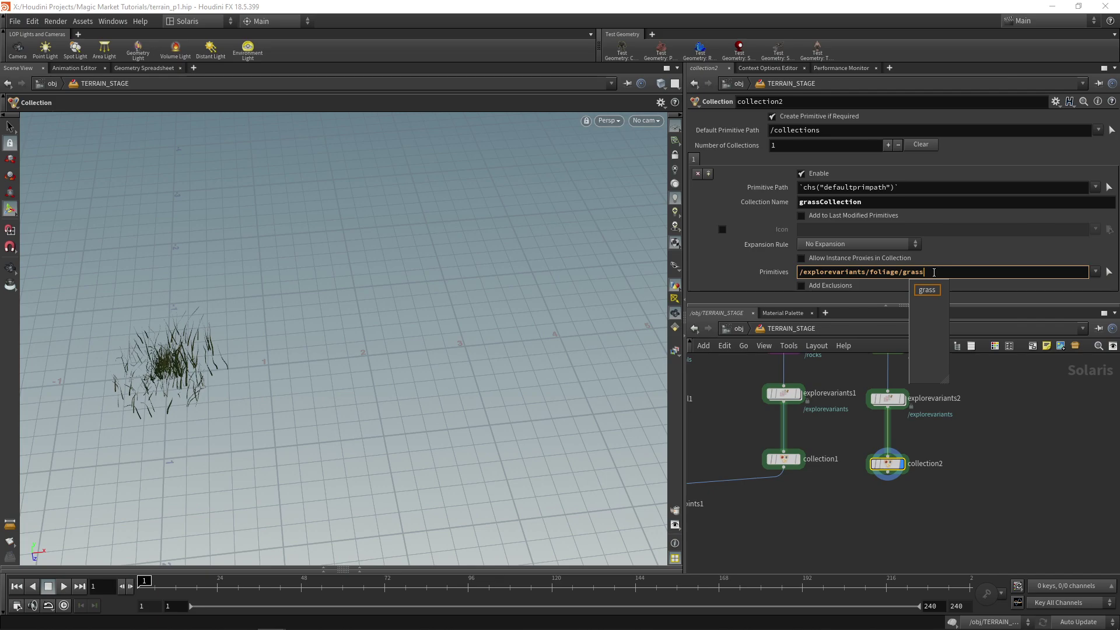
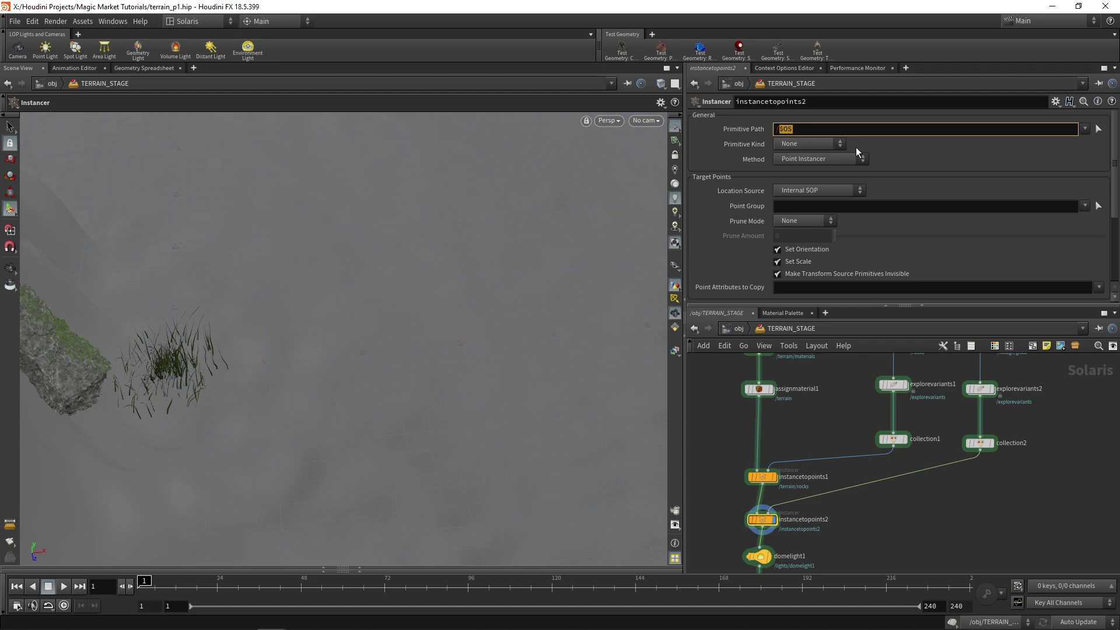
# Set instancetopoints2's primitive path to /terrain/foliage/grass.
pyautogui.write('terrain')
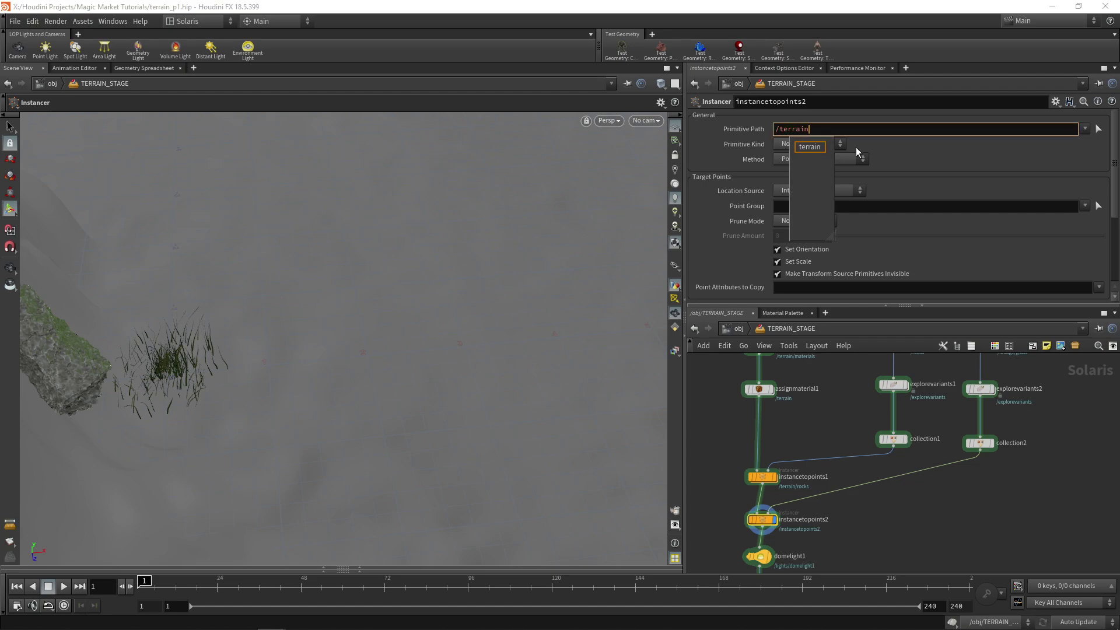
pyautogui.write('/foliag')
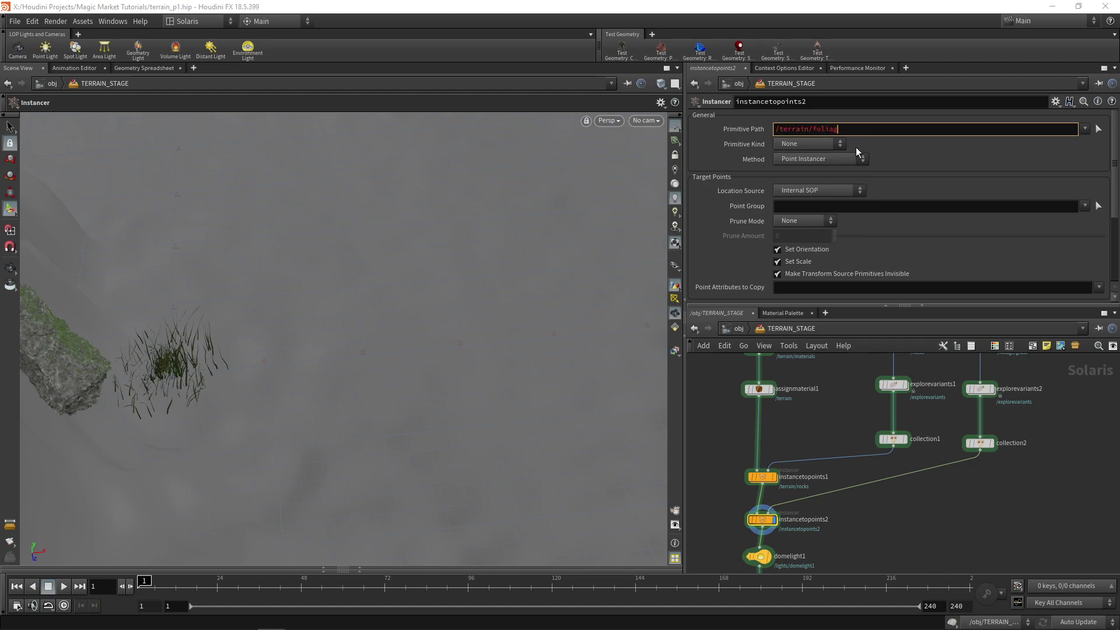
pyautogui.write('e/grass')
pyautogui.press('Return')
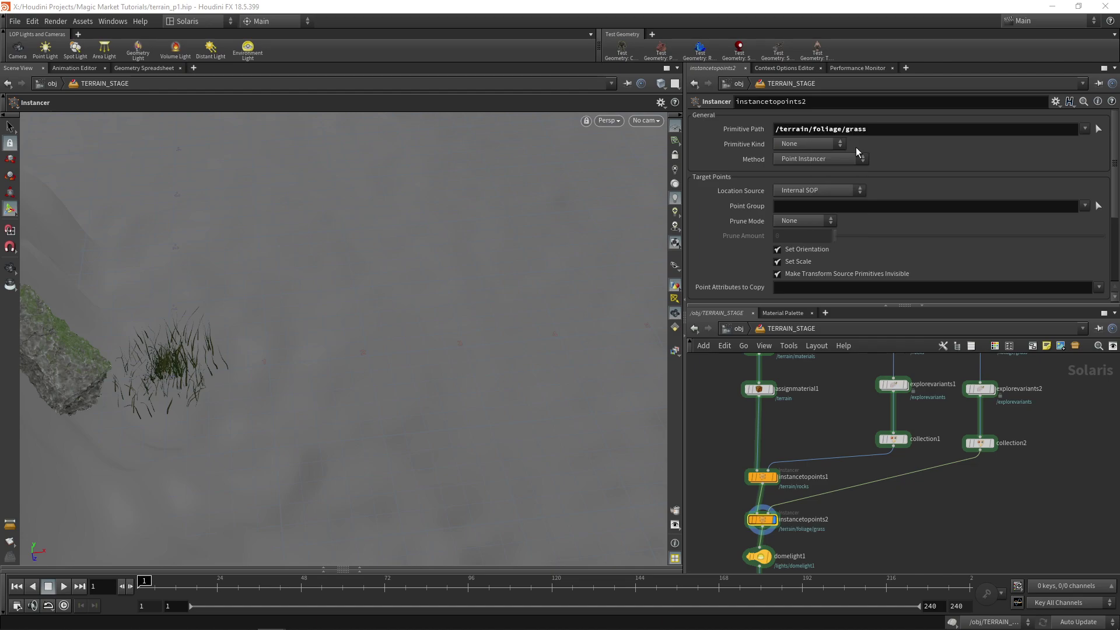
# Open the scene graph tree and expand terrain's foliage branch to examine the grass instancer's place in the hierarchy.
pyautogui.click(359, 569)
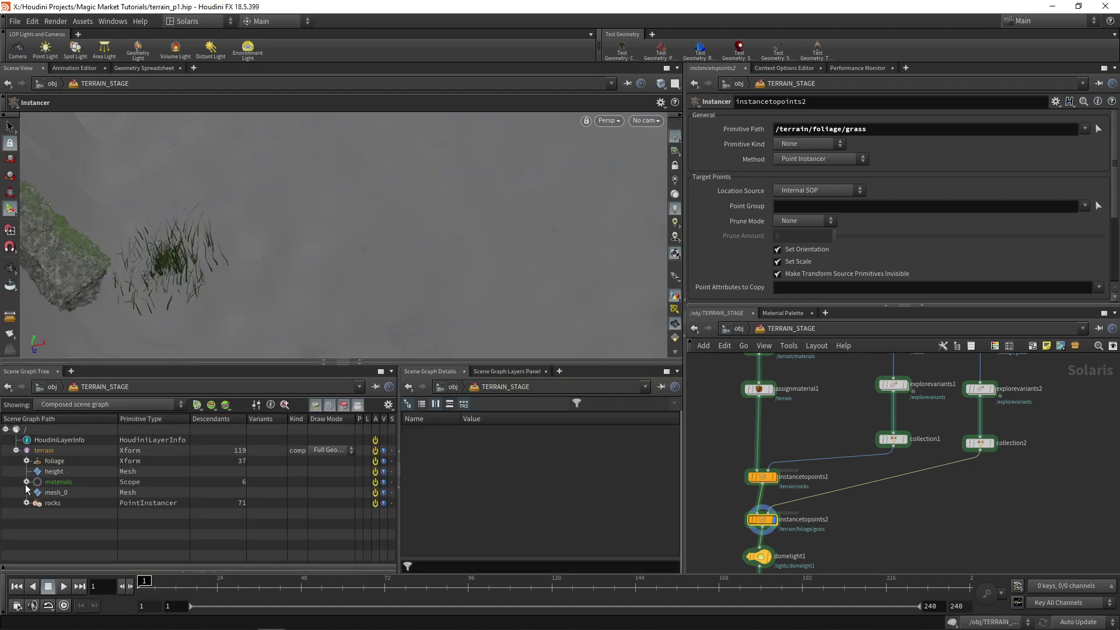
pyautogui.click(31, 453)
pyautogui.click(26, 461)
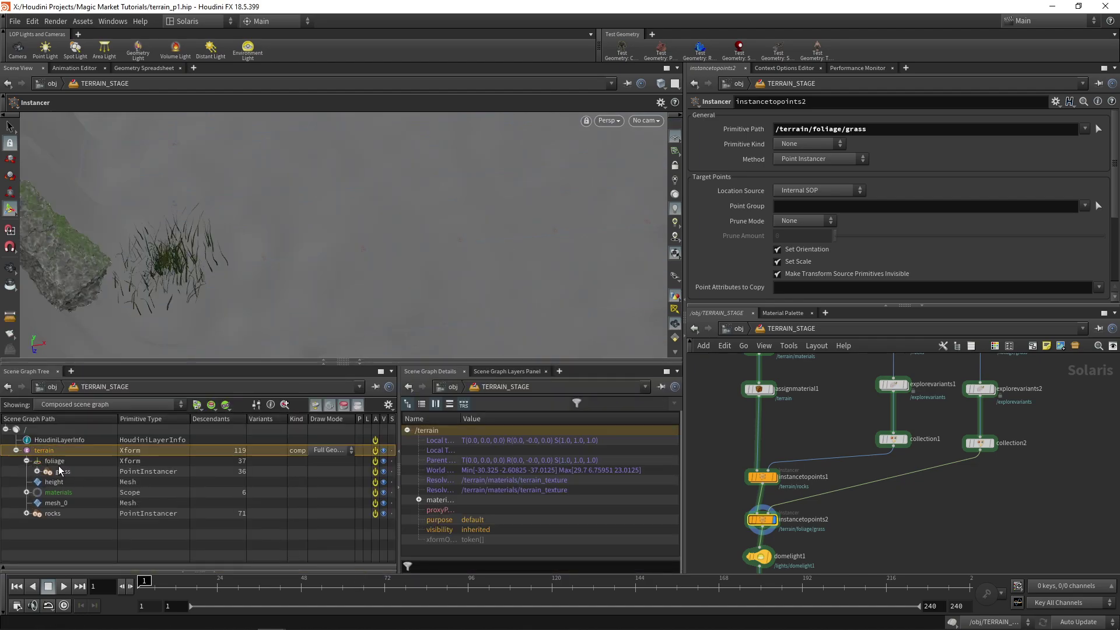
# Set instancetopoints2's location source to External SOP.
pyautogui.moveTo(933, 518); pyautogui.dragTo(941, 492, button='middle')
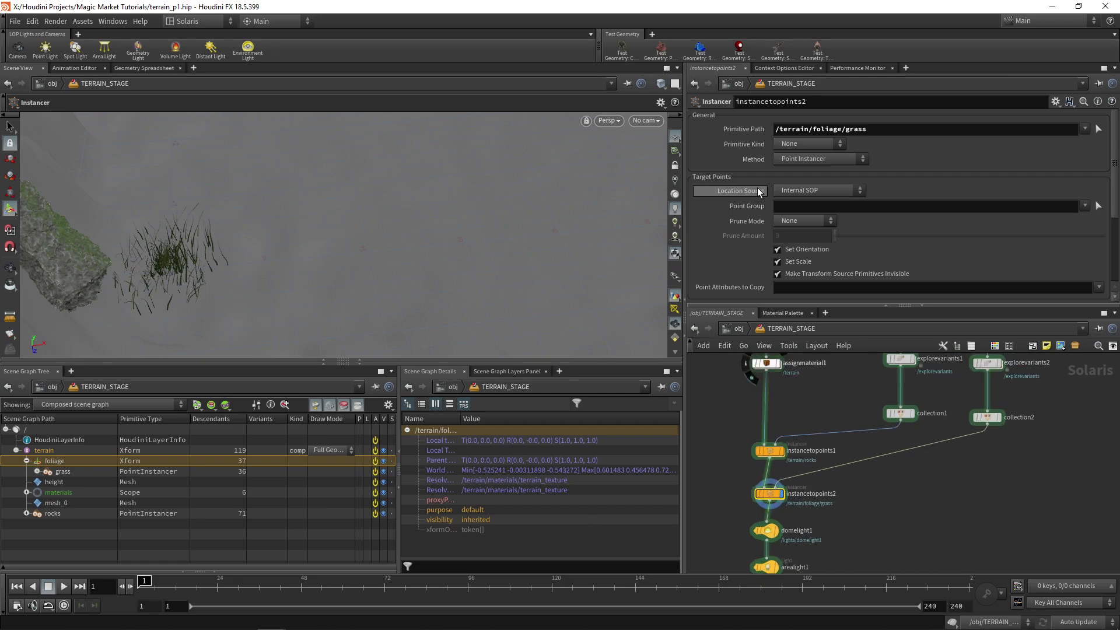
pyautogui.click(820, 190)
pyautogui.click(817, 202)
pyautogui.scroll(-2, 737, 239)
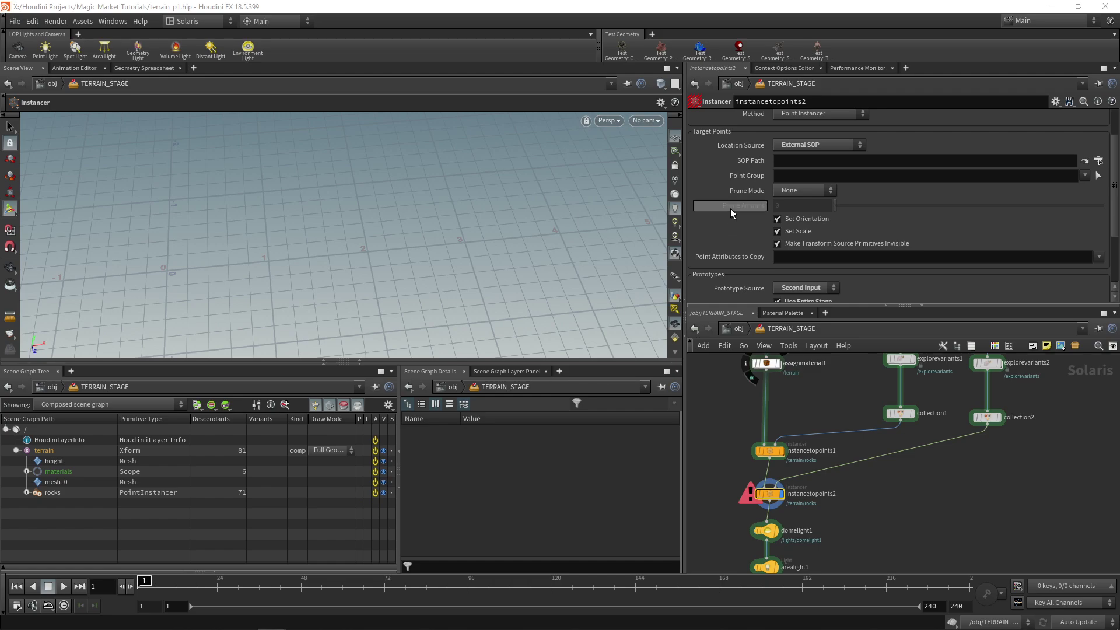
# Use the second input as instancetopoints2's prototype source, turn off Use Entire Stage, and enter grassCollection as the prototype primitives.
pyautogui.scroll(-3, 732, 222)
pyautogui.click(802, 204)
pyautogui.click(799, 228)
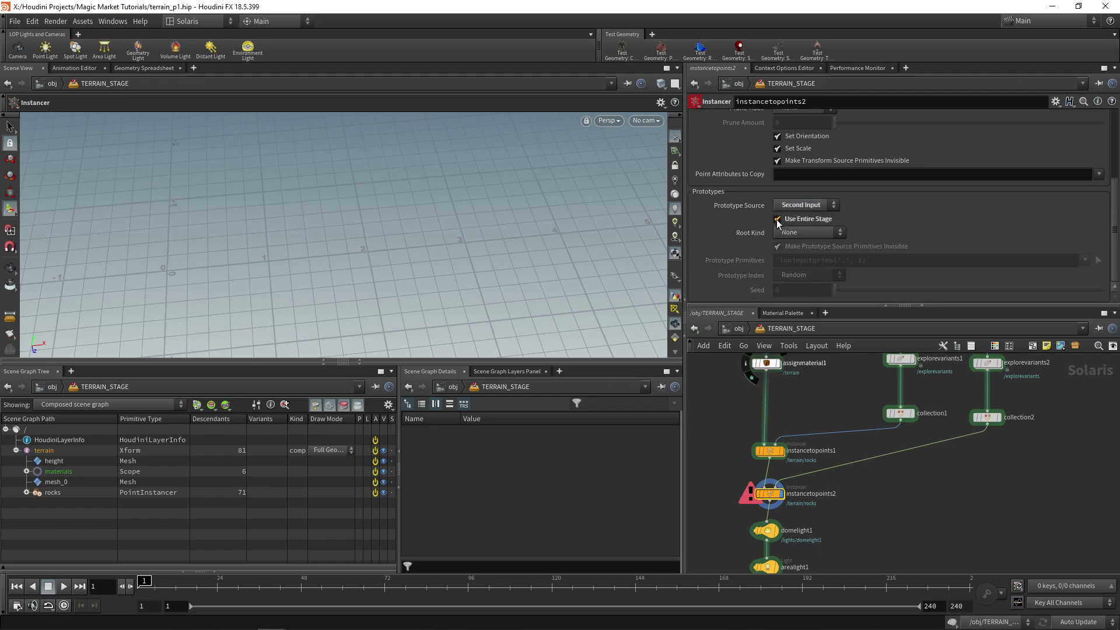
pyautogui.click(785, 220)
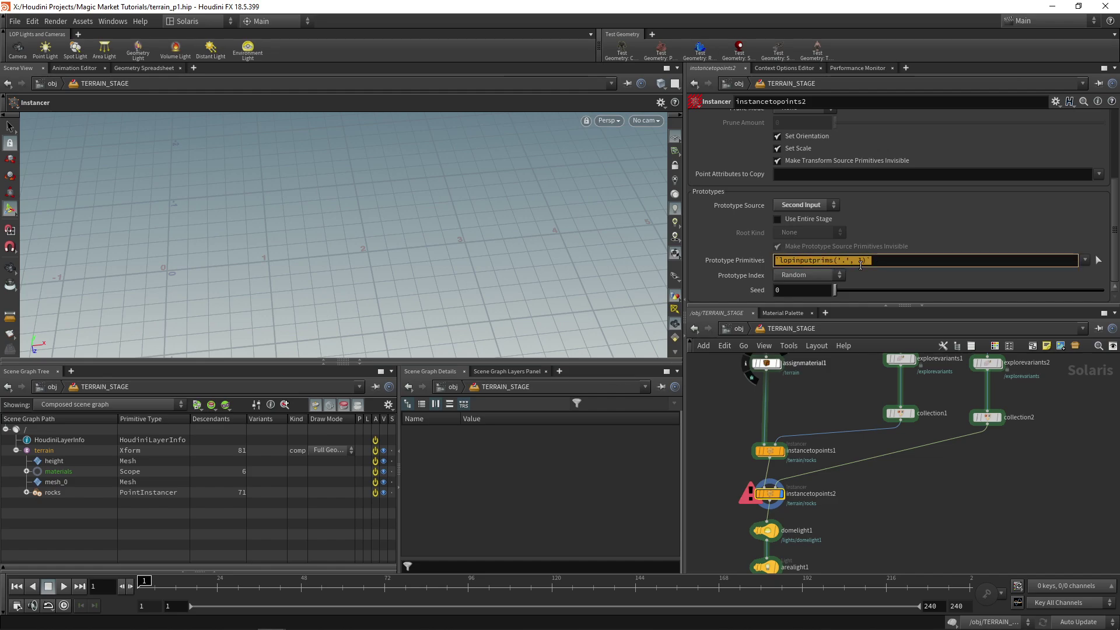
pyautogui.press('BackSpace')
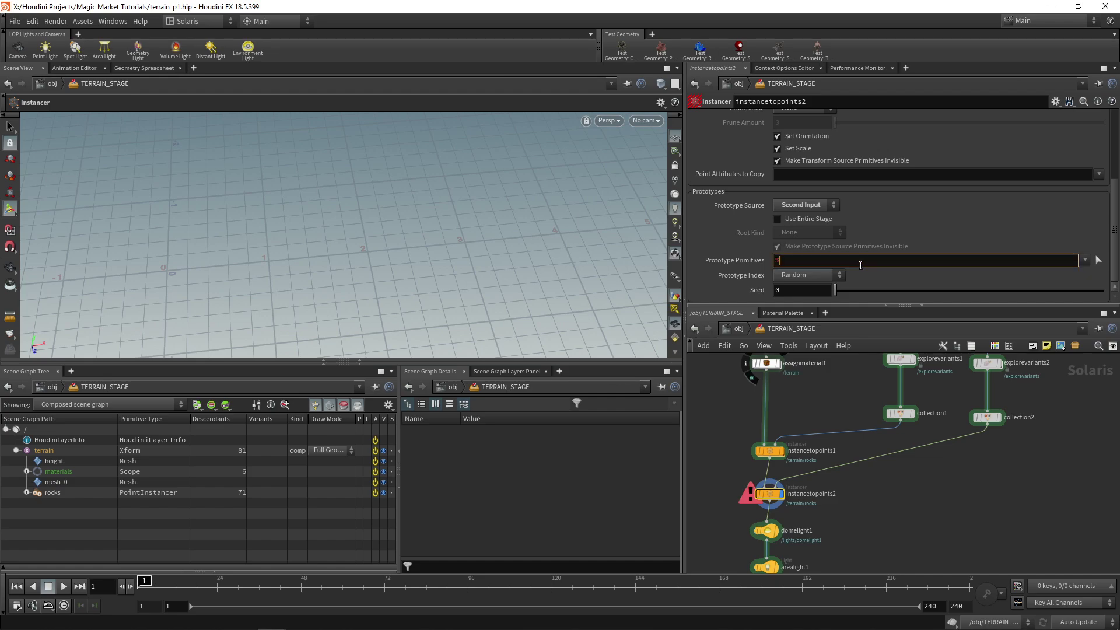
pyautogui.write('%grassCOu')
# Inside TERRAIN_INSTANCE_POINTS, duplicate the node chain from add_coverage_attrib to ROCK_INSTANCE_POINTS beside the original, fed by normal1.
pyautogui.doubleClick(792, 481)
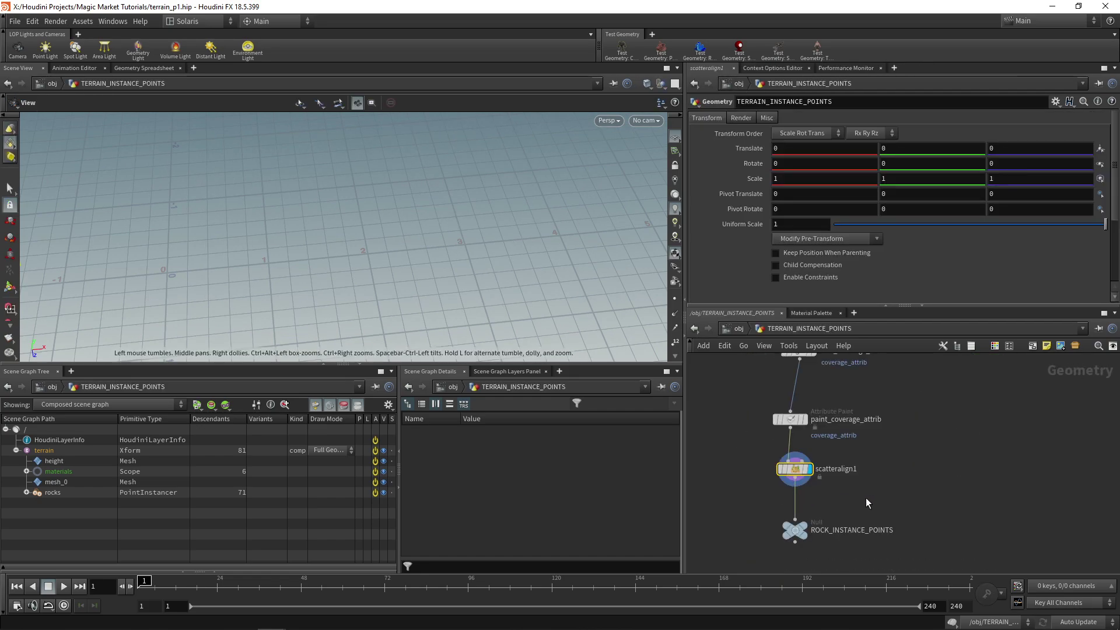
pyautogui.scroll(-2, 873, 513)
pyautogui.moveTo(866, 488); pyautogui.dragTo(834, 462, button='middle')
pyautogui.scroll(-2, 833, 463)
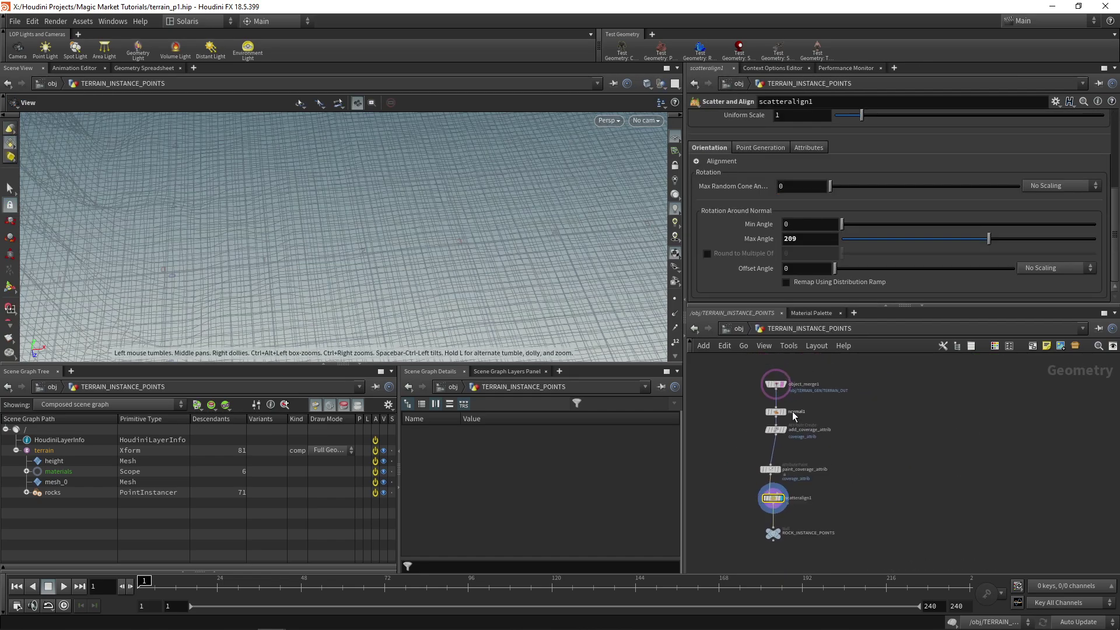
pyautogui.hotkey('ctrl', 'z')
pyautogui.moveTo(731, 555); pyautogui.dragTo(905, 446)
pyautogui.scroll(3, 855, 428)
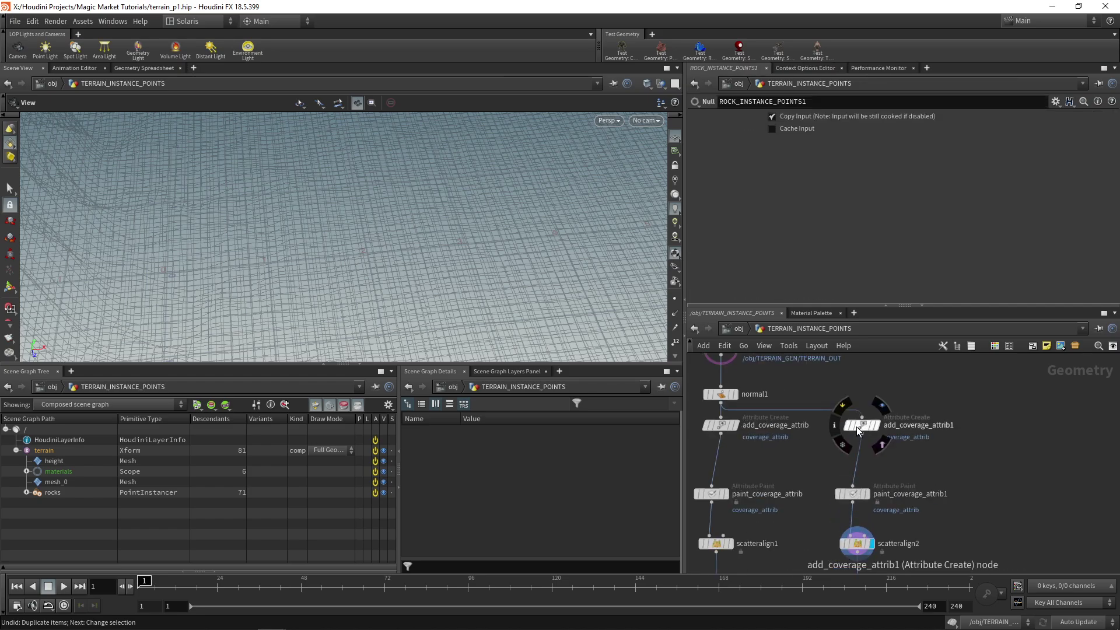
# Display paint_coverage_attrib1 and reset all of its painted changes, clearing the coverage copied from the rocks.
pyautogui.click(859, 425)
pyautogui.click(862, 513)
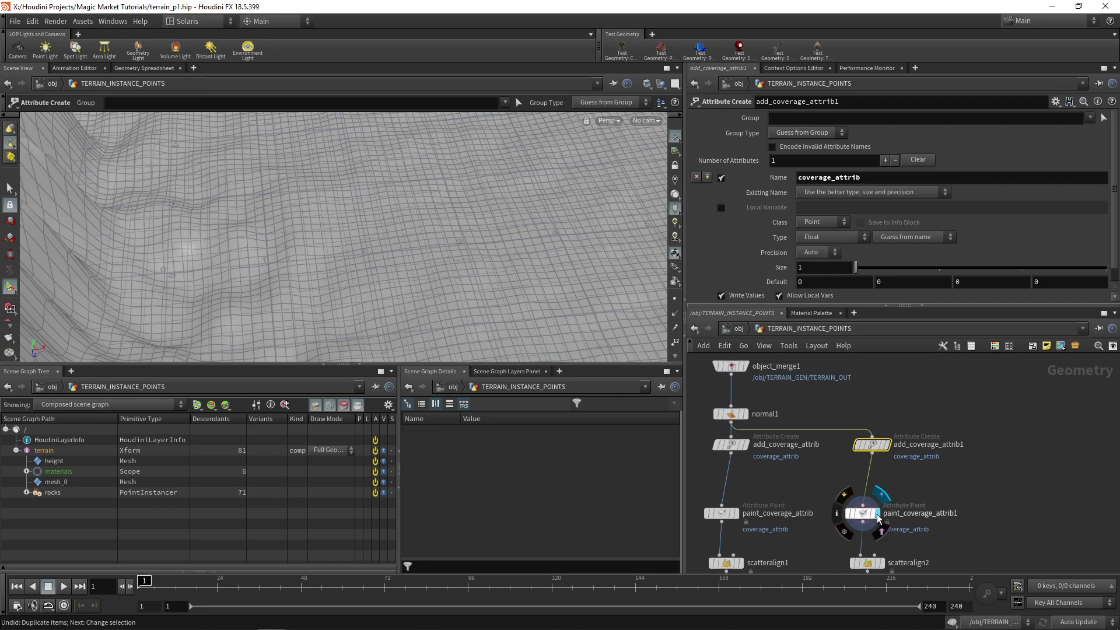
pyautogui.press('Return')
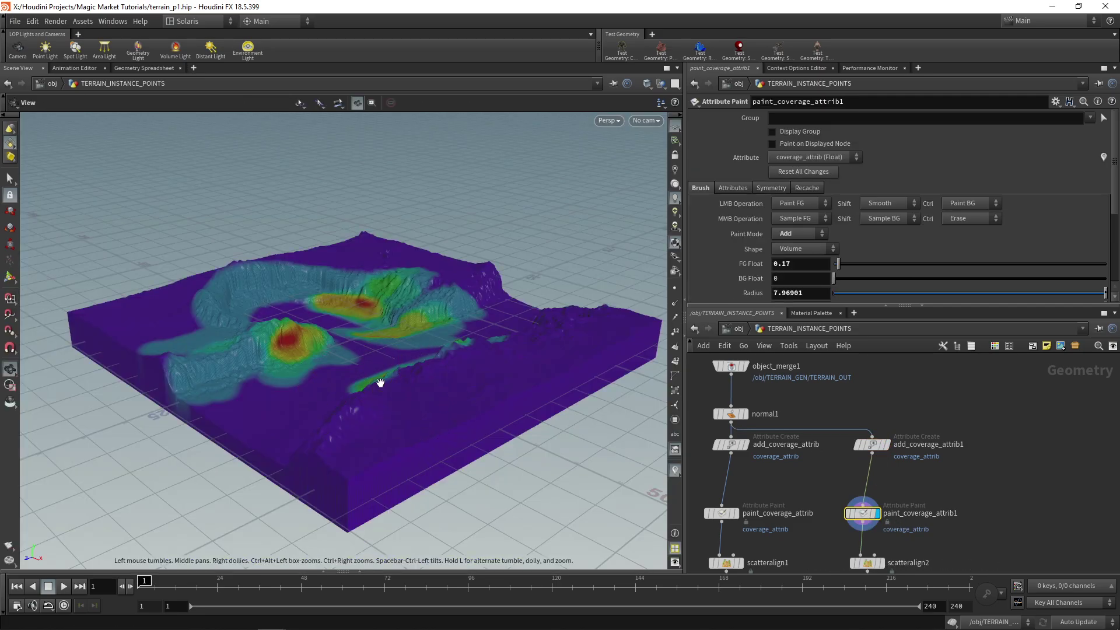
pyautogui.keyDown('alt'); pyautogui.moveTo(381, 383); pyautogui.dragTo(342, 337); pyautogui.keyUp('alt')
pyautogui.moveTo(343, 337)
pyautogui.keyDown('alt'); pyautogui.mouseDown(button='right')
pyautogui.moveTo(357, 327)
pyautogui.moveTo(344, 338)
pyautogui.mouseUp(button='right'); pyautogui.keyUp('alt')
pyautogui.click(807, 174)
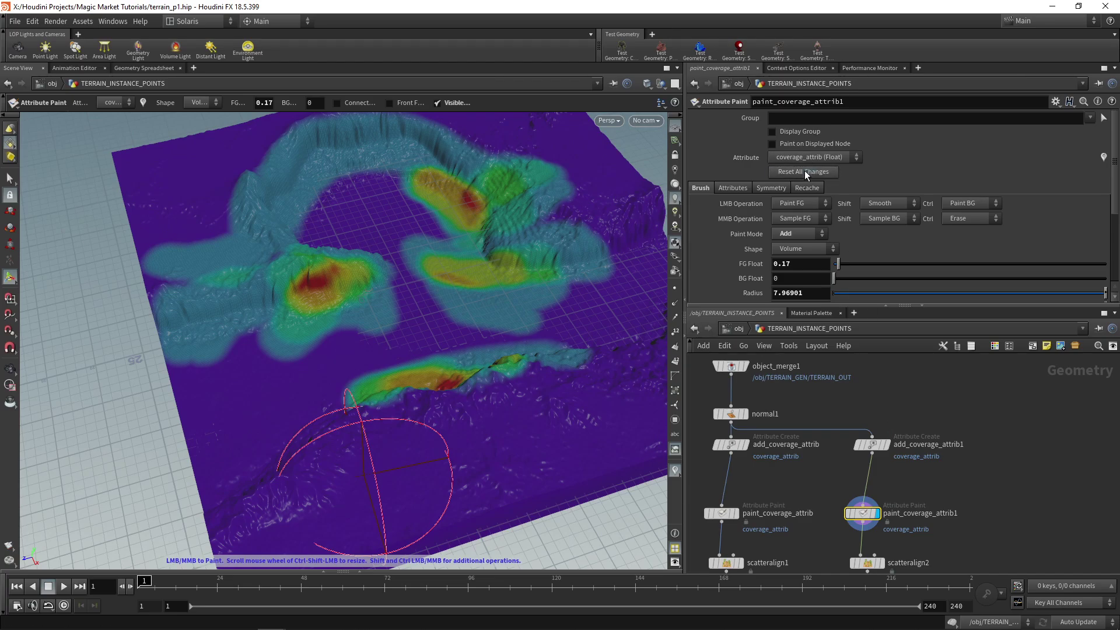
# Paint new grass coverage patches across the terrain with paint_coverage_attrib1, using a brush radius of 1.97885 and an FG float of 0.71.
pyautogui.scroll(5, 225, 361)
pyautogui.press('Escape')
pyautogui.moveTo(315, 361)
pyautogui.keyDown('alt'); pyautogui.mouseDown(button='middle')
pyautogui.moveTo(243, 360)
pyautogui.moveTo(263, 357)
pyautogui.mouseUp(button='middle'); pyautogui.keyUp('alt')
pyautogui.scroll(-6, 131, 344)
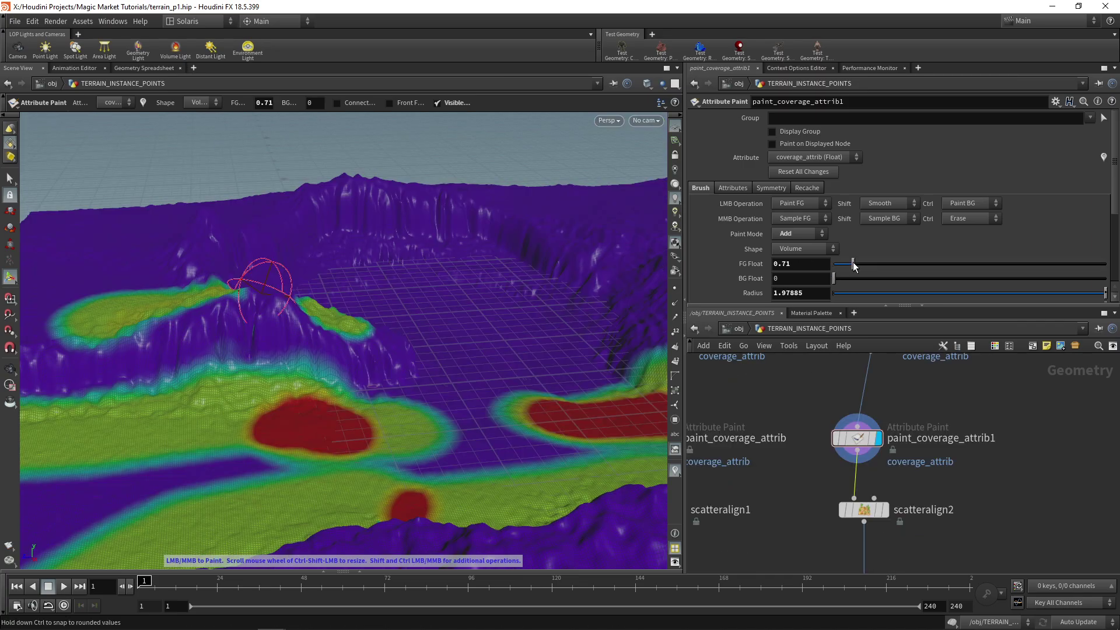
pyautogui.scroll(2, 950, 458)
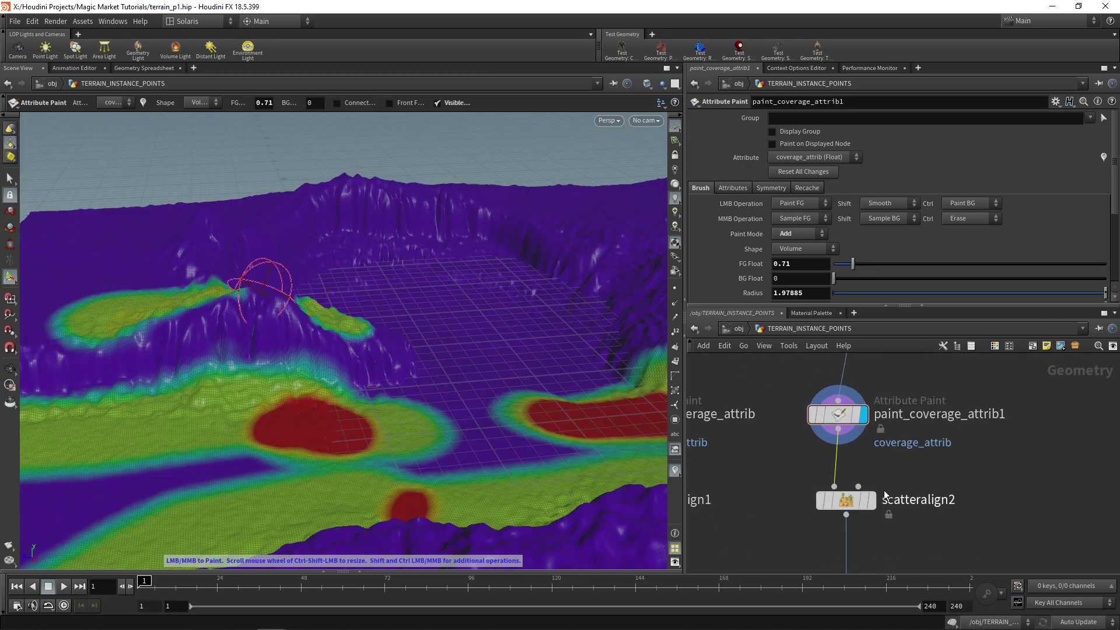
# Display scatteralign2 and raise its Coverage to 3 for a denser scatter of grass points.
pyautogui.click(847, 501)
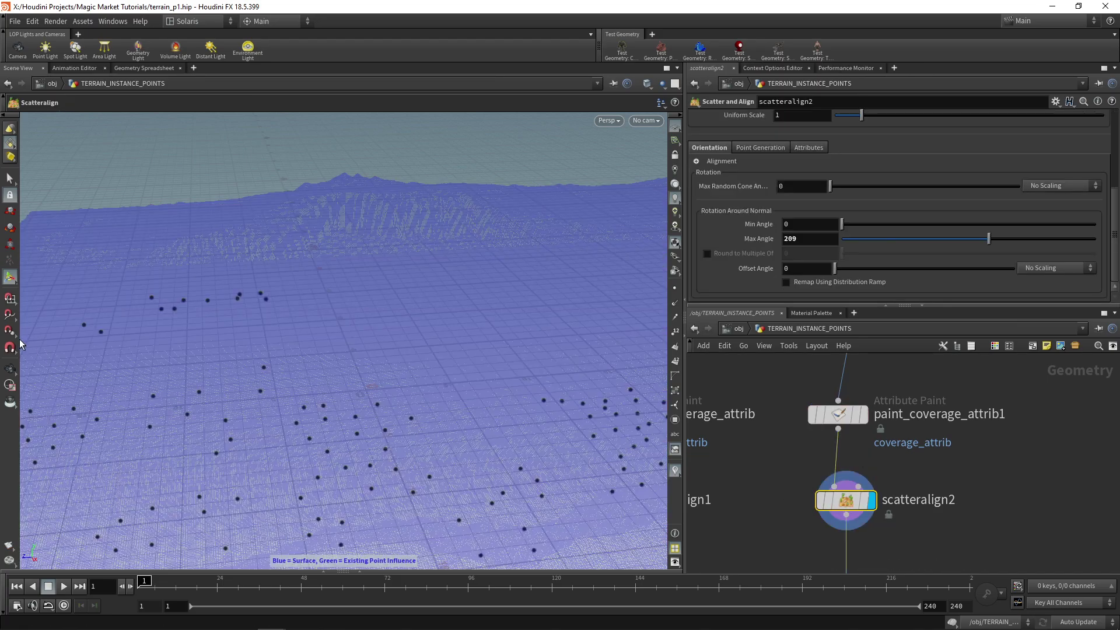
pyautogui.click(10, 368)
pyautogui.scroll(-3, 386, 330)
pyautogui.scroll(7, 736, 210)
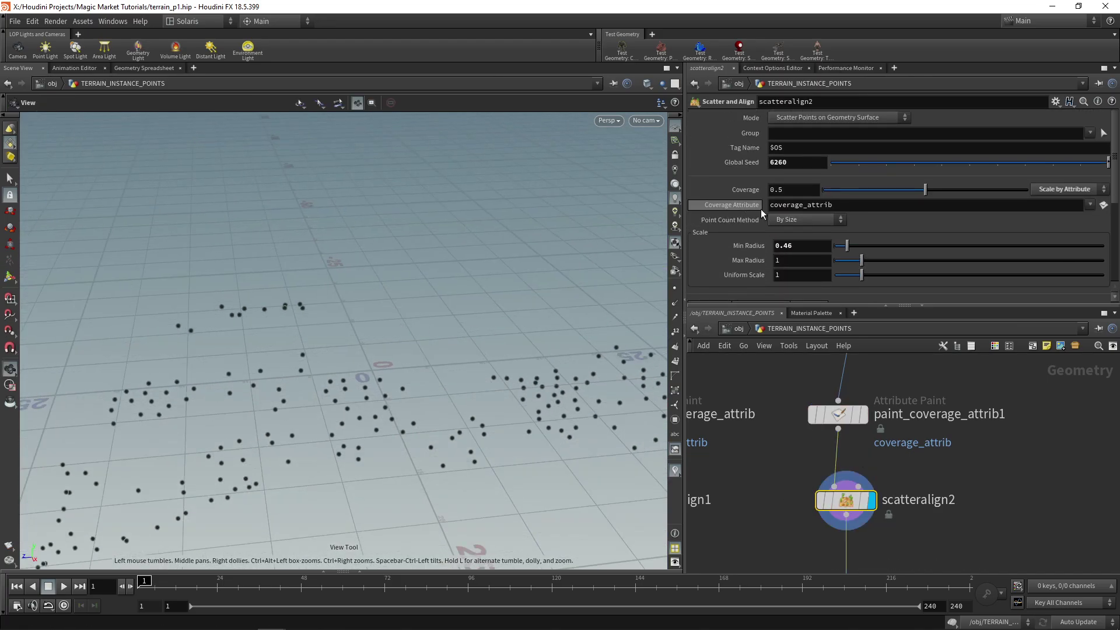
pyautogui.moveTo(964, 191); pyautogui.dragTo(1111, 182)
pyautogui.moveTo(774, 199); pyautogui.dragTo(914, 180, button='middle')
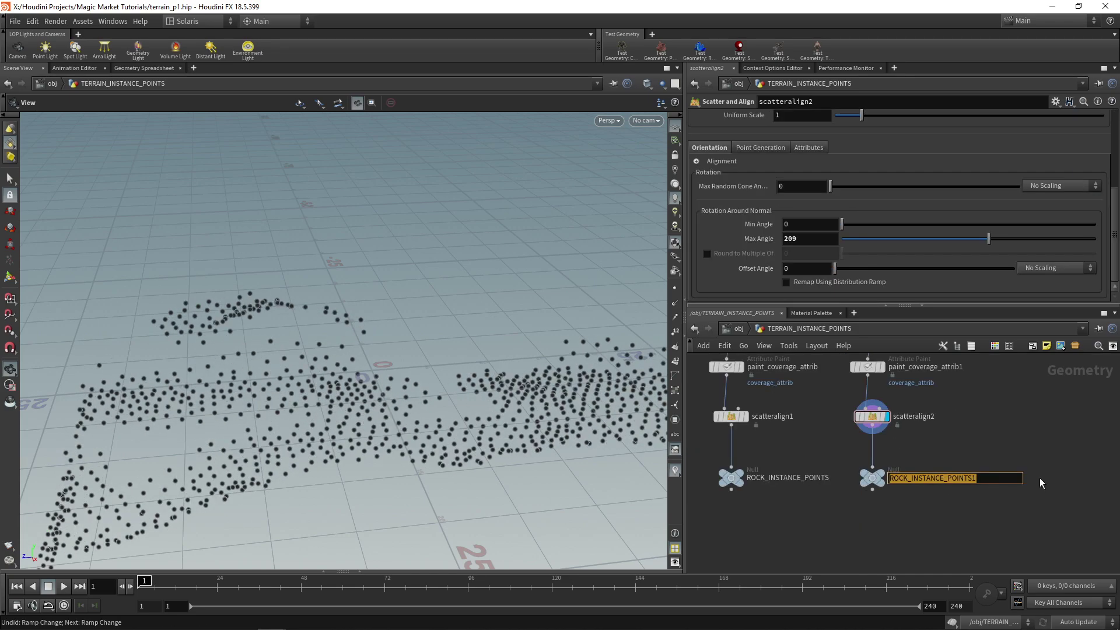
# Rename the null below scatteralign2 to GRASS_INSTANCE_POINTS.
pyautogui.write('GRASS_INSTAN')
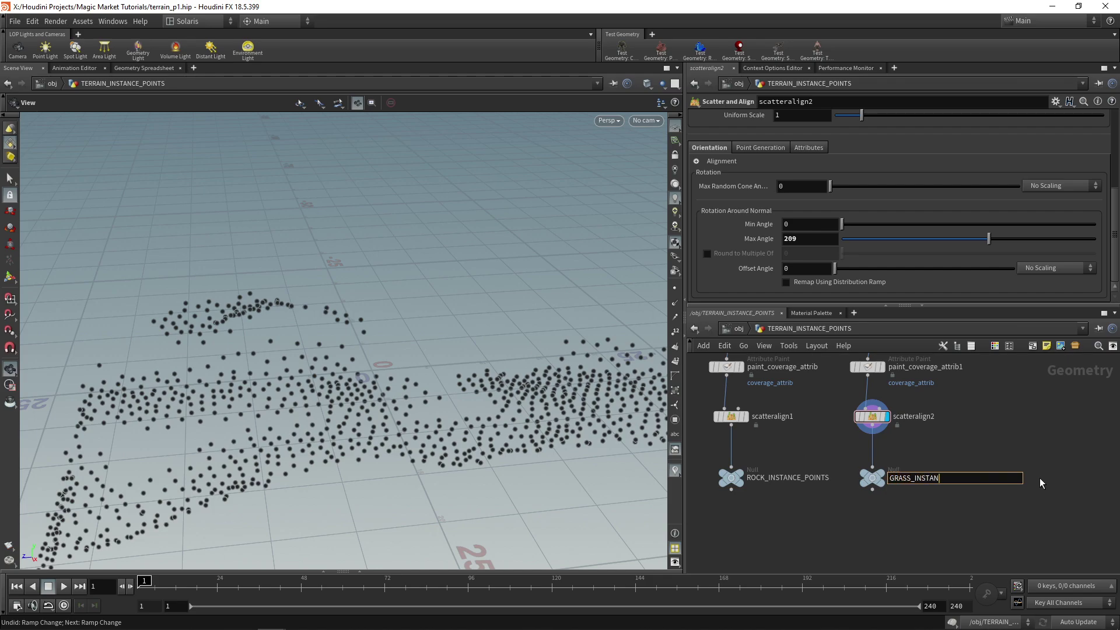
pyautogui.write('CE_POINTS')
pyautogui.press('Return')
# In TERRAIN_STAGE, set instancetopoints2's external SOP path to /obj/TERRAIN_INSTANCE_POINTS/GRASS_INSTANCE_POINTS and inspect the instances on the terrain.
pyautogui.click(739, 329)
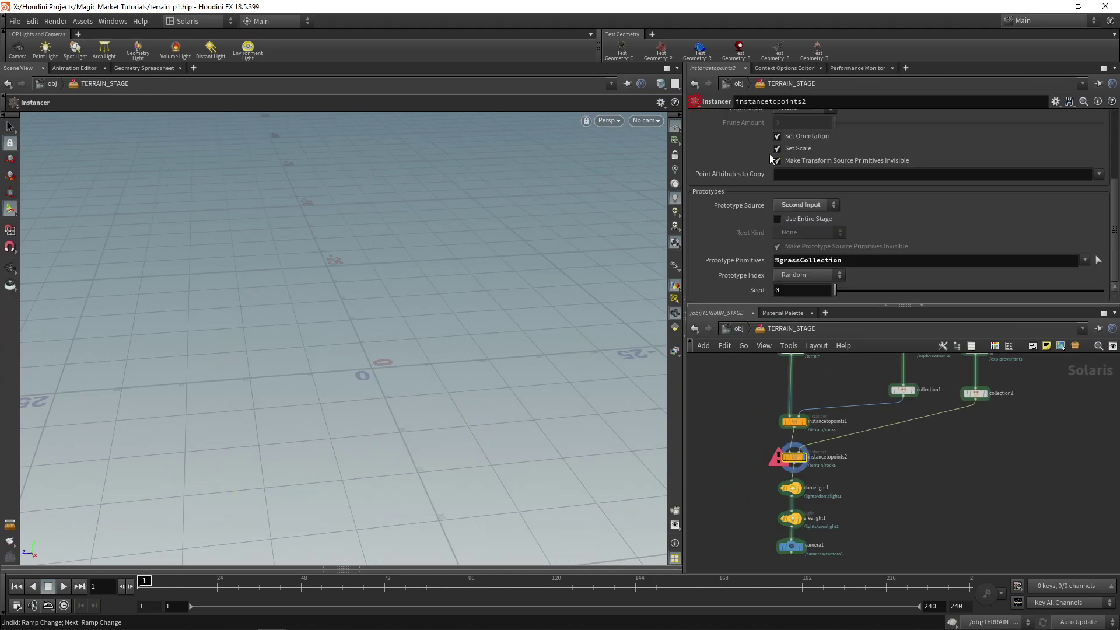
pyautogui.scroll(3, 741, 244)
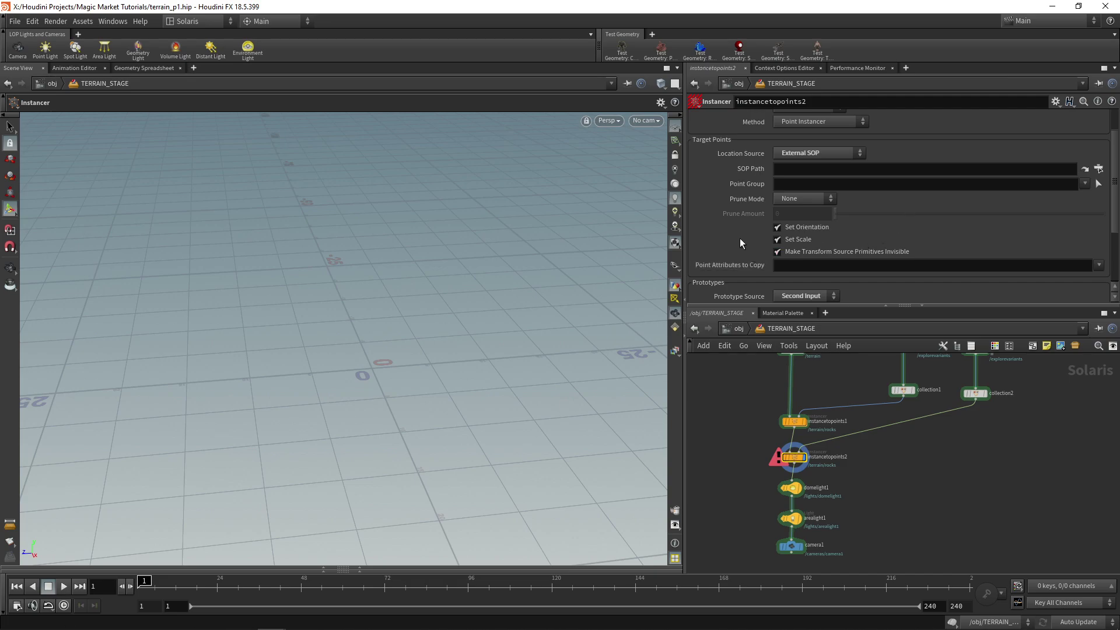
pyautogui.scroll(1, 741, 244)
pyautogui.click(1099, 184)
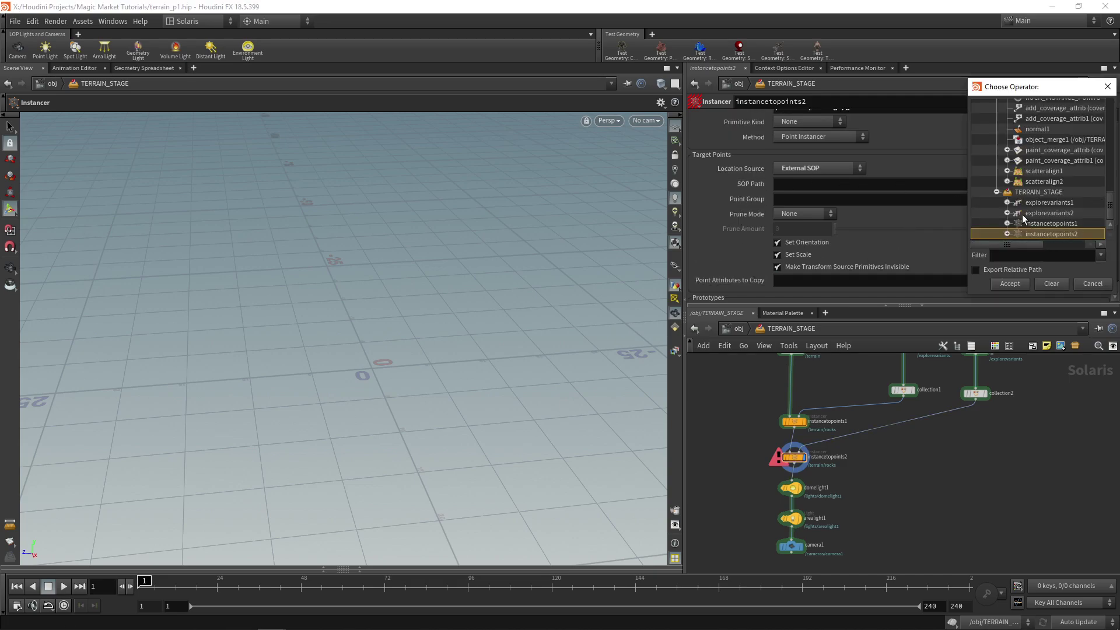
pyautogui.scroll(12, 1022, 219)
pyautogui.press('space')
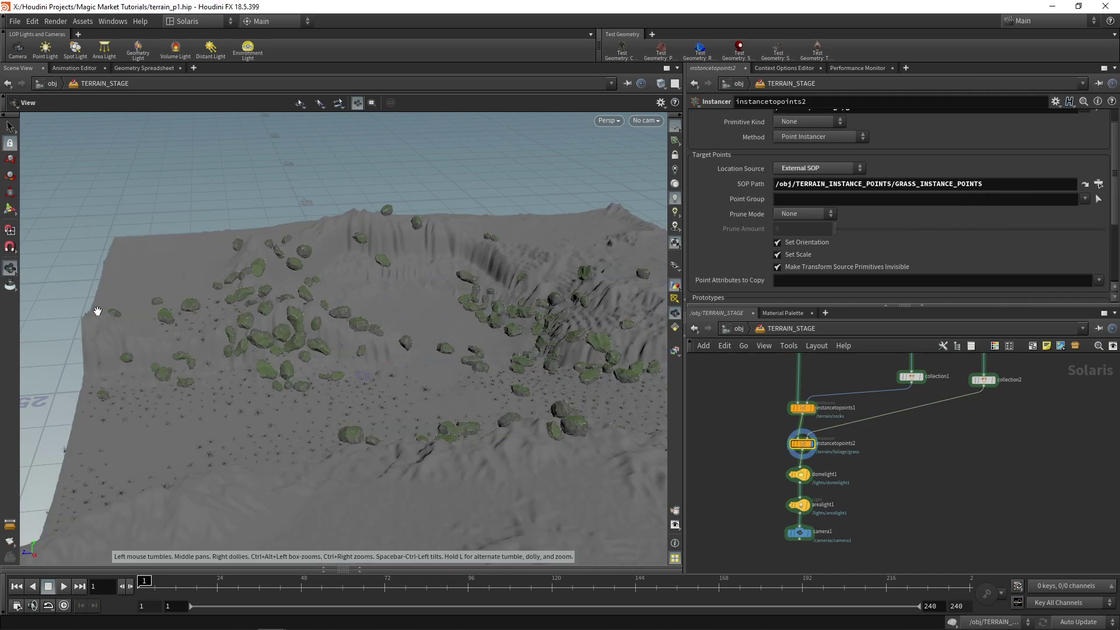
pyautogui.moveTo(350, 373); pyautogui.dragTo(445, 317)
pyautogui.scroll(6, 355, 425)
pyautogui.scroll(-6, 435, 317)
# Back in TERRAIN_INSTANCE_POINTS, set scatteralign2's Min Radius to 0.43, keeping the point count method By Size.
pyautogui.click(738, 328)
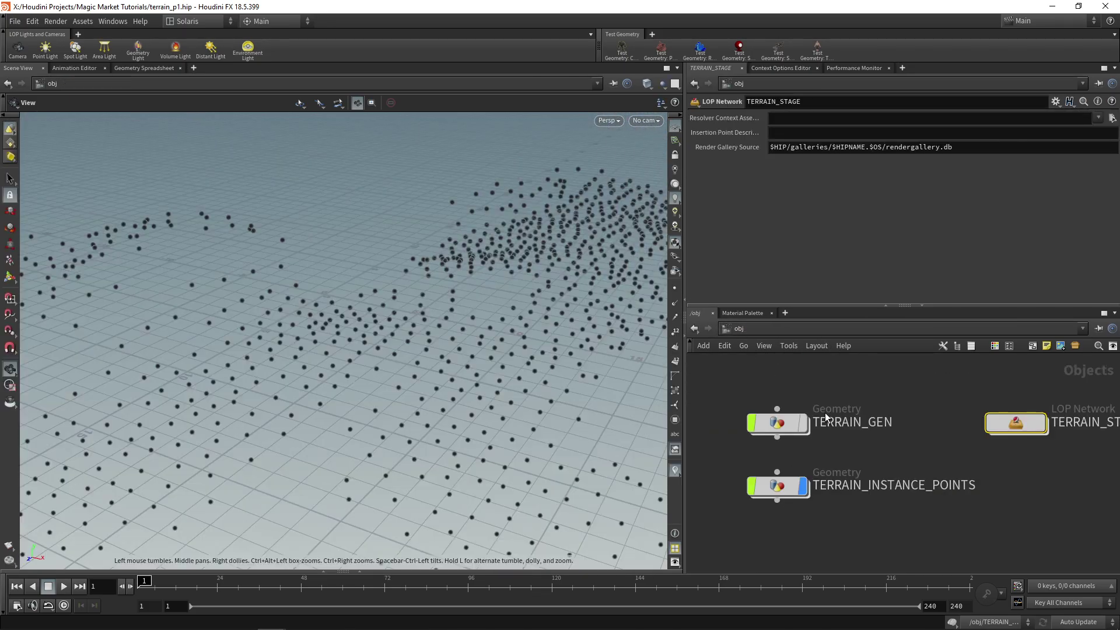
pyautogui.doubleClick(777, 485)
pyautogui.scroll(5, 402, 370)
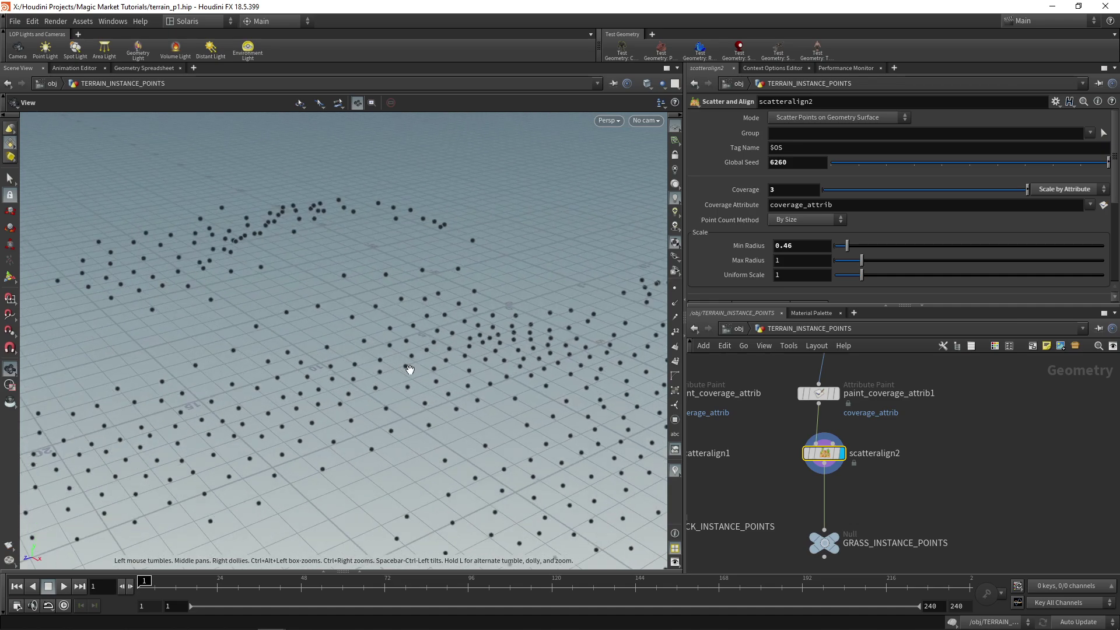
pyautogui.moveTo(410, 370); pyautogui.dragTo(394, 368, button='middle')
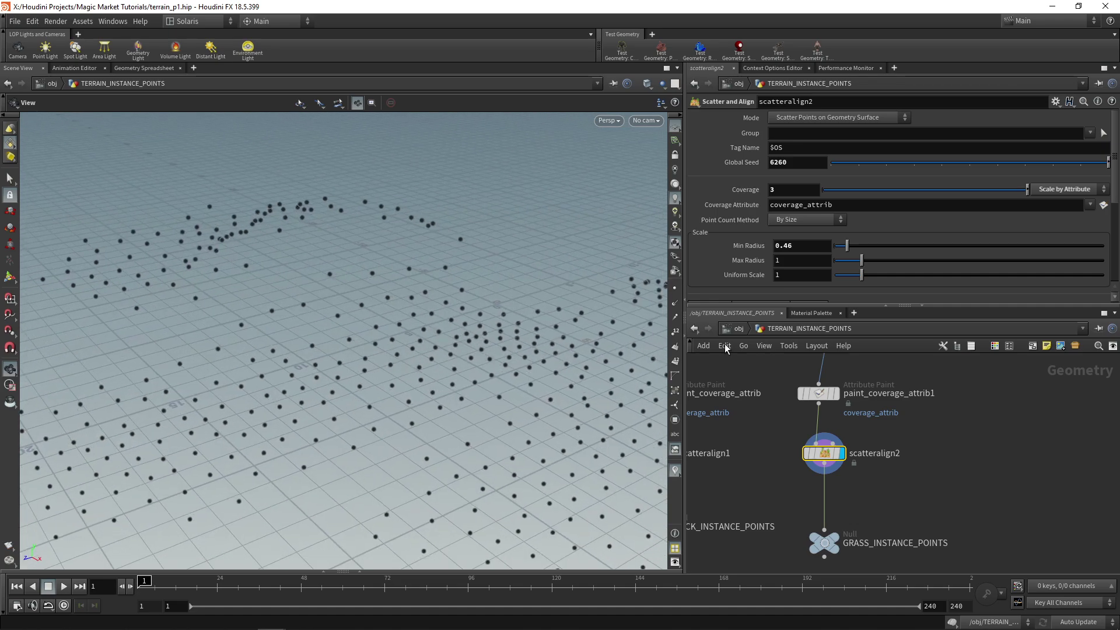
pyautogui.moveTo(847, 245); pyautogui.dragTo(855, 245)
pyautogui.scroll(-2, 512, 320)
pyautogui.scroll(-2, 513, 320)
pyautogui.moveTo(512, 320); pyautogui.dragTo(512, 279, button='middle')
pyautogui.click(847, 246)
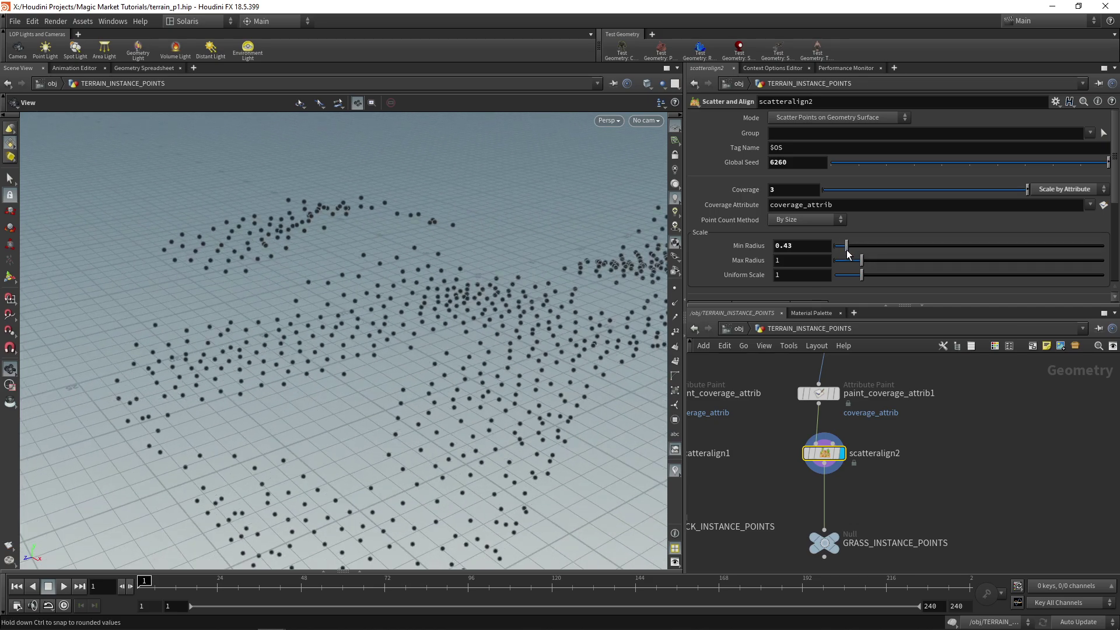
pyautogui.click(804, 219)
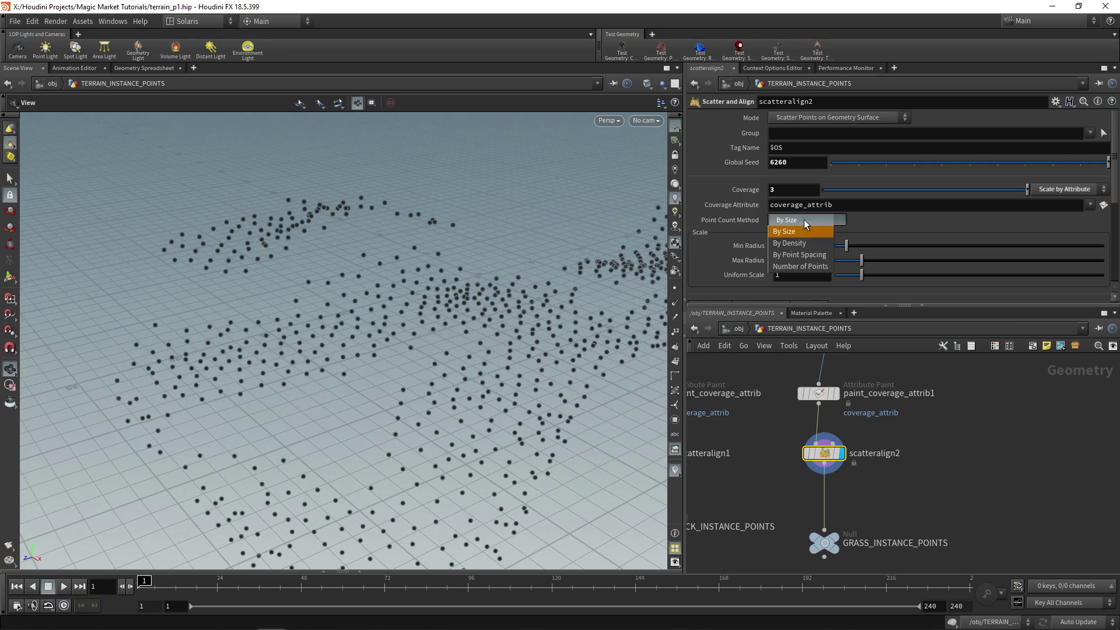
pyautogui.click(808, 231)
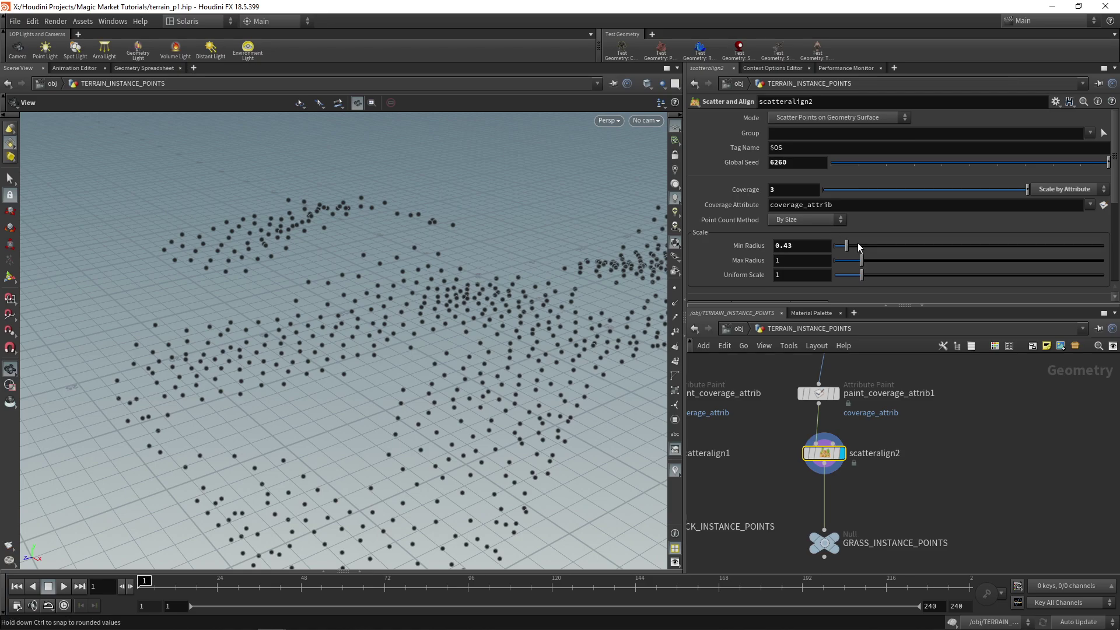
pyautogui.moveTo(866, 481); pyautogui.dragTo(853, 467, button='middle')
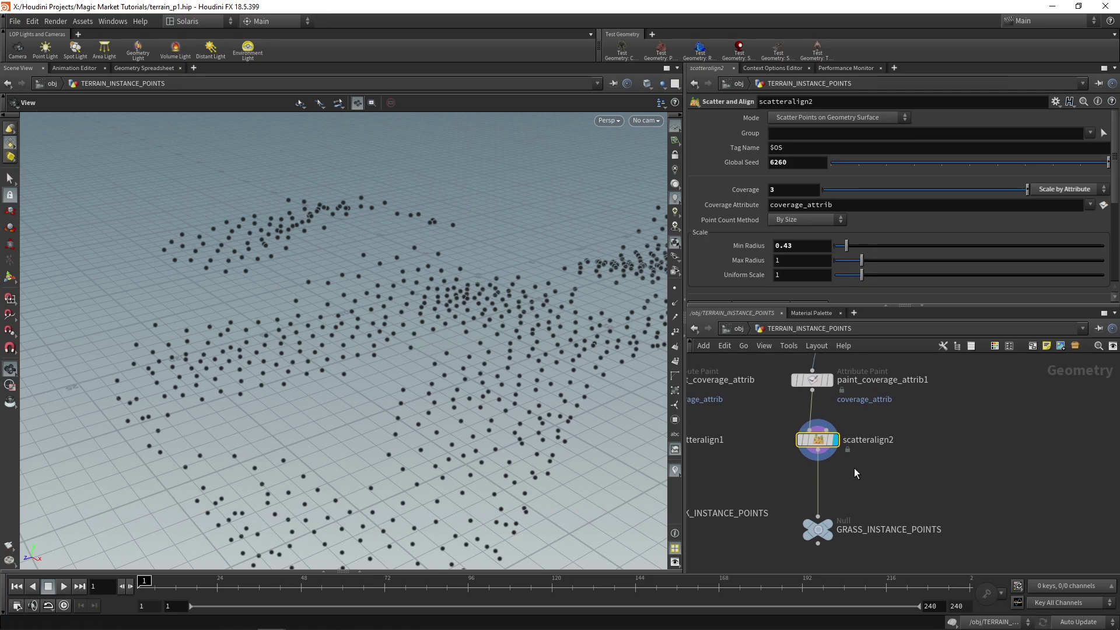
pyautogui.press('Tab')
pyautogui.write('wa')
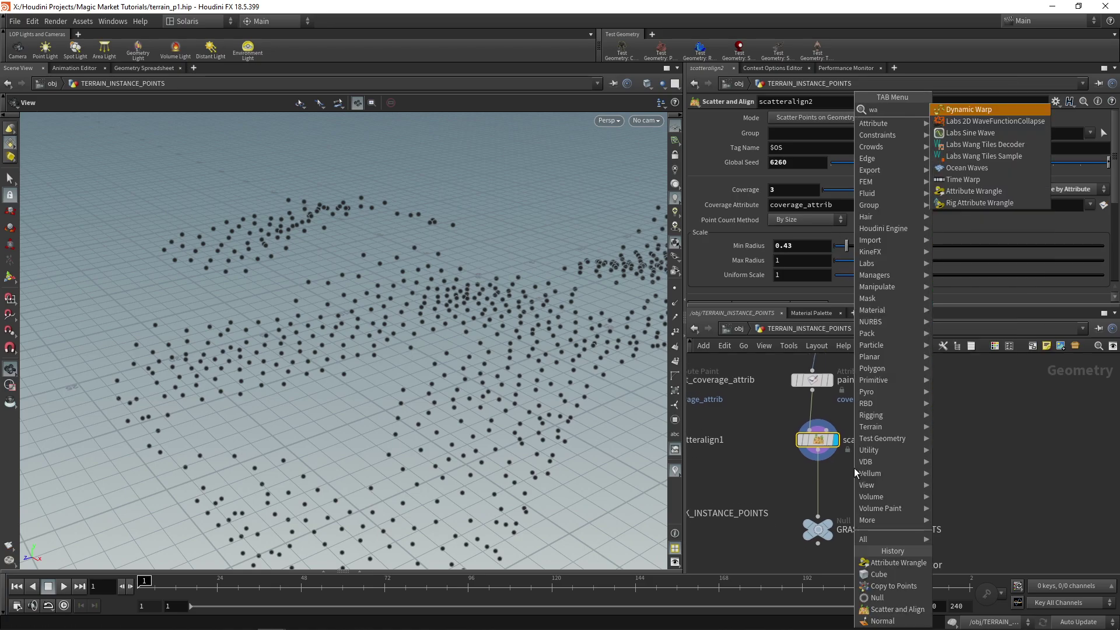
pyautogui.press('BackSpace')
pyautogui.write('r')
pyautogui.press('Return')
pyautogui.click(835, 474)
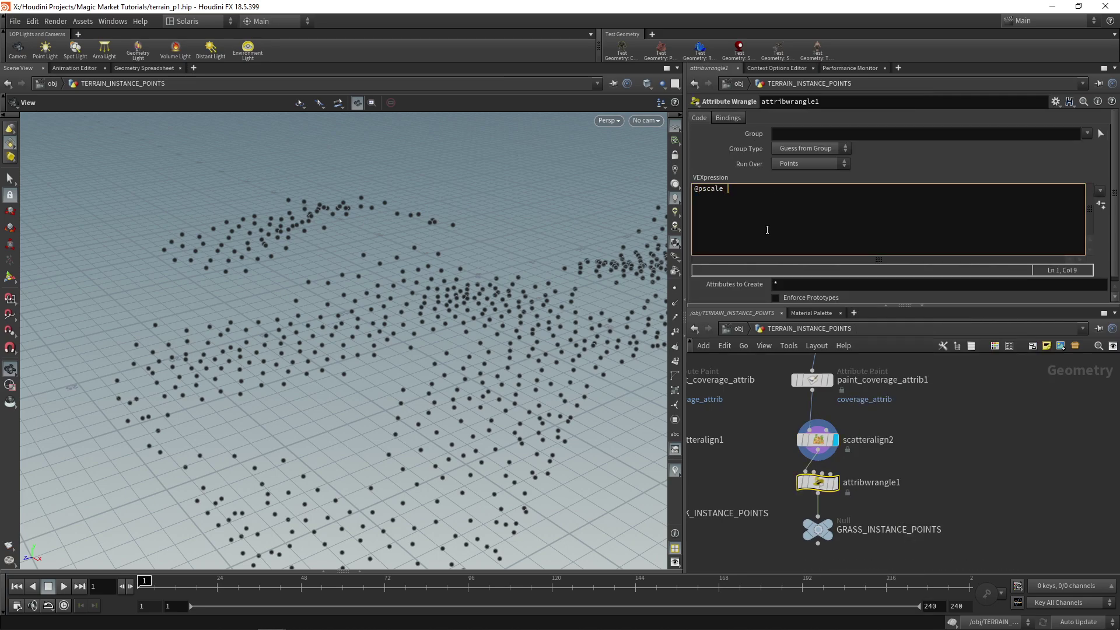
pyautogui.write('*= 3;')
# Display paint_coverage_attrib1 and examine the painted grass coverage across the terrain.
pyautogui.moveTo(861, 410); pyautogui.dragTo(864, 474, button='middle')
pyautogui.click(830, 445)
pyautogui.moveTo(272, 382)
pyautogui.mouseDown()
pyautogui.moveTo(439, 356)
pyautogui.moveTo(353, 310)
pyautogui.mouseUp()
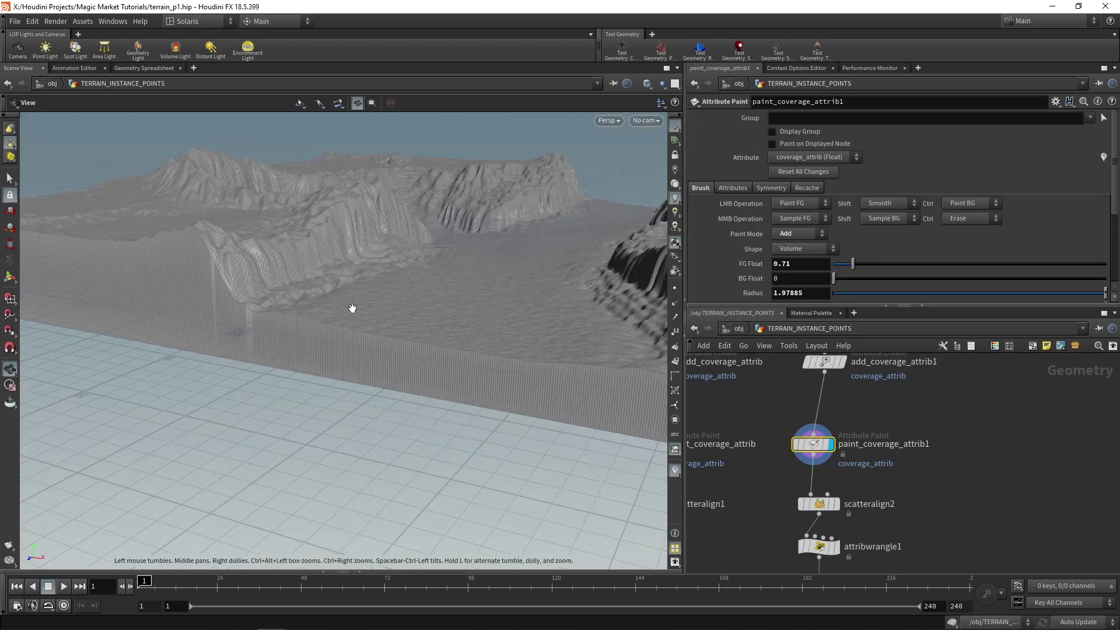
pyautogui.click(10, 277)
pyautogui.keyDown('alt'); pyautogui.moveTo(309, 366); pyautogui.dragTo(274, 344); pyautogui.keyUp('alt')
pyautogui.scroll(-1, 872, 511)
pyautogui.moveTo(872, 511); pyautogui.dragTo(851, 461, button='middle')
pyautogui.scroll(-2, 851, 464)
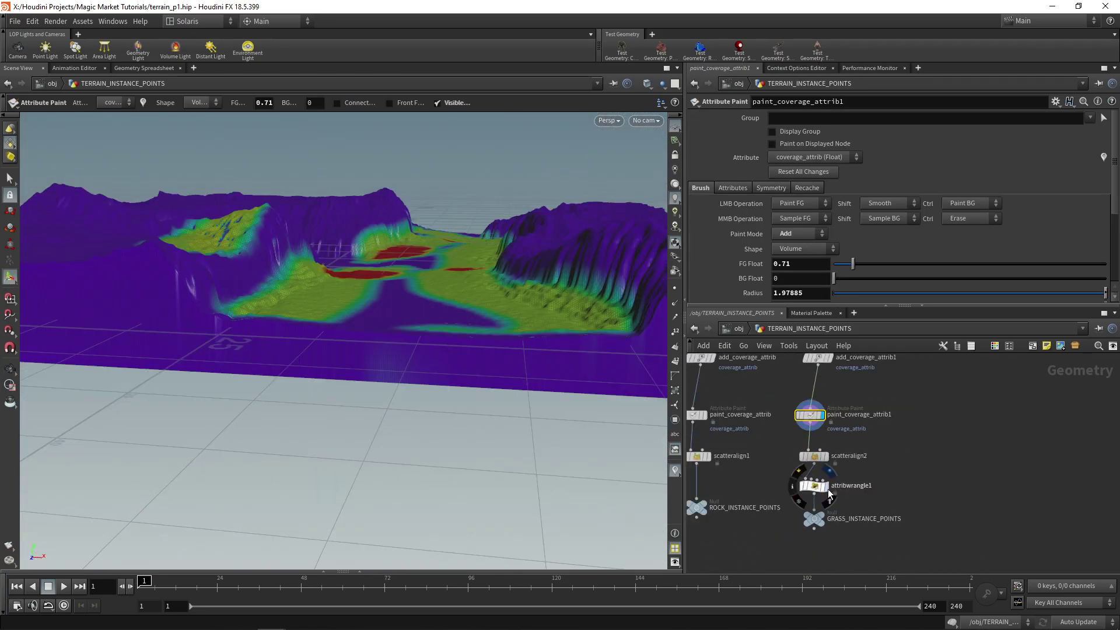
# Display GRASS_INSTANCE_POINTS as the network's output and check the scaled grass instances in TERRAIN_STAGE.
pyautogui.click(851, 487)
pyautogui.click(738, 83)
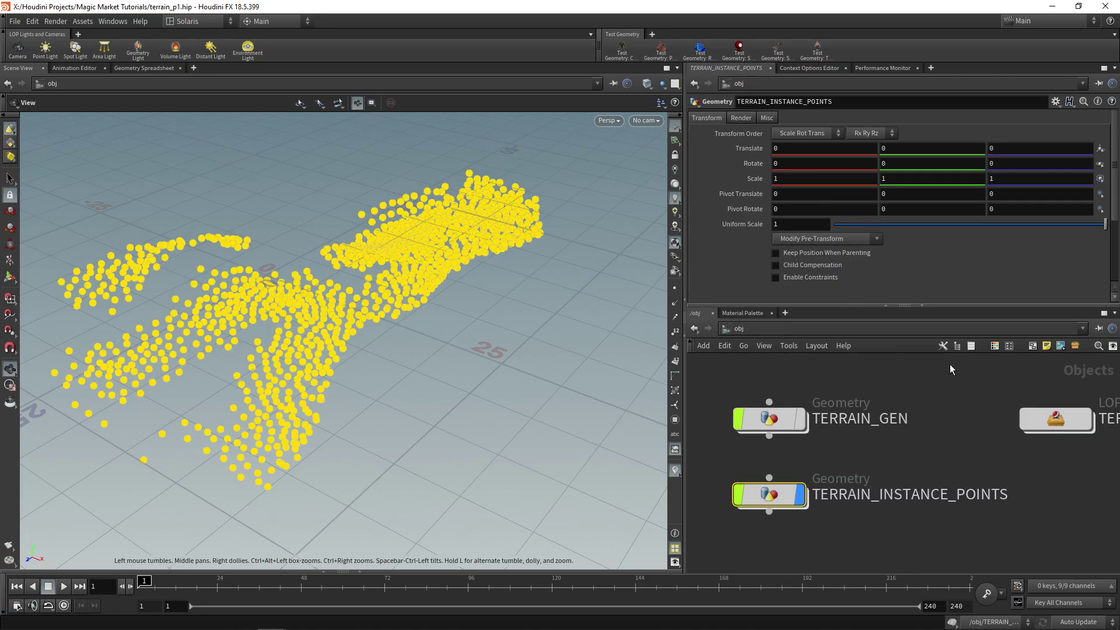
pyautogui.doubleClick(1063, 415)
pyautogui.scroll(5, 375, 292)
pyautogui.moveTo(340, 286); pyautogui.dragTo(417, 362)
# Return to TERRAIN_INSTANCE_POINTS and raise scatteralign2's Coverage to 6.4.
pyautogui.press('u')
pyautogui.doubleClick(781, 494)
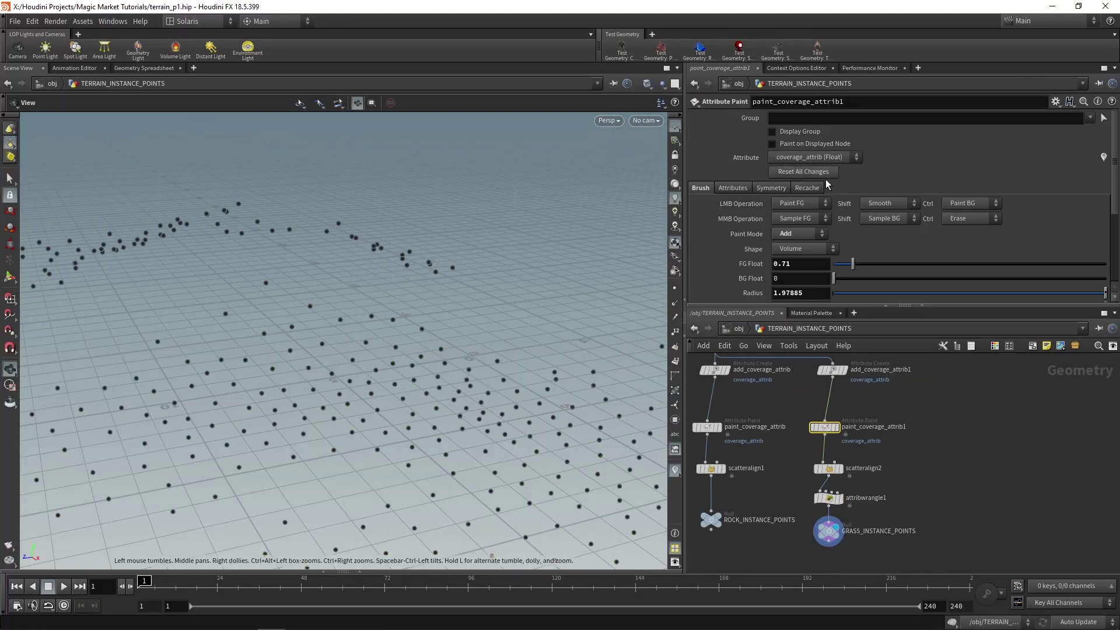
pyautogui.scroll(-1, 825, 180)
pyautogui.click(828, 468)
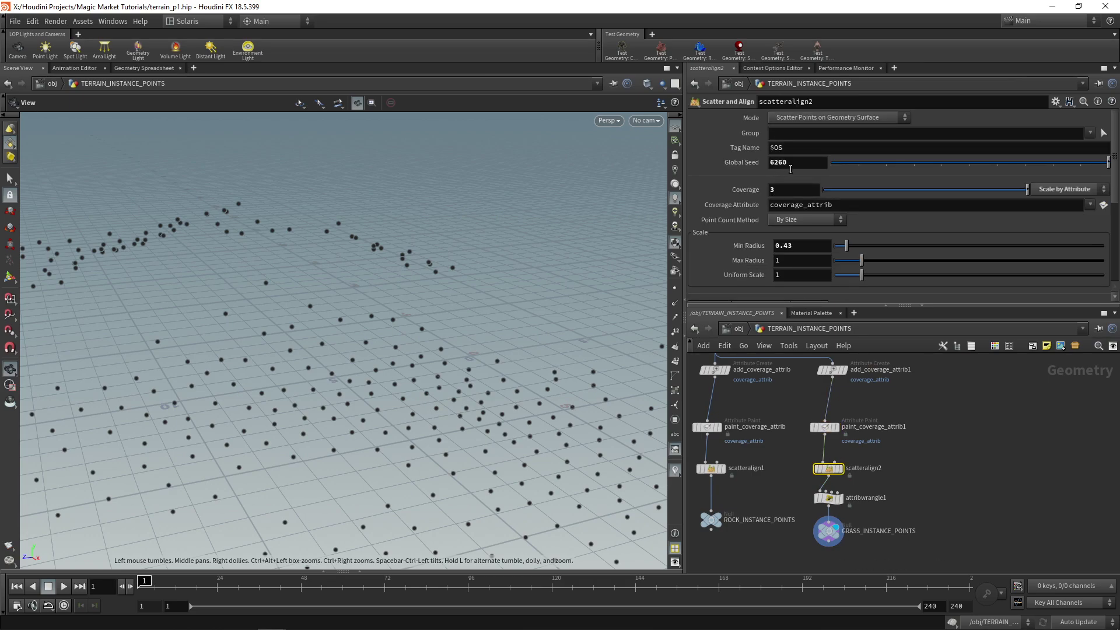
pyautogui.moveTo(744, 190); pyautogui.dragTo(819, 189, button='middle')
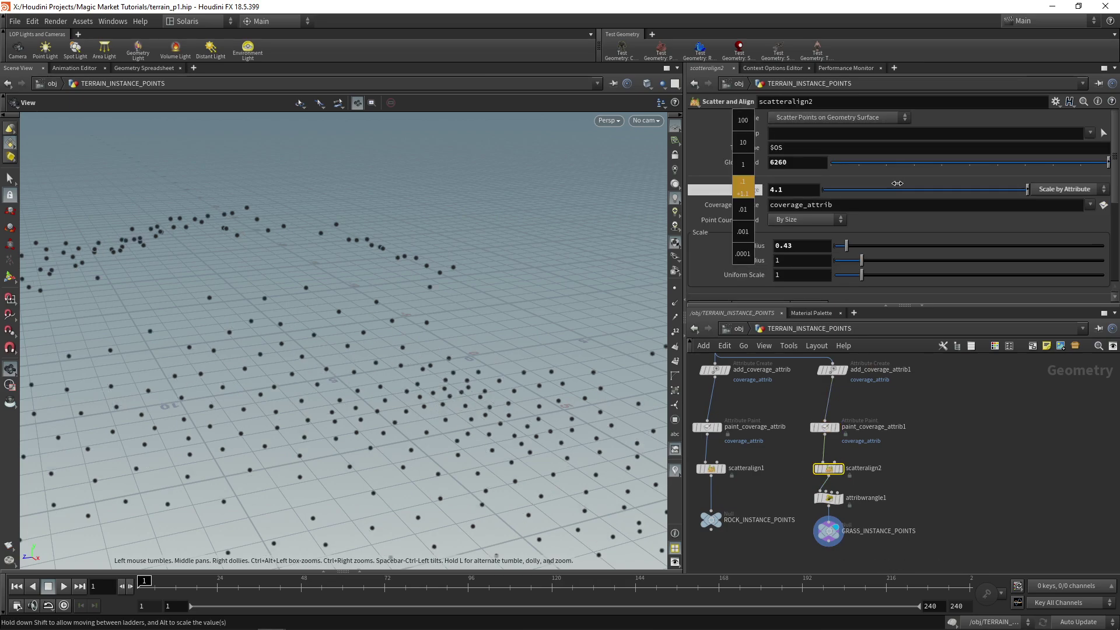
pyautogui.moveTo(898, 183); pyautogui.dragTo(963, 184, button='middle')
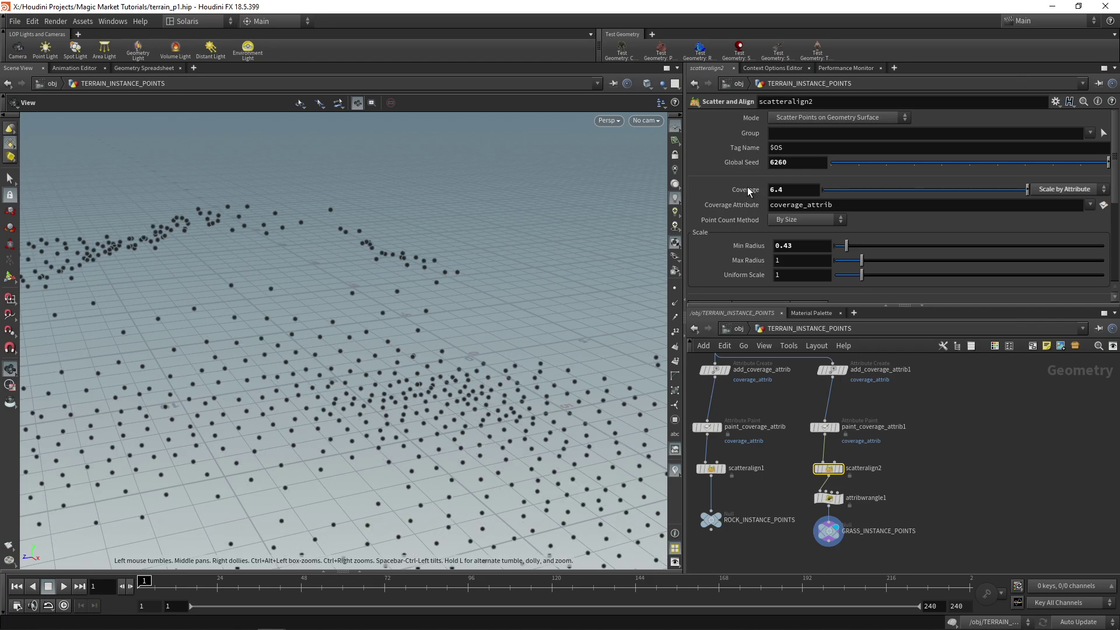
# Open TERRAIN_STAGE and render the view through camera1 with Karma (Beta).
pyautogui.click(739, 84)
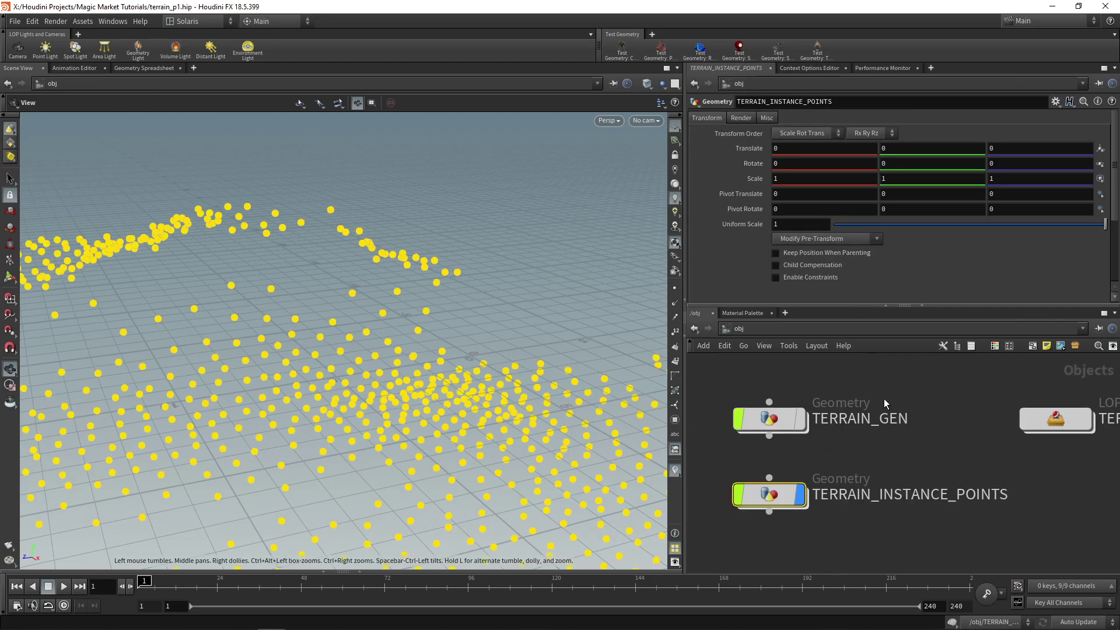
pyautogui.doubleClick(774, 495)
pyautogui.click(933, 443)
pyautogui.press('u')
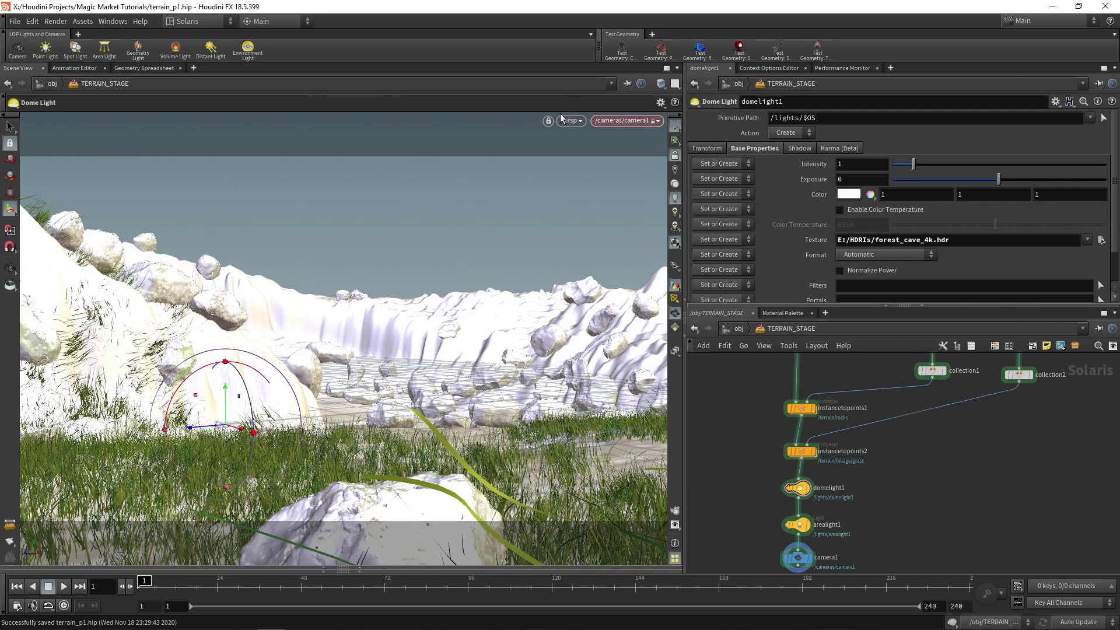
pyautogui.click(570, 121)
pyautogui.click(574, 175)
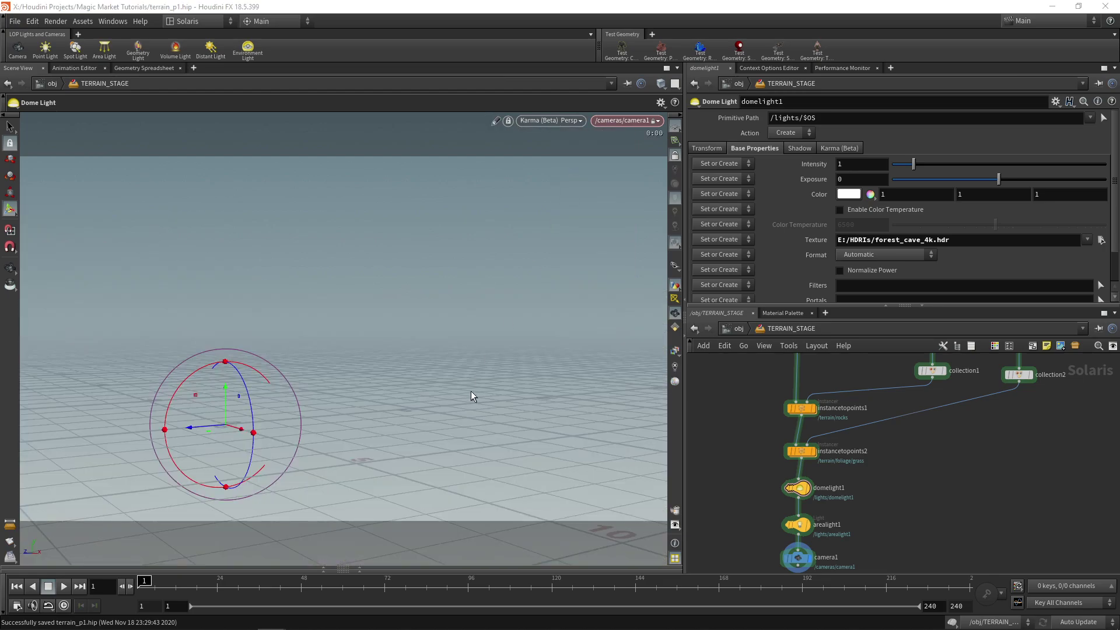
pyautogui.press('Escape')
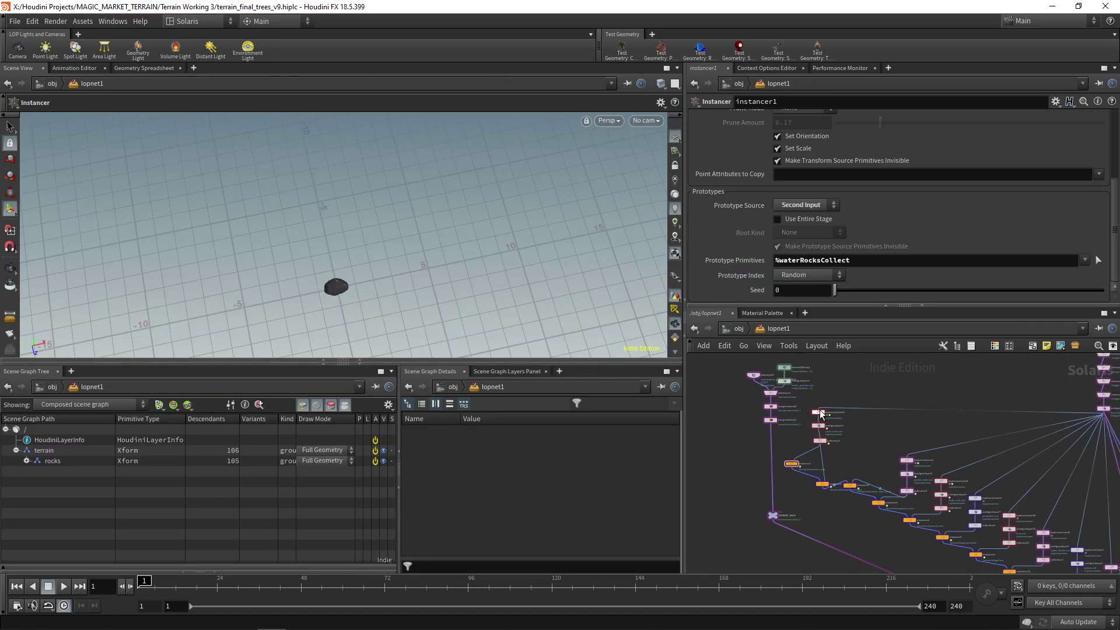
# In the lopnet1 network of terrain_final_trees_v9, examine the terrain branch with its SOP import, material library and material assignments.
pyautogui.scroll(-3, 772, 377)
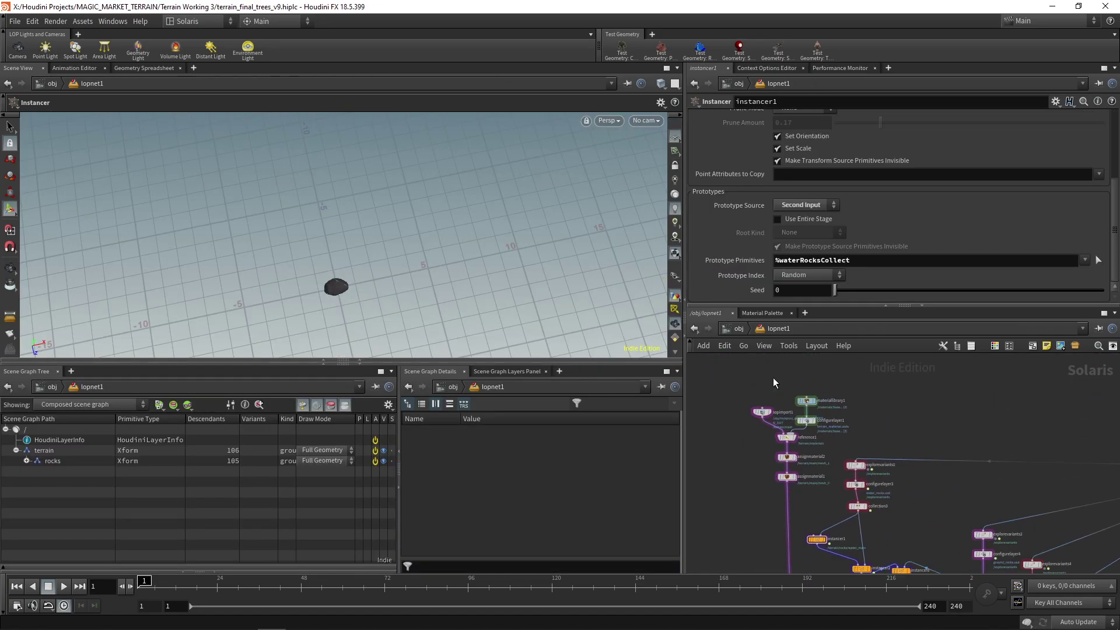
pyautogui.moveTo(734, 543); pyautogui.dragTo(852, 401)
pyautogui.scroll(3, 862, 427)
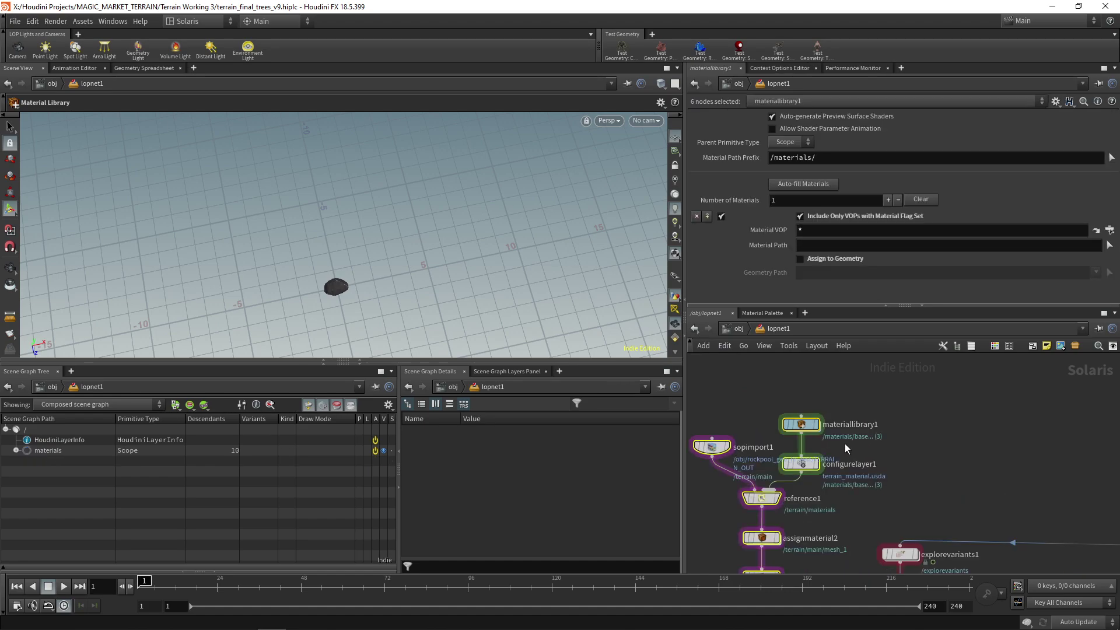
pyautogui.scroll(-1, 762, 382)
pyautogui.moveTo(761, 381); pyautogui.dragTo(778, 364, button='middle')
pyautogui.click(735, 418)
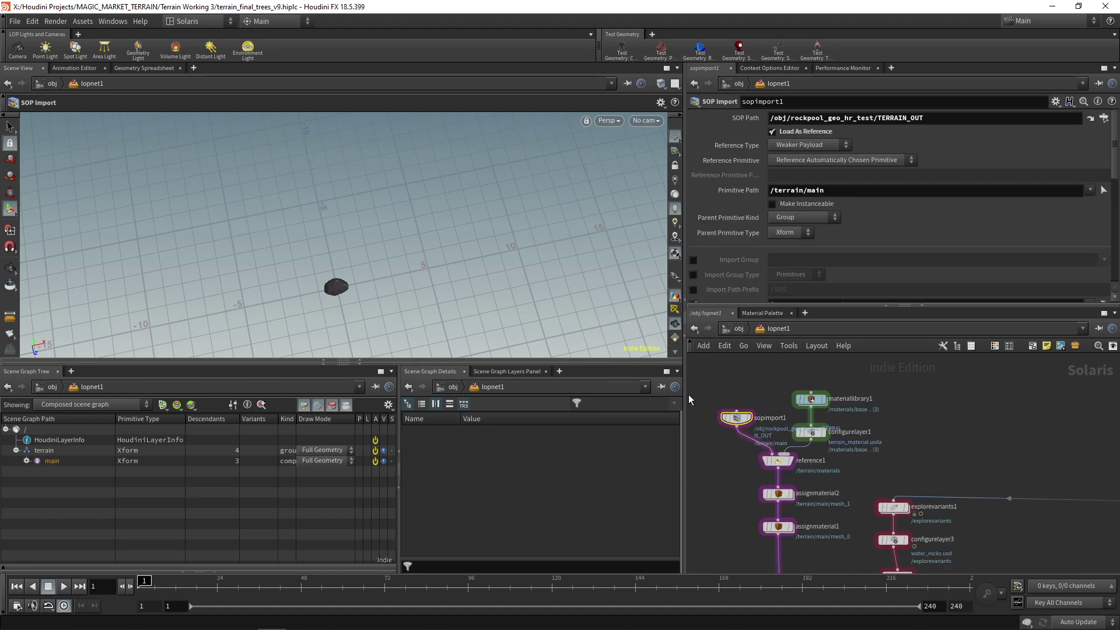
# Follow the network past TERRAIN_BASE to the rock instancers and inspect the prototype settings of instancer2.
pyautogui.moveTo(972, 446); pyautogui.dragTo(929, 373, button='middle')
pyautogui.scroll(-2, 963, 499)
pyautogui.moveTo(962, 498); pyautogui.dragTo(922, 387, button='middle')
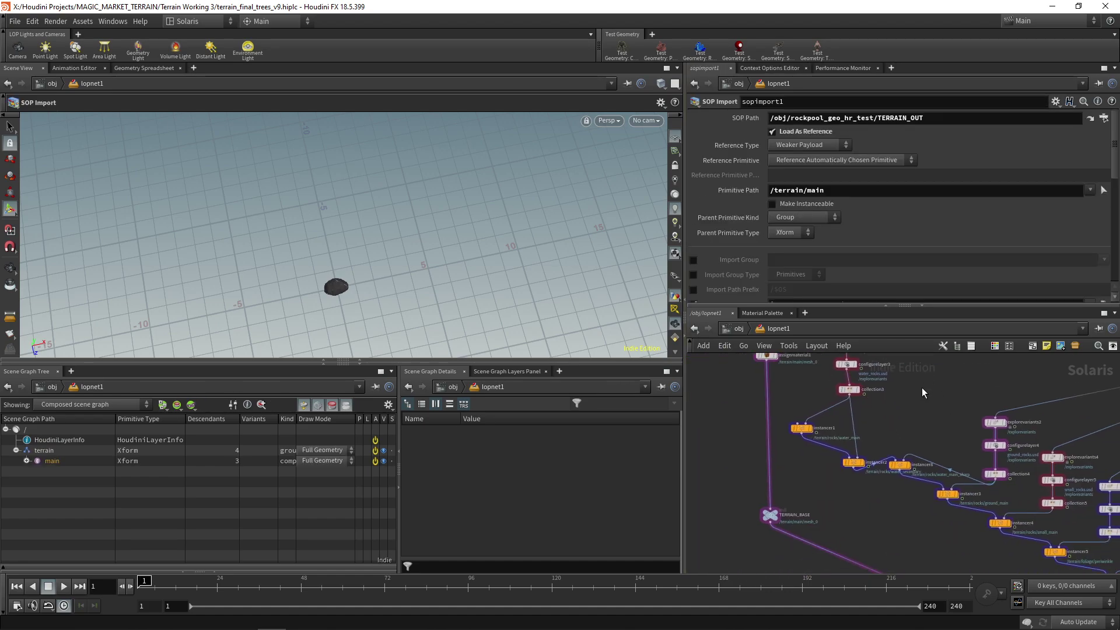
pyautogui.scroll(-2, 861, 537)
pyautogui.moveTo(861, 537); pyautogui.dragTo(826, 509, button='middle')
pyautogui.scroll(5, 798, 470)
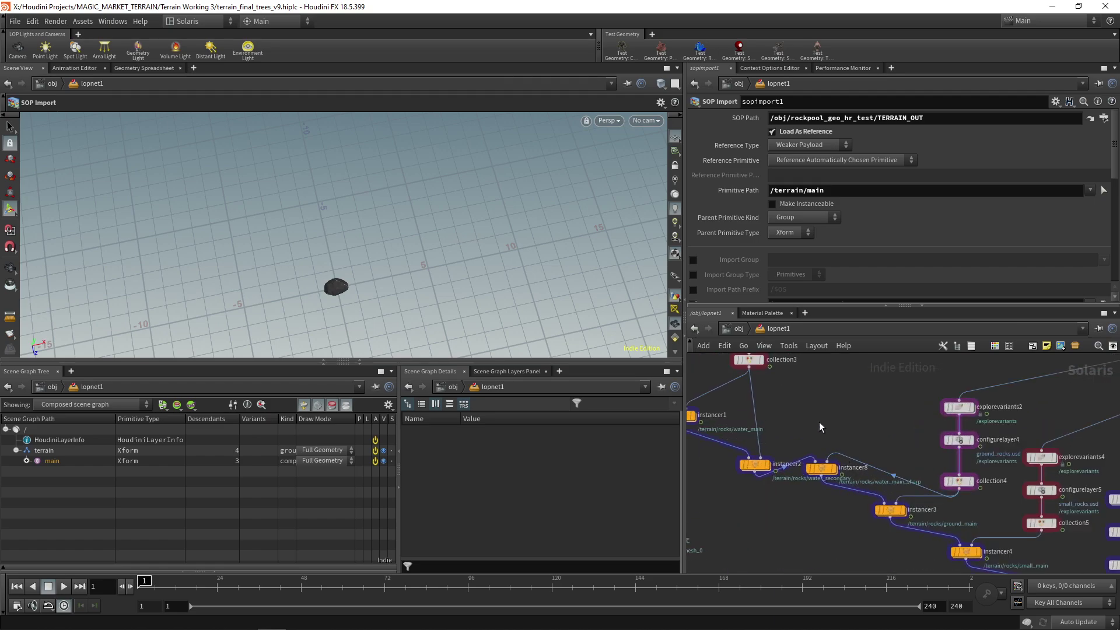
pyautogui.click(784, 523)
pyautogui.scroll(-3, 817, 525)
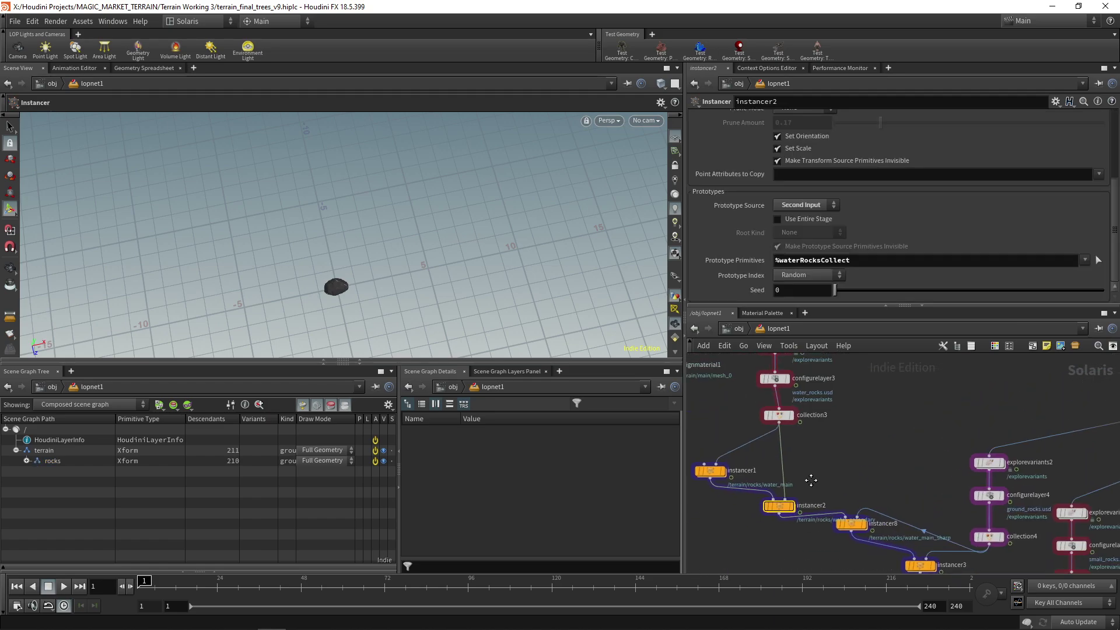
# Examine the instancer chain from instancer2 to instancer5 along with the explore variants, configure layer and collection branches feeding it.
pyautogui.moveTo(849, 526); pyautogui.dragTo(838, 499, button='middle')
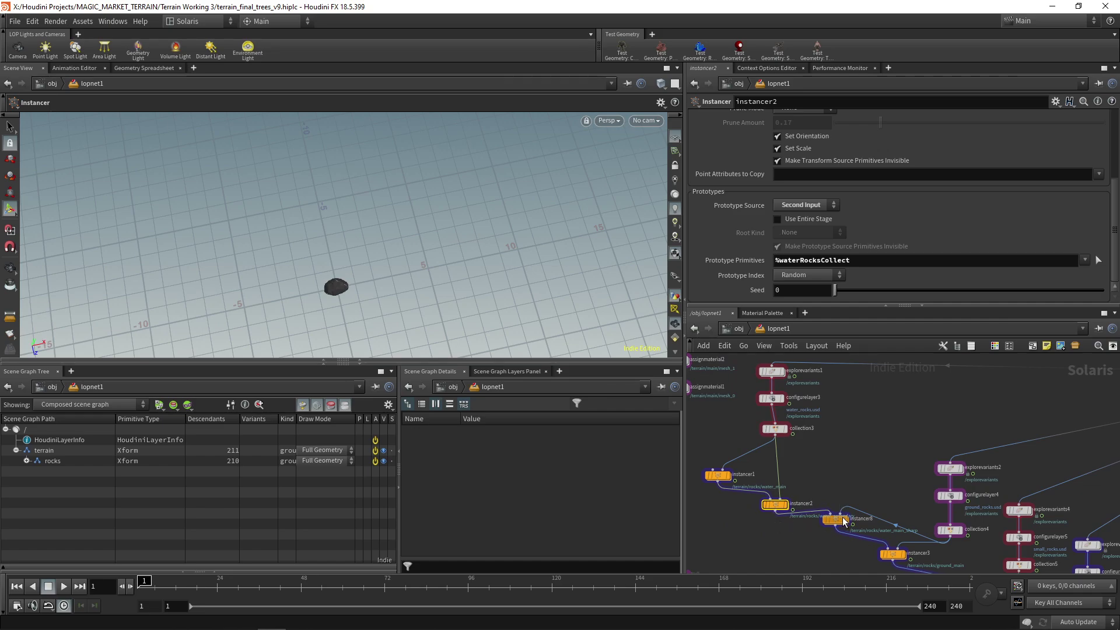
pyautogui.scroll(2, 800, 485)
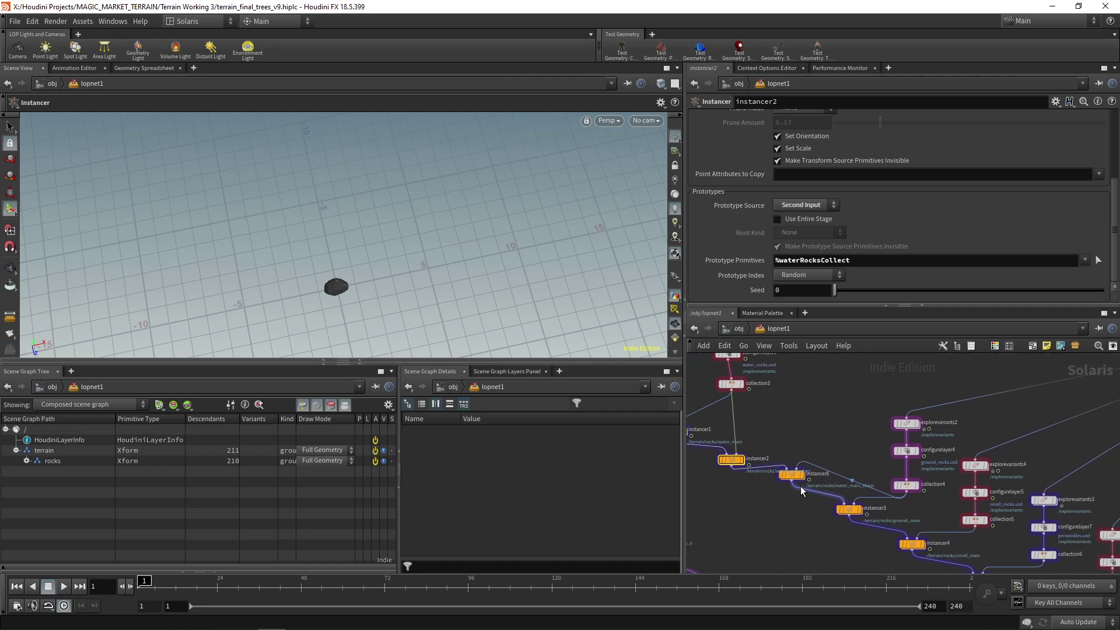
pyautogui.scroll(-4, 817, 464)
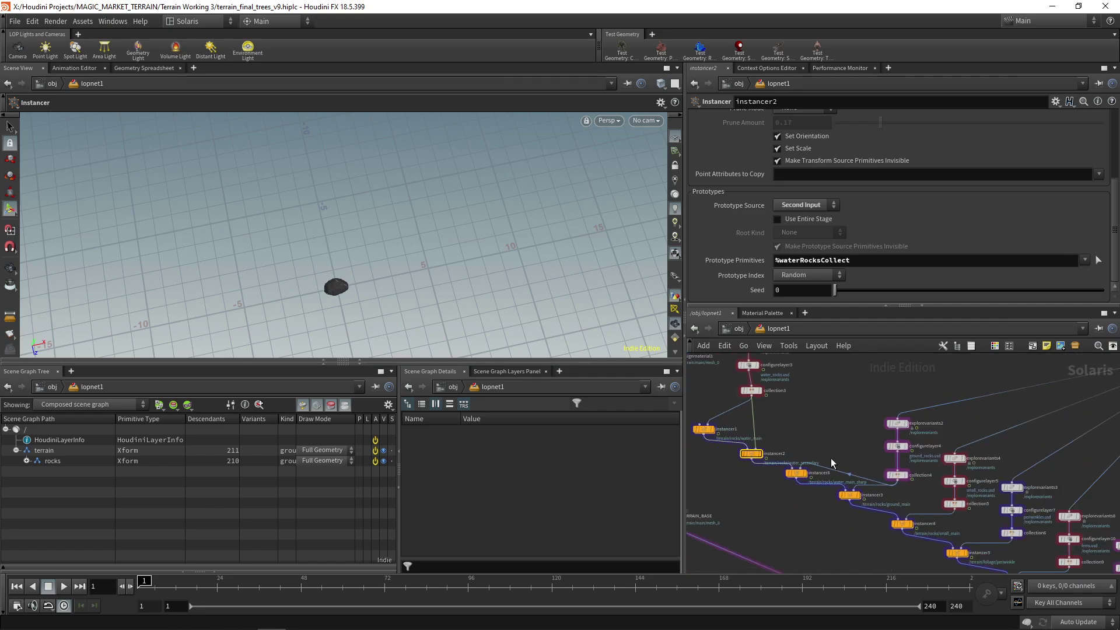
pyautogui.scroll(4, 850, 525)
pyautogui.moveTo(869, 493); pyautogui.dragTo(817, 477, button='middle')
pyautogui.scroll(-2, 815, 477)
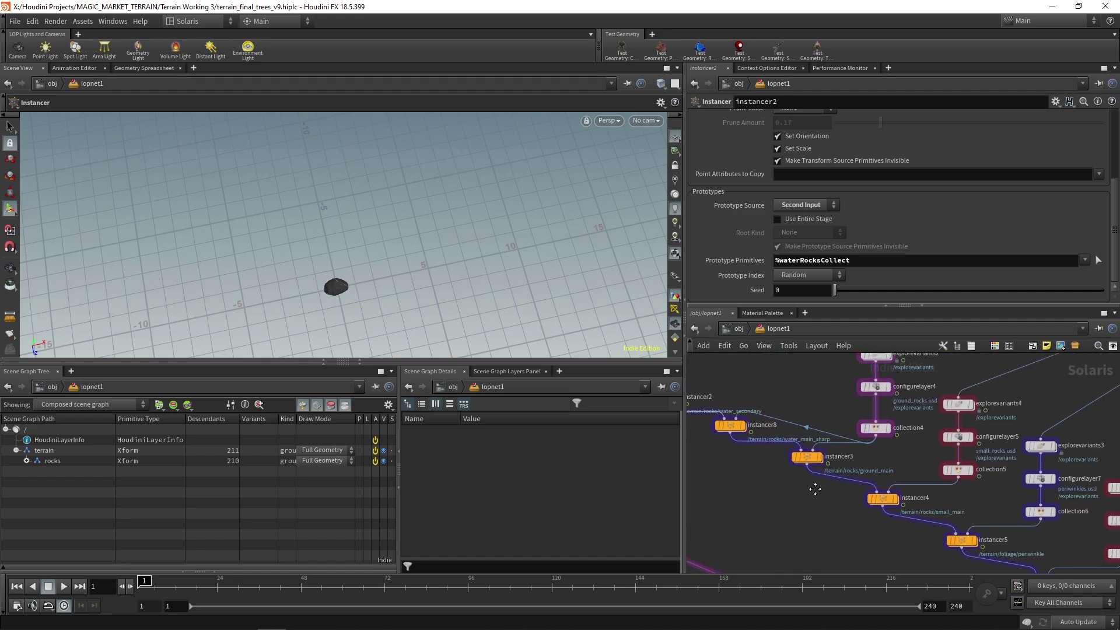
pyautogui.scroll(-1, 828, 518)
# Examine the rock, foliage and tree asset references from reference4 through reference16, down to configurelayer13.
pyautogui.moveTo(829, 518); pyautogui.dragTo(740, 518, button='middle')
pyautogui.scroll(-3, 806, 507)
pyautogui.moveTo(910, 460); pyautogui.dragTo(812, 573, button='middle')
pyautogui.scroll(8, 881, 467)
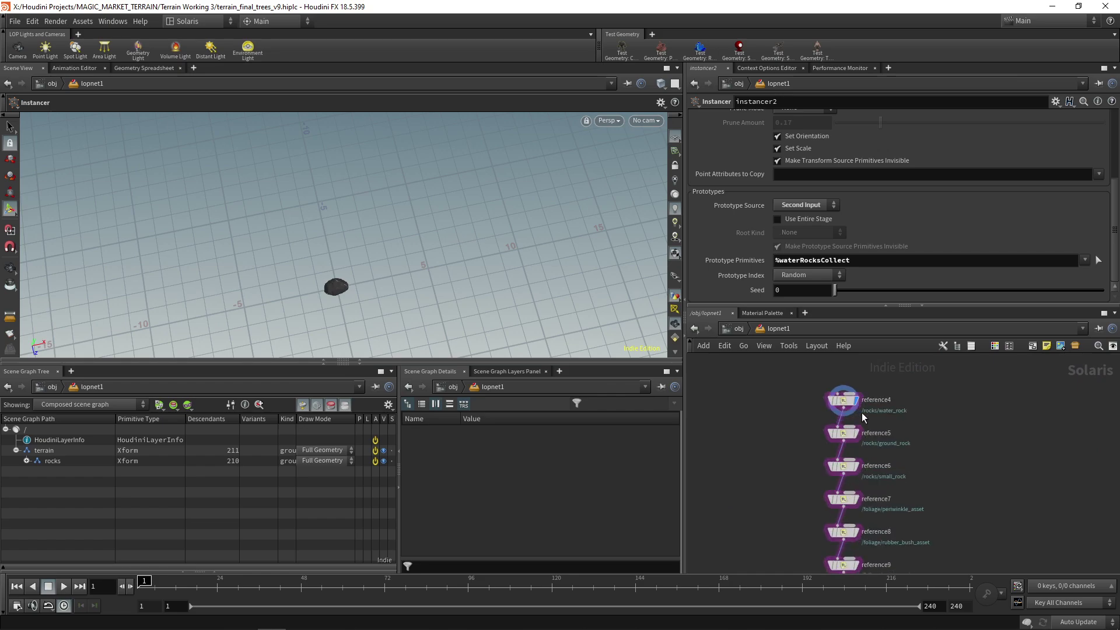
pyautogui.moveTo(942, 496); pyautogui.dragTo(904, 421, button='middle')
pyautogui.scroll(-1, 898, 421)
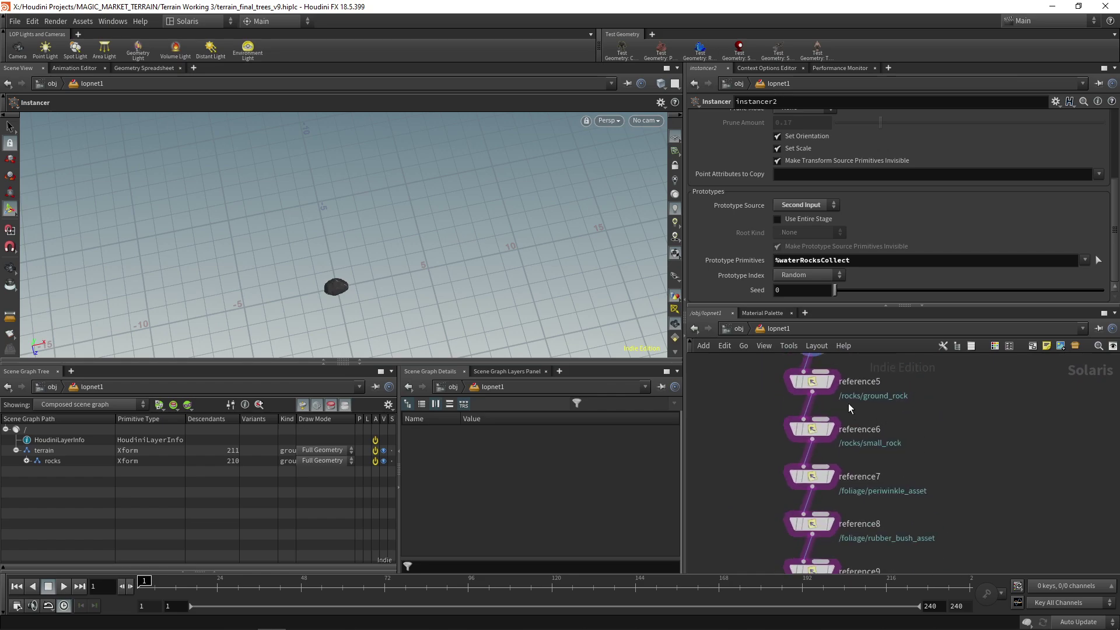
pyautogui.moveTo(905, 470); pyautogui.dragTo(892, 428, button='middle')
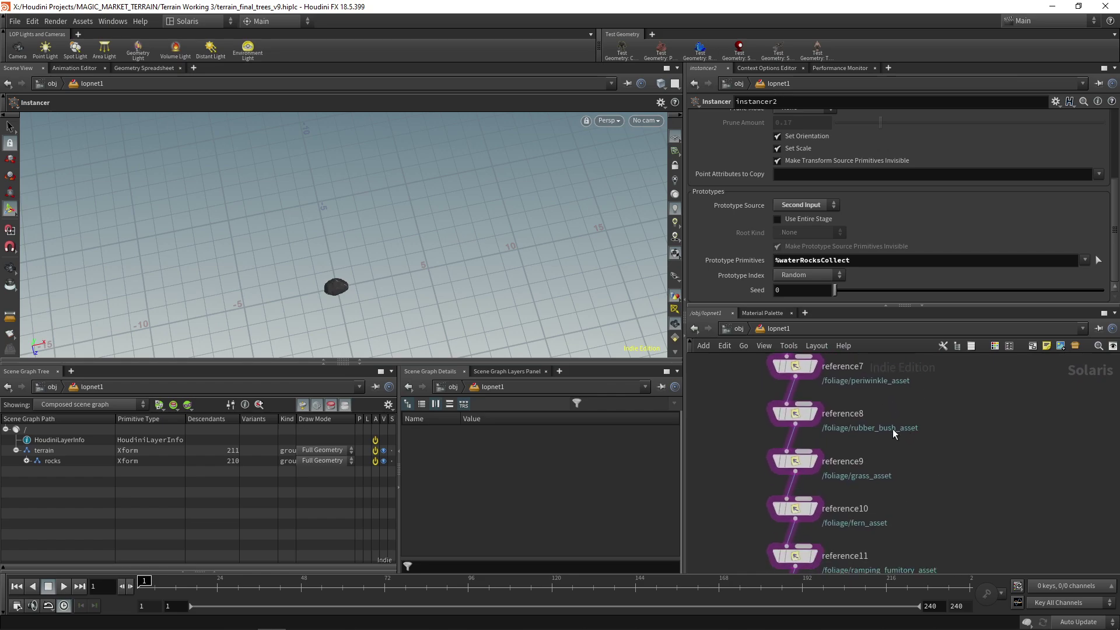
pyautogui.moveTo(928, 470); pyautogui.dragTo(928, 411, button='middle')
pyautogui.moveTo(839, 487); pyautogui.dragTo(880, 408, button='middle')
pyautogui.moveTo(879, 498); pyautogui.dragTo(916, 486, button='middle')
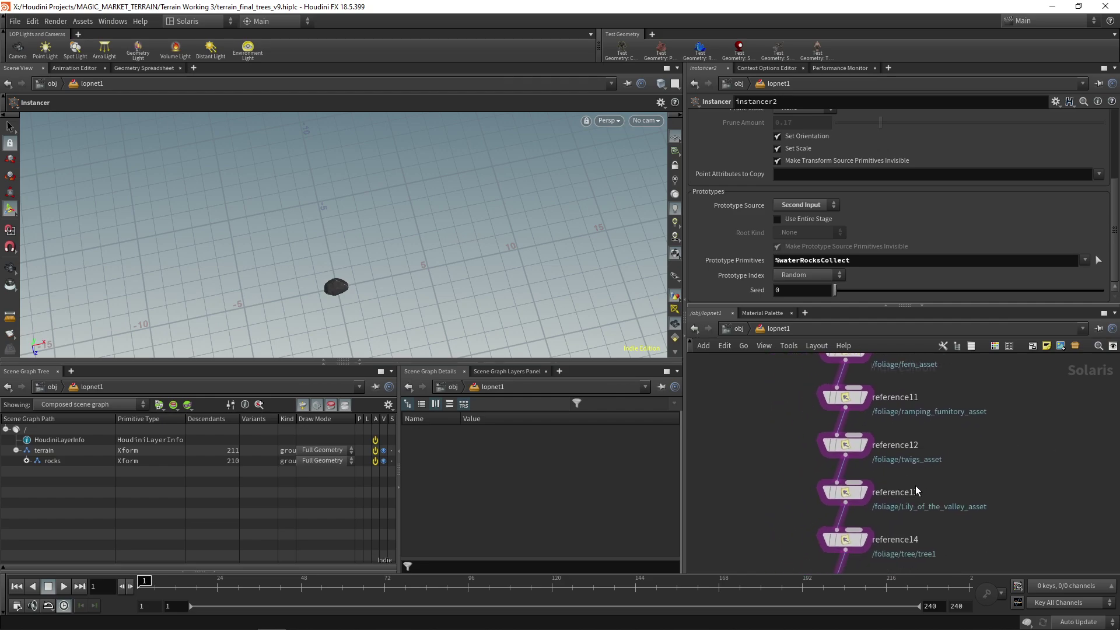
pyautogui.moveTo(868, 528); pyautogui.dragTo(811, 466, button='middle')
pyautogui.moveTo(875, 491); pyautogui.dragTo(851, 455, button='middle')
pyautogui.scroll(-1, 855, 465)
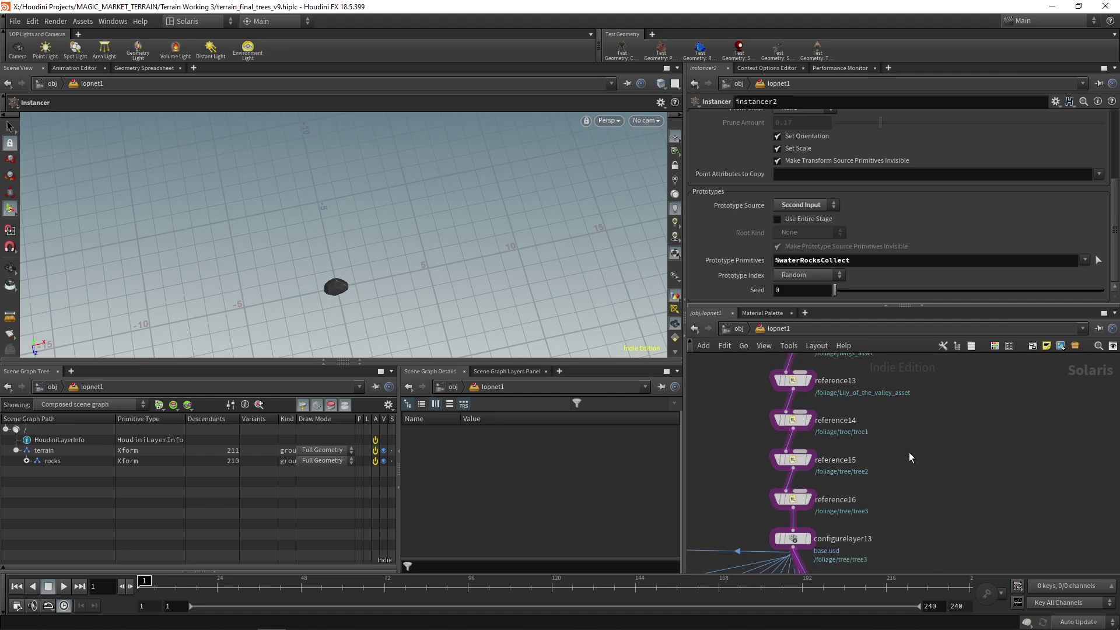
pyautogui.moveTo(817, 523); pyautogui.dragTo(915, 404, button='middle')
# Inspect the ground rock branch by checking explorevariants2, the save path of configurelayer4 and the collection settings of collection4.
pyautogui.scroll(2, 804, 373)
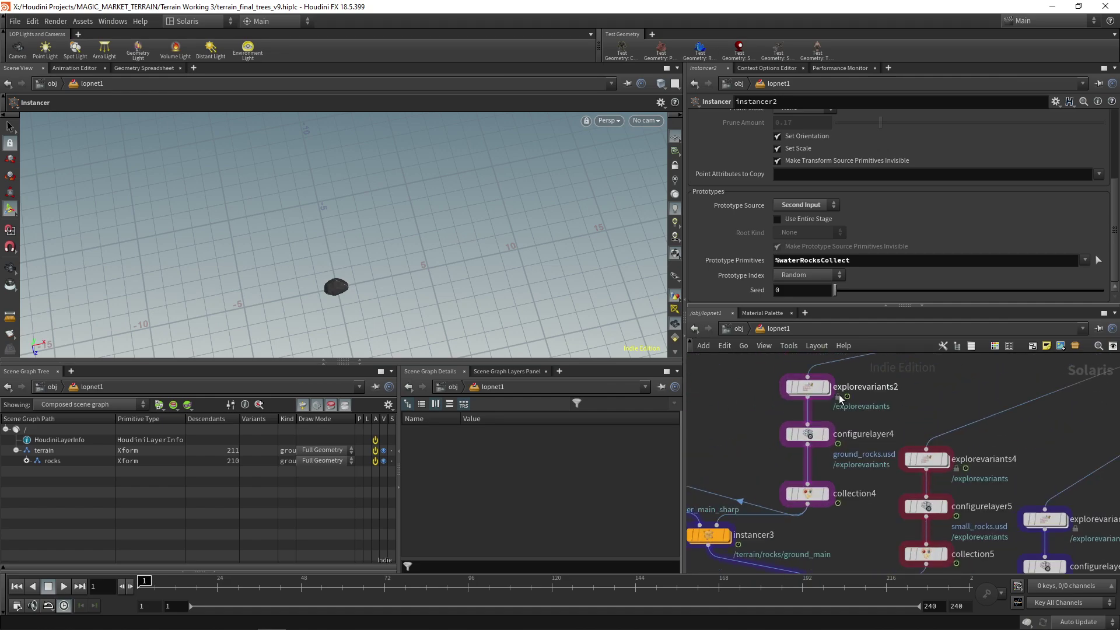
pyautogui.click(807, 387)
pyautogui.click(808, 435)
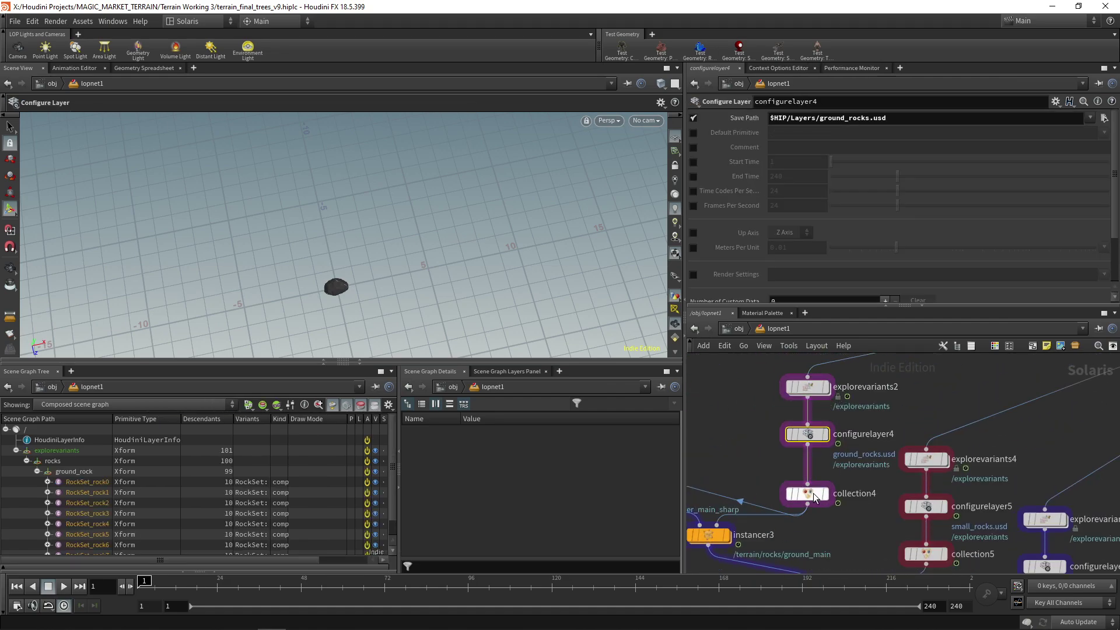
pyautogui.click(807, 494)
pyautogui.scroll(-4, 822, 484)
pyautogui.scroll(3, 827, 476)
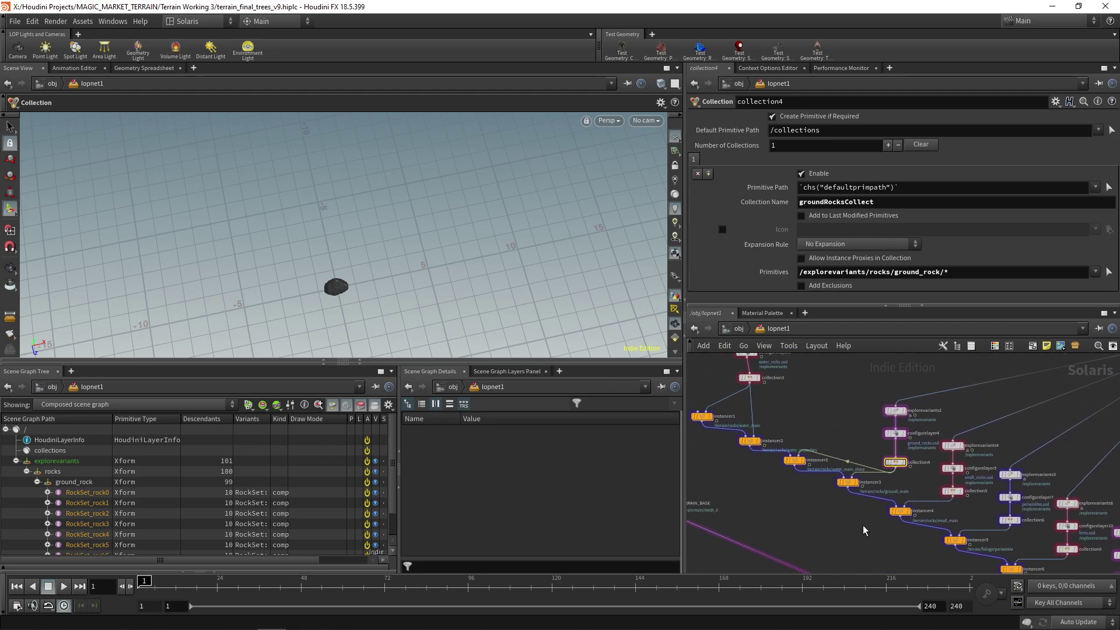
# Inspect the instancers below the ground rock branch, ending with the periwinkle prototype settings of instancer5.
pyautogui.click(881, 492)
pyautogui.moveTo(880, 529); pyautogui.dragTo(769, 444, button='middle')
pyautogui.click(857, 461)
pyautogui.click(836, 438)
# Follow the instancer chain to its end and display configurelayer2 as the network's output.
pyautogui.scroll(-3, 859, 514)
pyautogui.moveTo(858, 514); pyautogui.dragTo(747, 396, button='middle')
pyautogui.moveTo(990, 534); pyautogui.dragTo(785, 397, button='middle')
pyautogui.scroll(3, 922, 476)
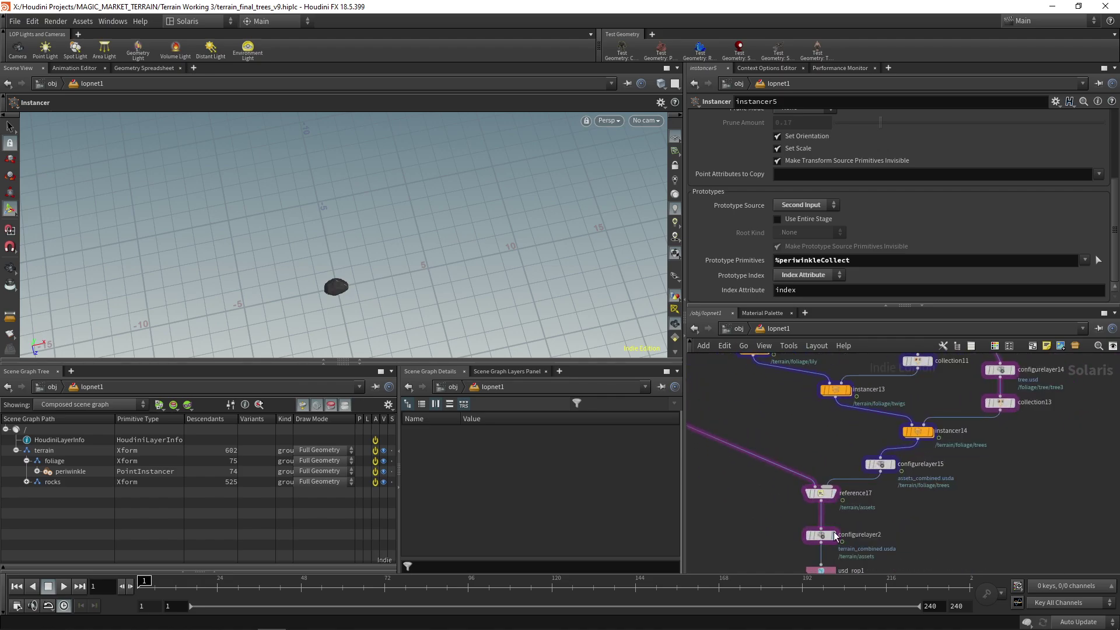
pyautogui.moveTo(874, 543); pyautogui.dragTo(859, 499, button='middle')
pyautogui.scroll(2, 806, 492)
pyautogui.click(819, 492)
pyautogui.click(808, 497)
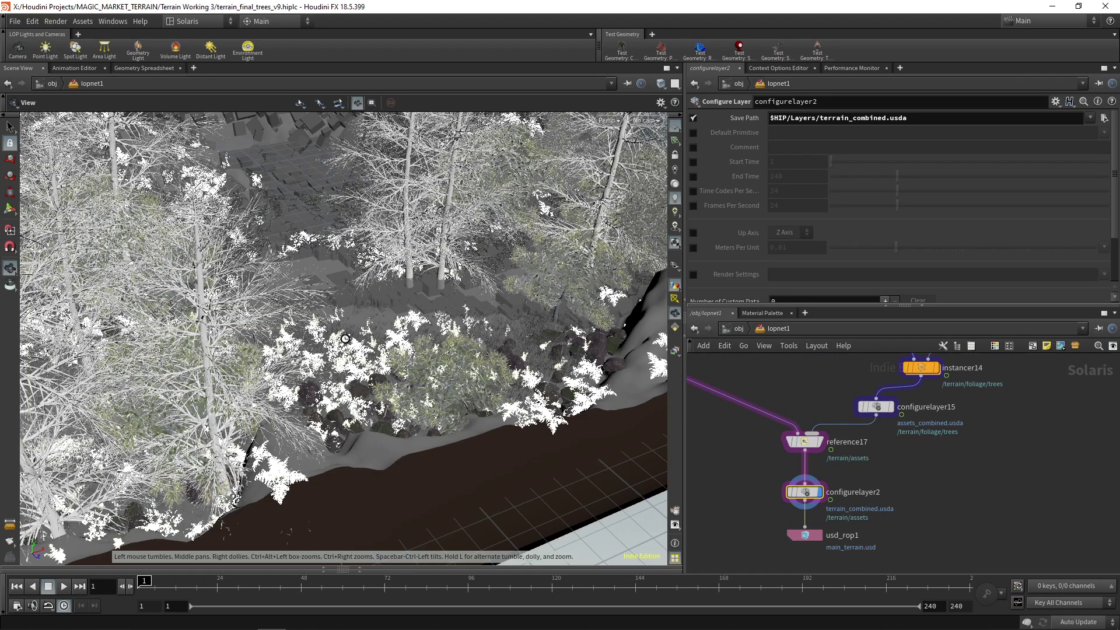
# Inspect the combined terrain with its trees, foliage and rocks up close in the viewport.
pyautogui.click(646, 121)
pyautogui.click(631, 124)
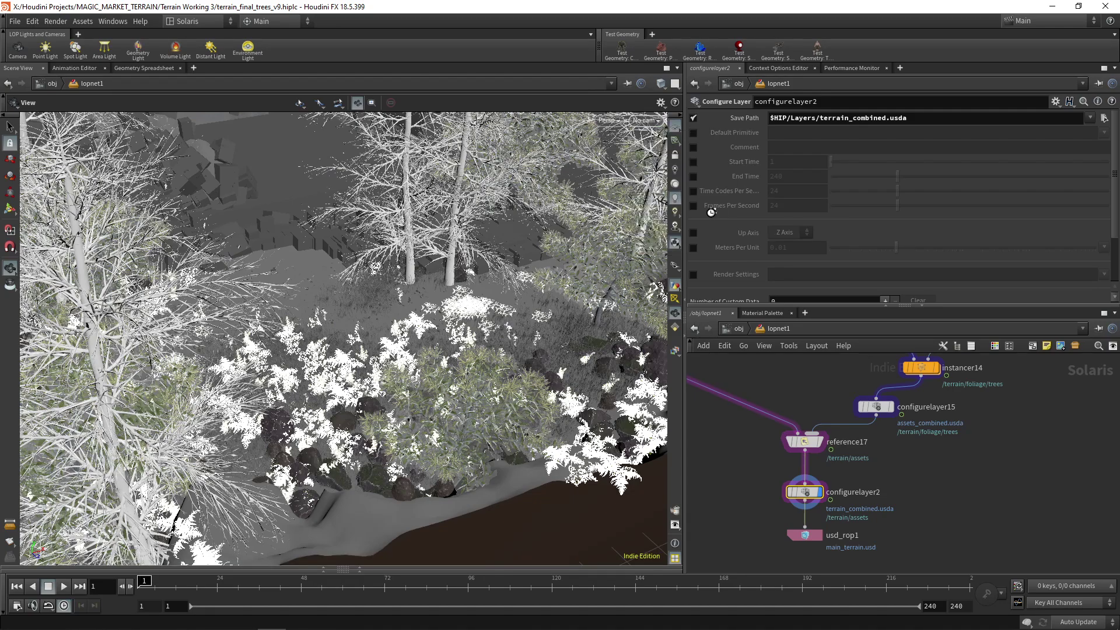
pyautogui.moveTo(343, 276)
pyautogui.mouseDown()
pyautogui.moveTo(326, 287)
pyautogui.moveTo(349, 282)
pyautogui.mouseUp()
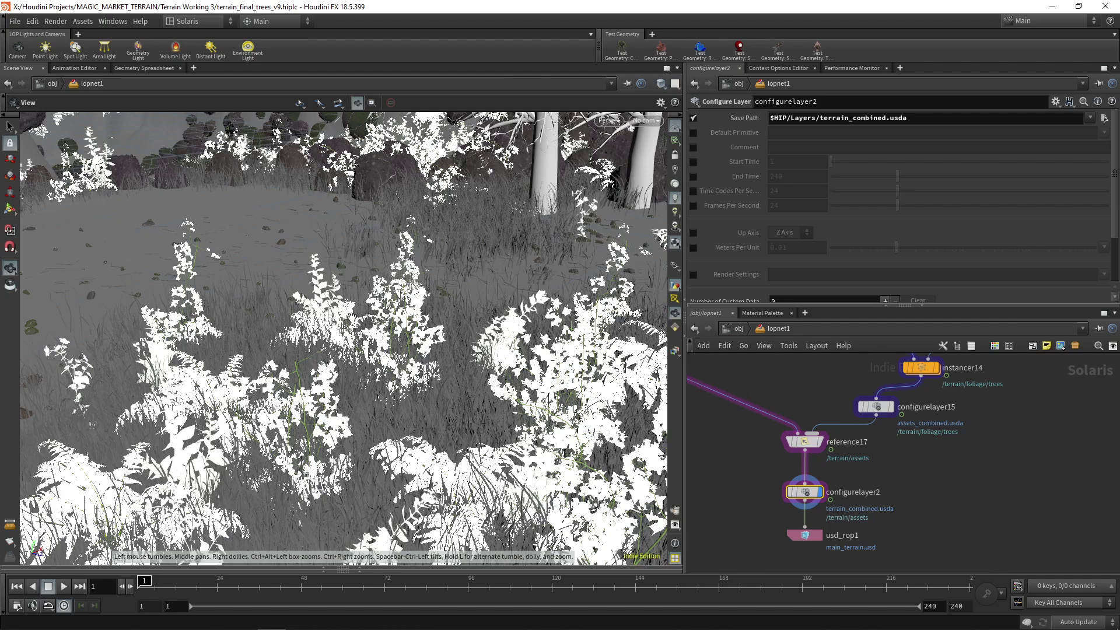
pyautogui.moveTo(353, 315); pyautogui.dragTo(229, 173)
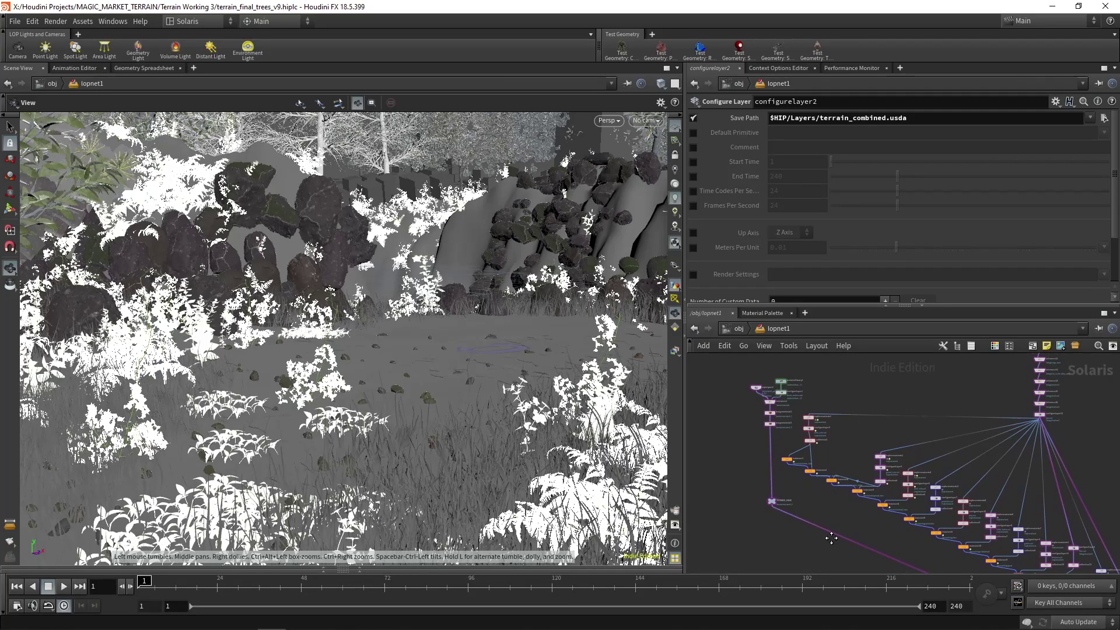
# Review the whole network from the terrain base and instancer chain down to reference17, configurelayer2 and usd_rop1.
pyautogui.scroll(3, 807, 514)
pyautogui.moveTo(798, 503); pyautogui.dragTo(745, 507, button='middle')
pyautogui.scroll(-3, 834, 547)
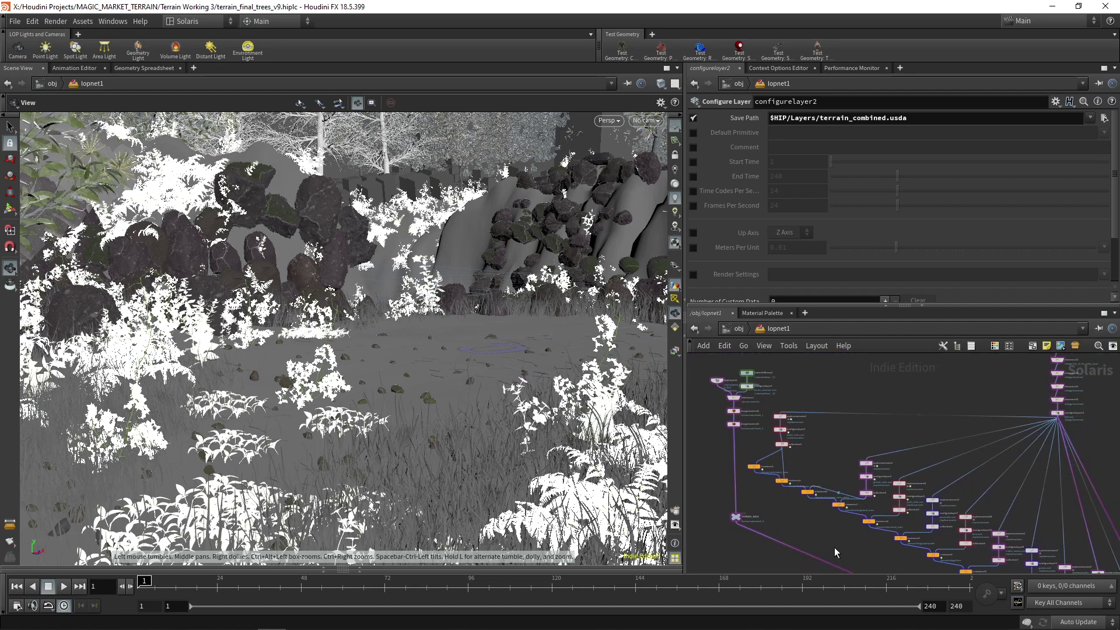
pyautogui.moveTo(834, 547); pyautogui.dragTo(741, 473, button='middle')
pyautogui.moveTo(817, 524); pyautogui.dragTo(716, 464, button='middle')
pyautogui.moveTo(795, 497); pyautogui.dragTo(733, 460, button='middle')
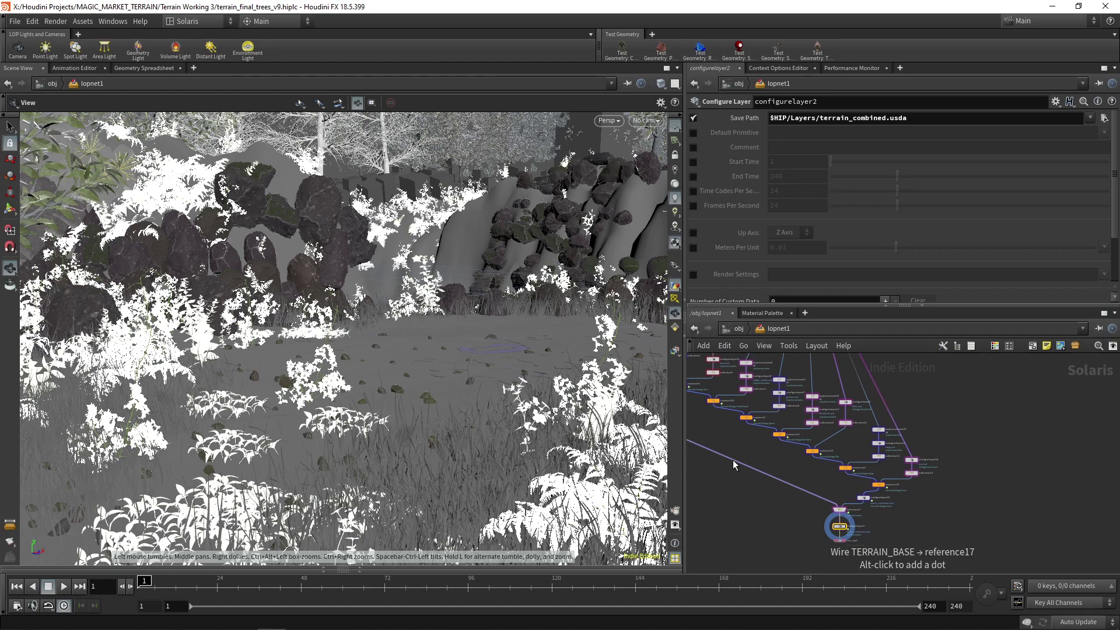
pyautogui.scroll(2, 733, 460)
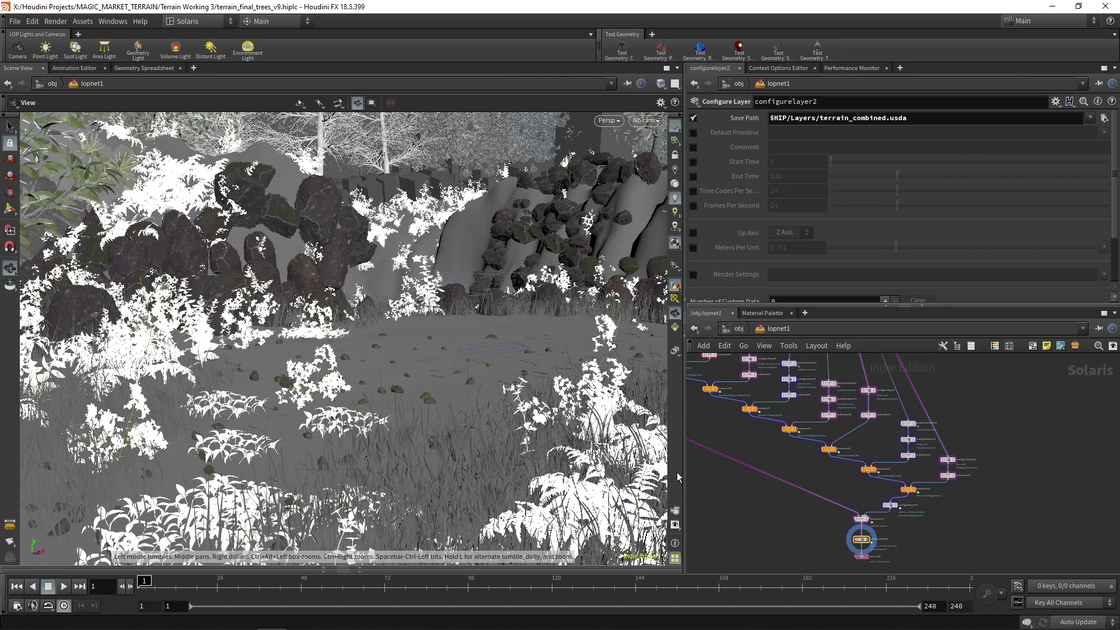
pyautogui.moveTo(807, 502)
pyautogui.mouseDown(button='middle')
pyautogui.moveTo(908, 519)
pyautogui.moveTo(845, 493)
pyautogui.moveTo(807, 496)
pyautogui.mouseUp(button='middle')
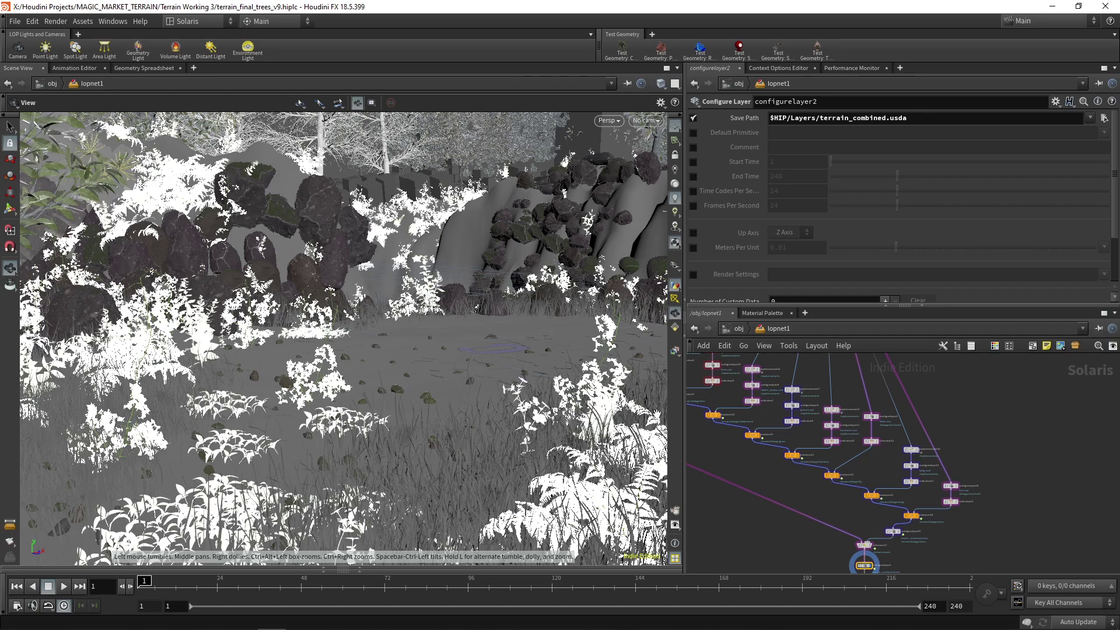
pyautogui.scroll(5, 915, 551)
pyautogui.scroll(1, 935, 484)
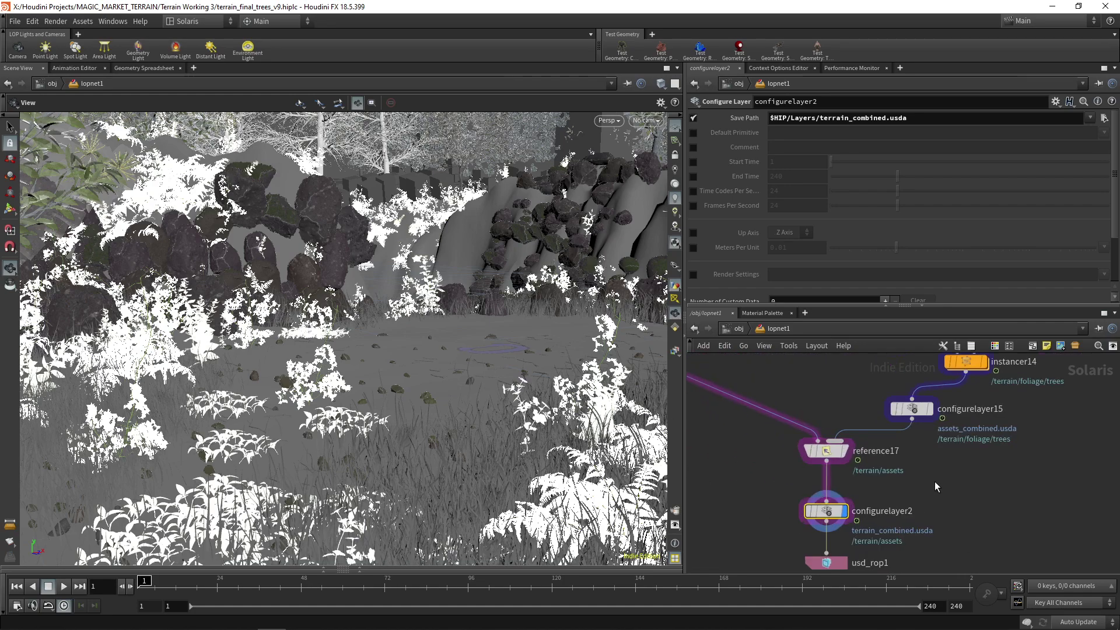